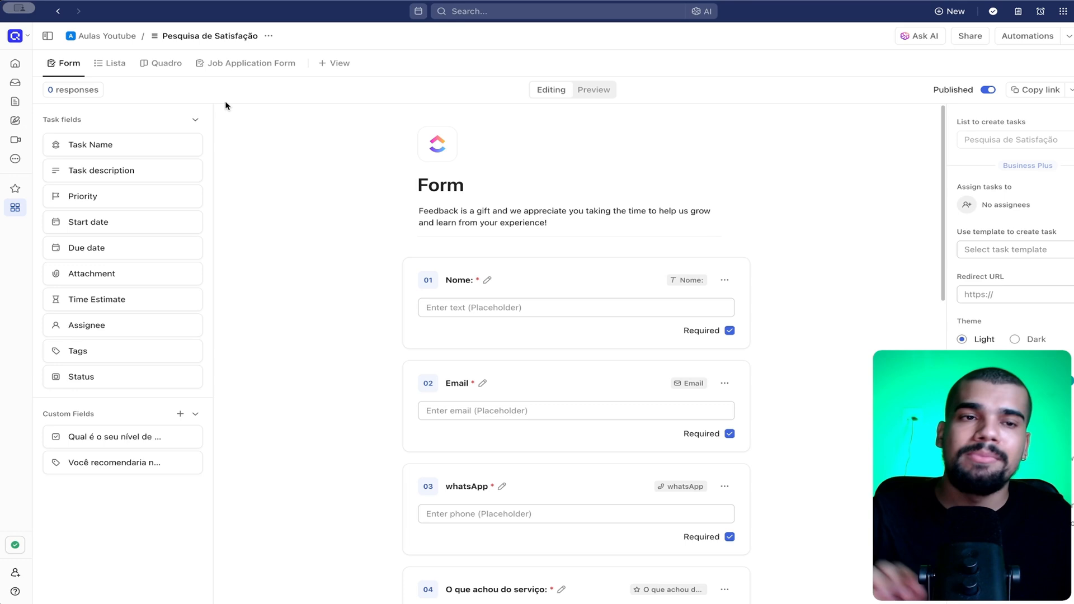
# View the list's Quadro board and return to the Form view
pyautogui.click(162, 63)
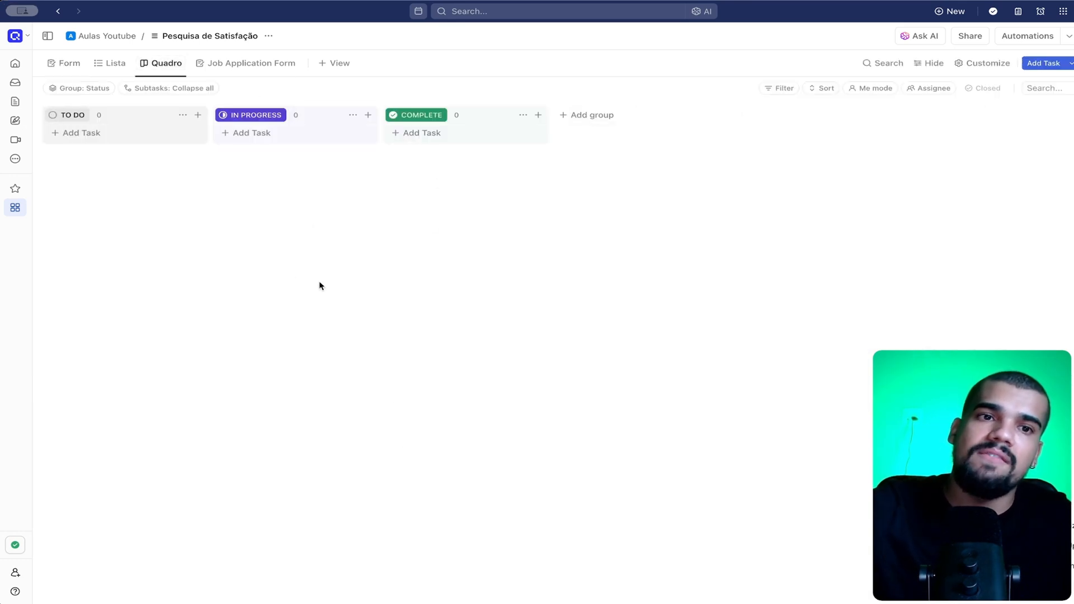
pyautogui.click(67, 64)
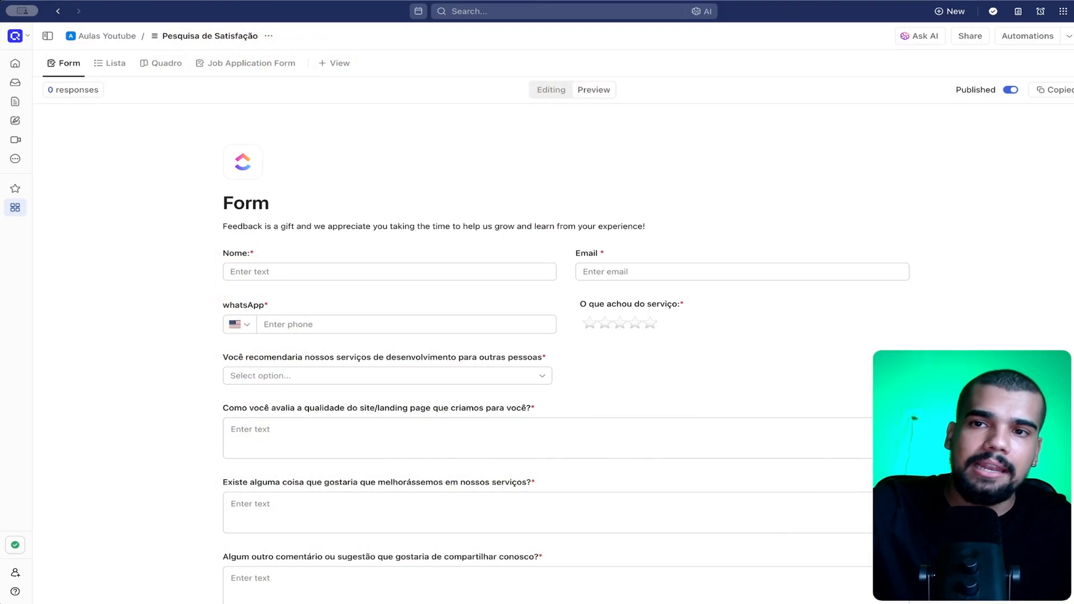
# Switch to the Chrome browser, open the form's copied public link and look over the page
pyautogui.click(219, 94)
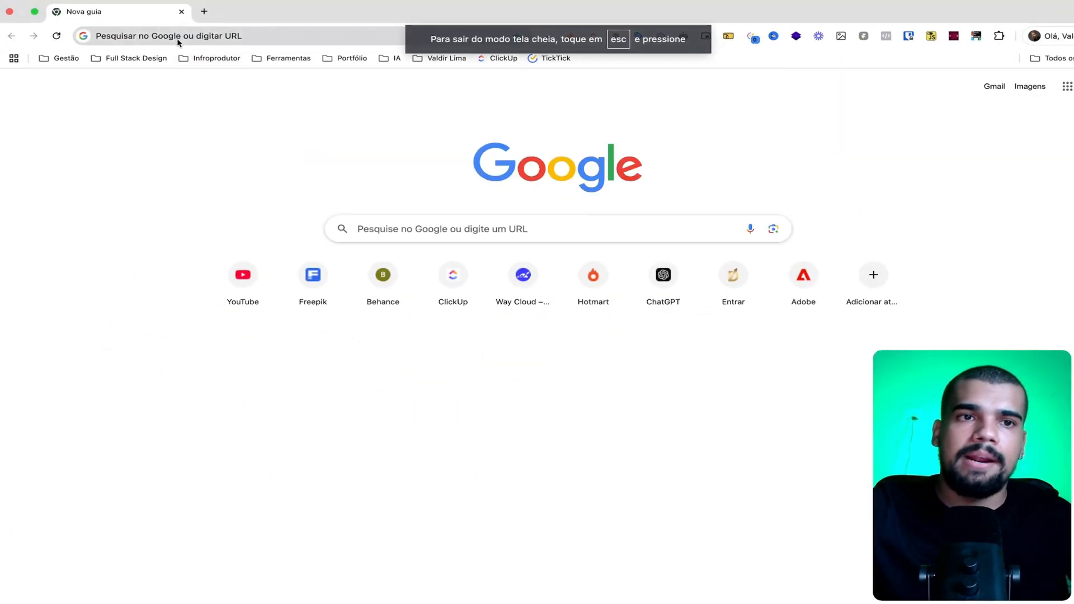
pyautogui.click(179, 37)
pyautogui.press('super+v')
pyautogui.press('Return')
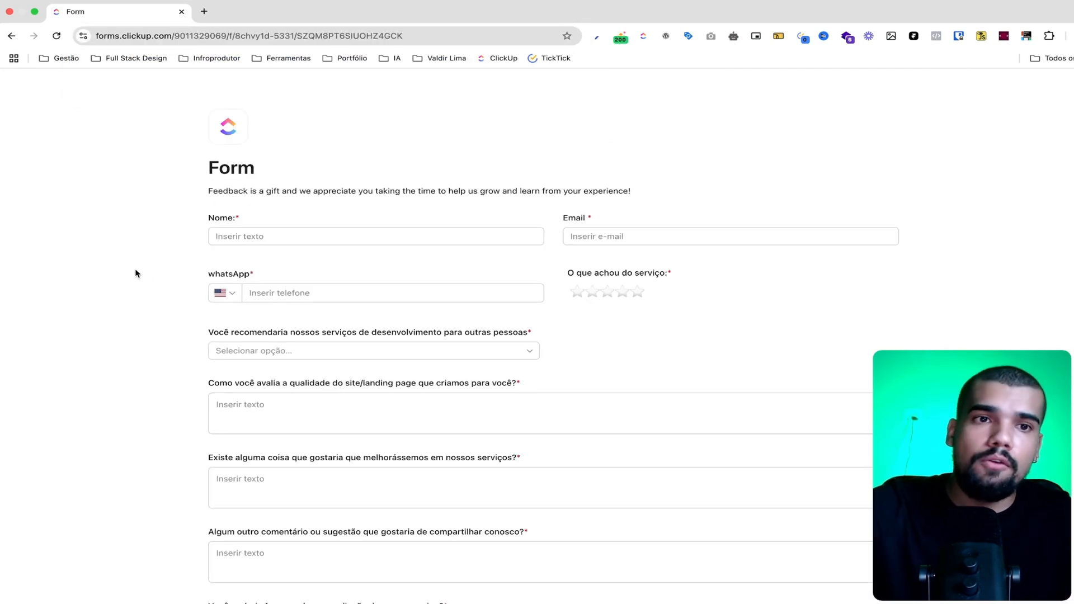
pyautogui.doubleClick(223, 169)
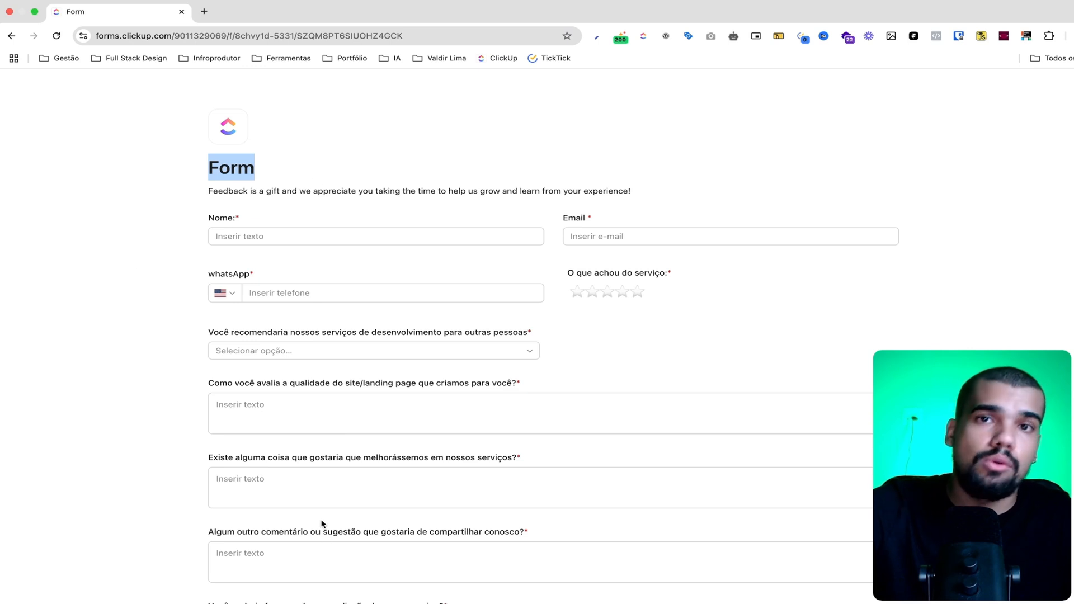
pyautogui.scroll(-3, 323, 508)
pyautogui.scroll(3, 347, 412)
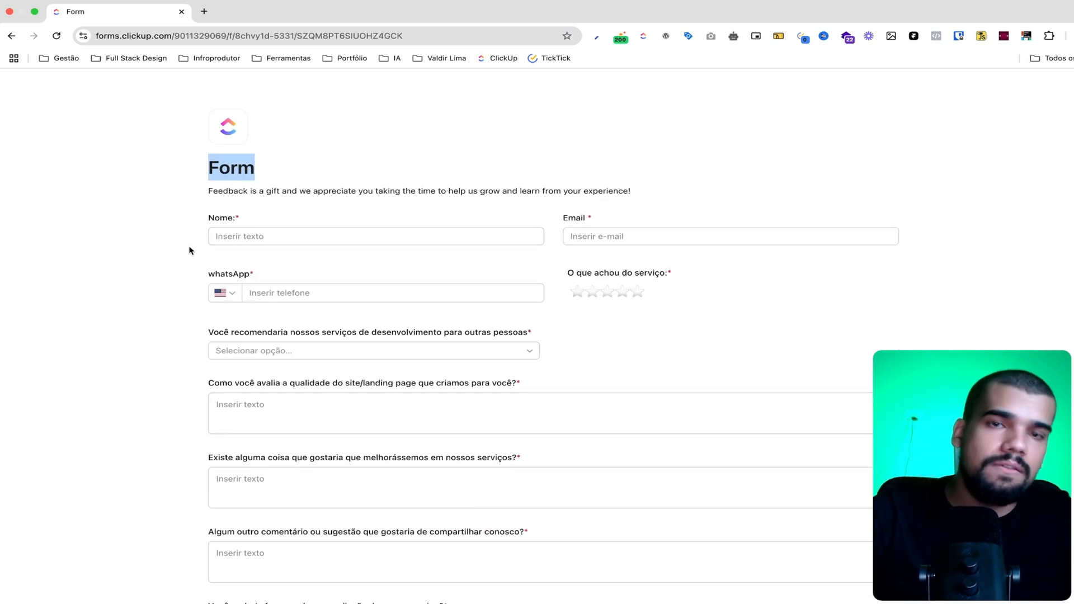
# Enter the respondent's name and e-mail address in the form
pyautogui.click(258, 234)
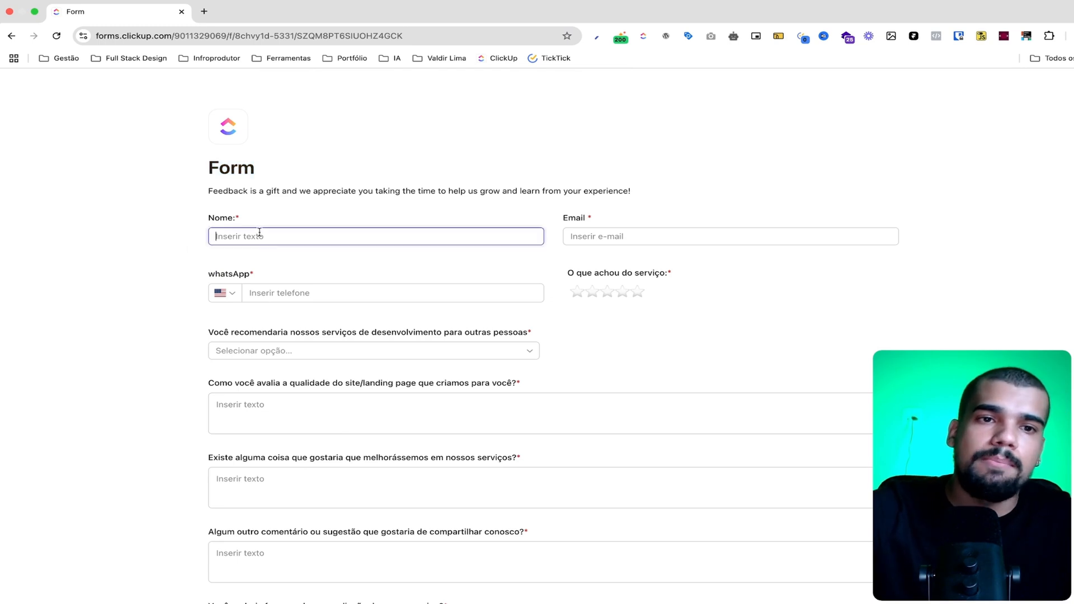
pyautogui.write('Val')
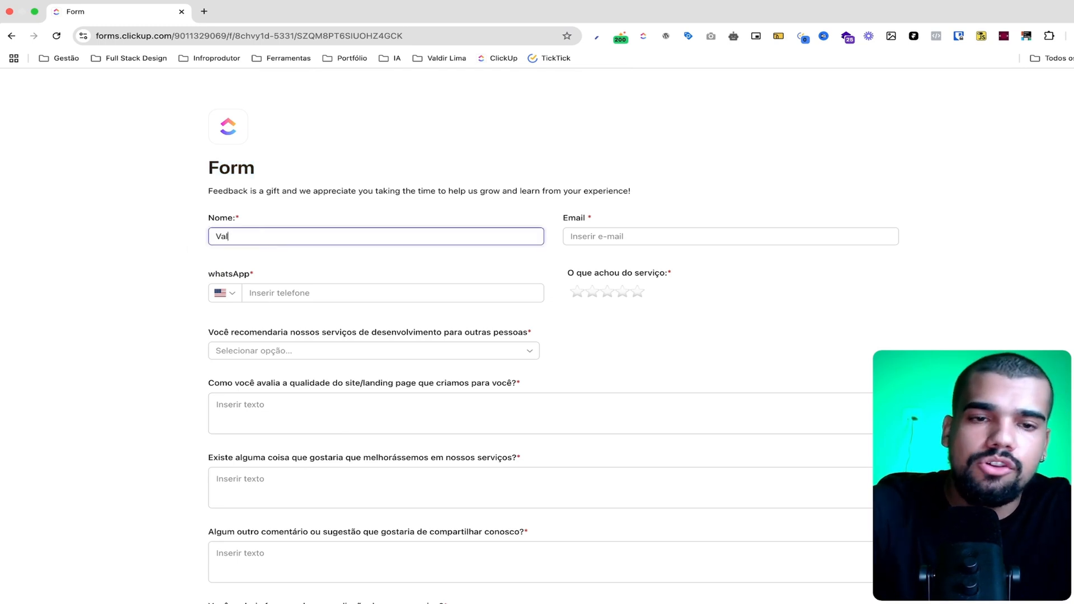
pyautogui.write('dir')
pyautogui.click(598, 231)
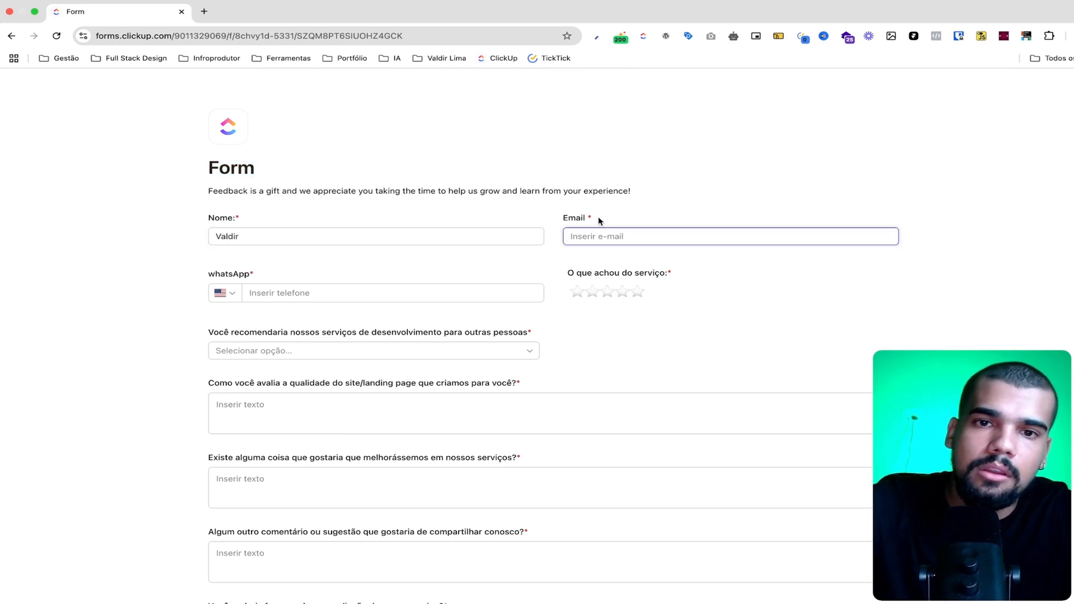
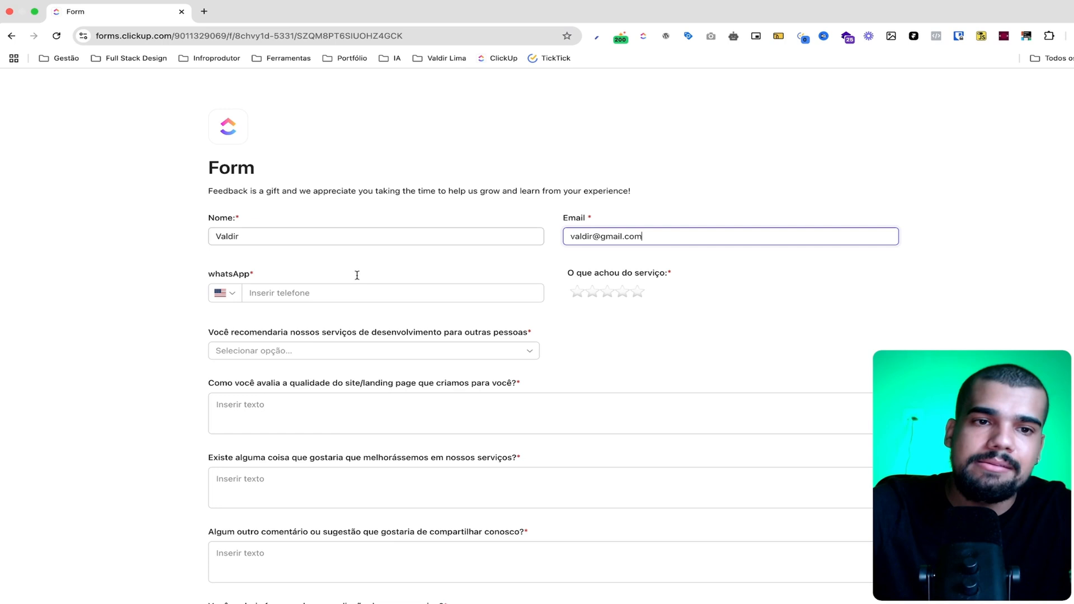
# Set the whatsApp country code to Brazil (+55) and enter the respondent's phone number
pyautogui.click(231, 298)
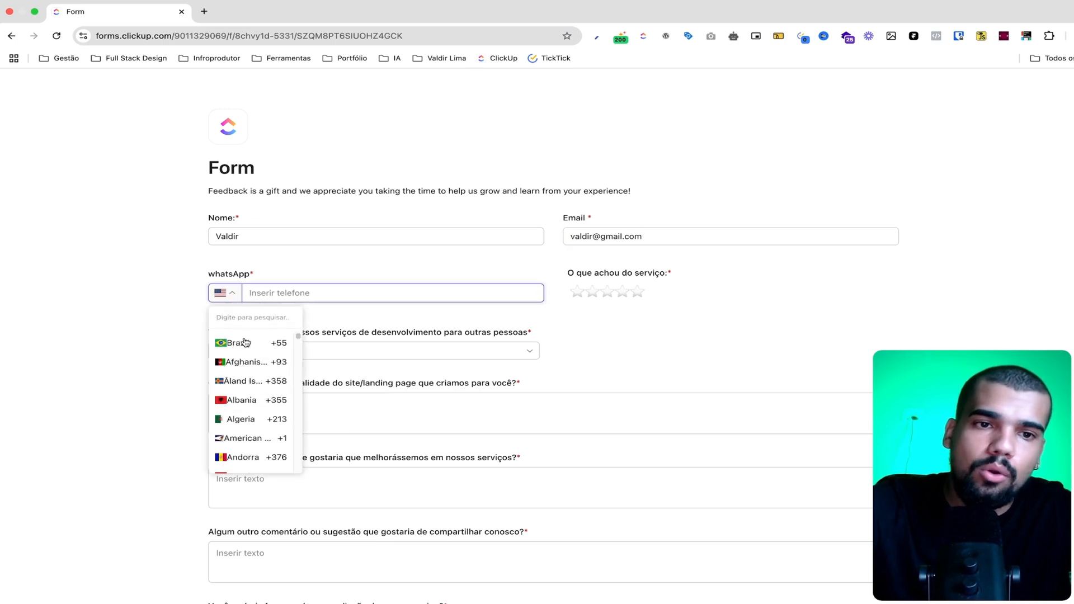
pyautogui.click(242, 340)
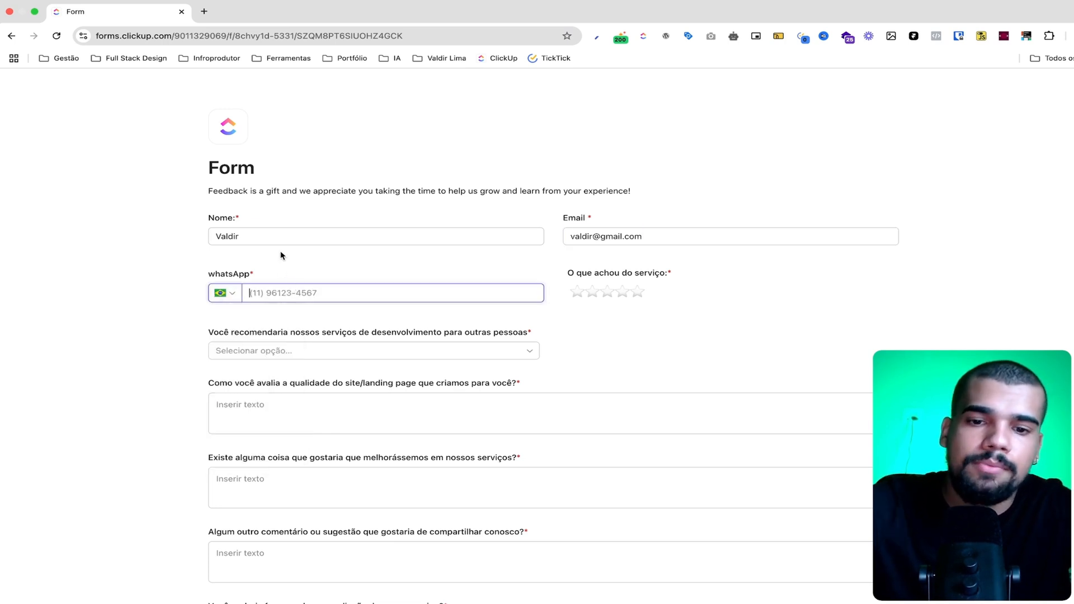
pyautogui.write('17) ')
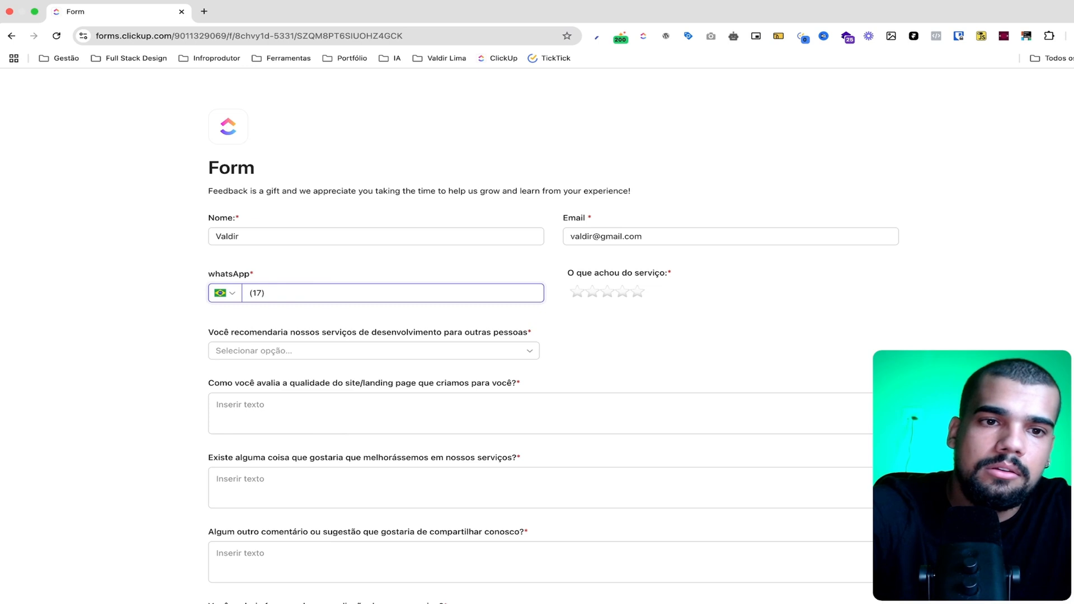
pyautogui.write('99999-999')
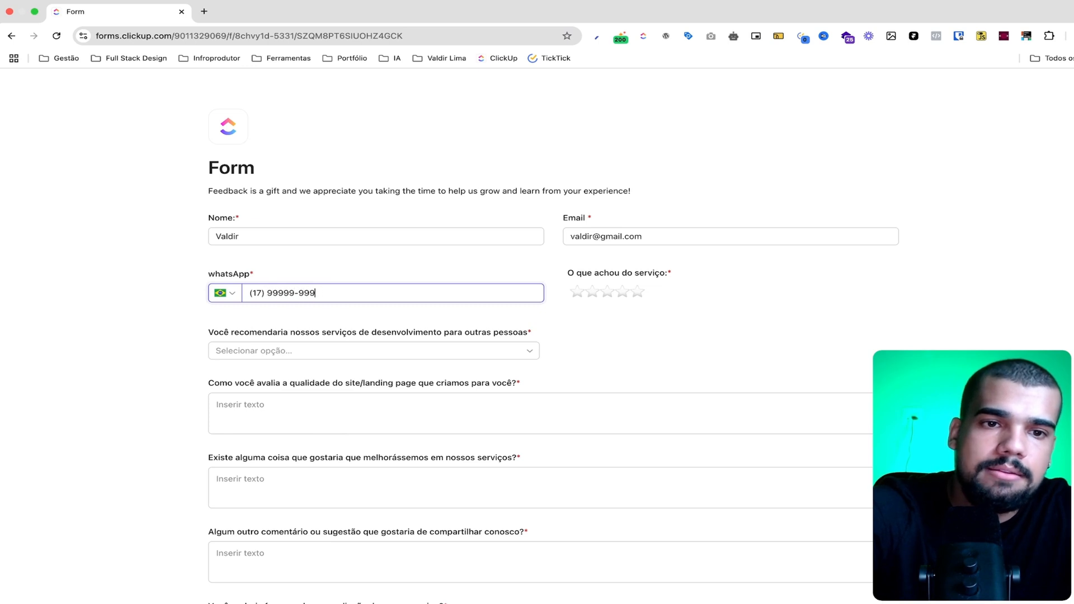
pyautogui.write('9')
pyautogui.click(698, 318)
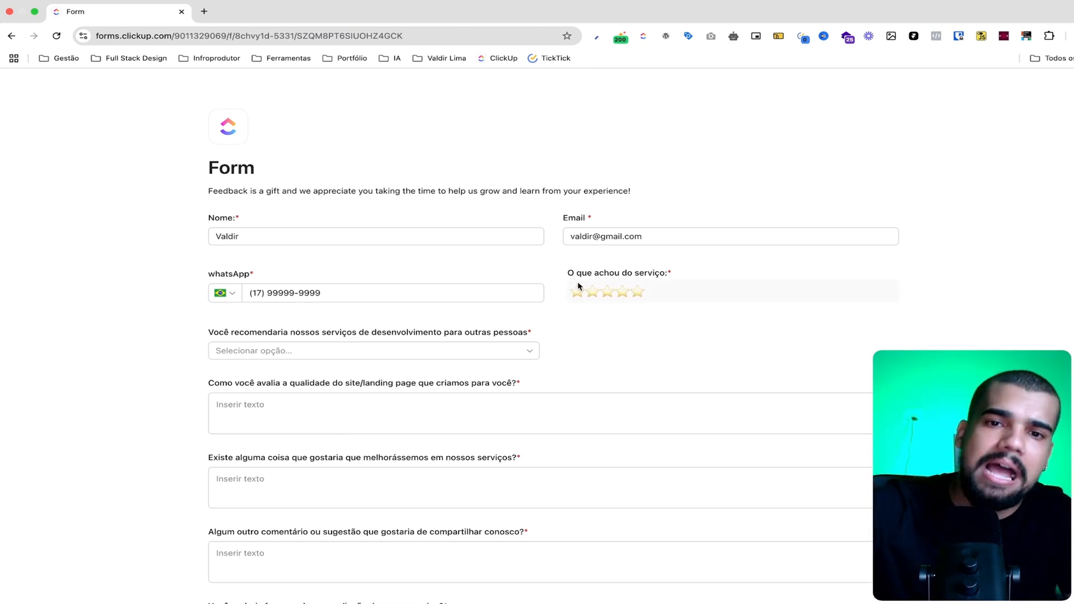
# Rate the service five stars and answer "Sim" to recommending the development services to other people
pyautogui.click(637, 293)
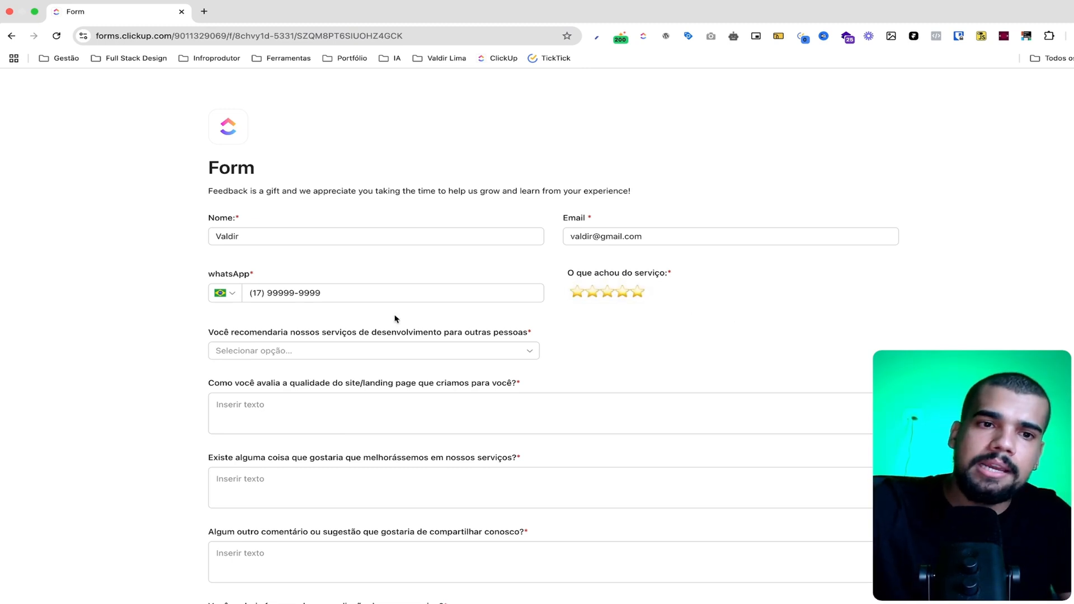
pyautogui.click(281, 354)
pyautogui.click(292, 398)
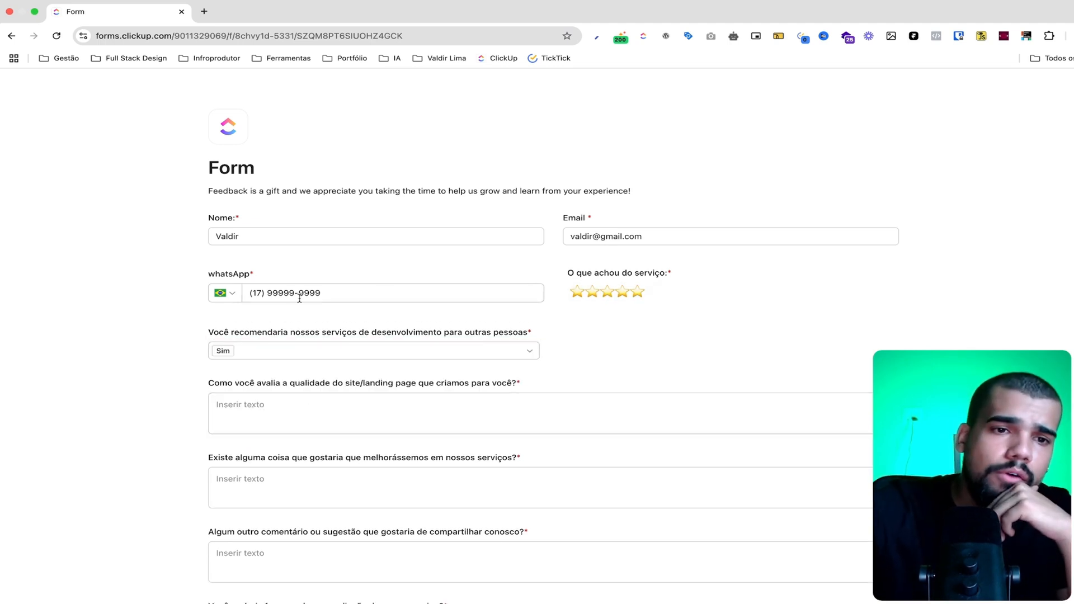
# Answer the site/landing page quality question with "Eu adorei entregue dentro do prazo"
pyautogui.scroll(-3, 257, 327)
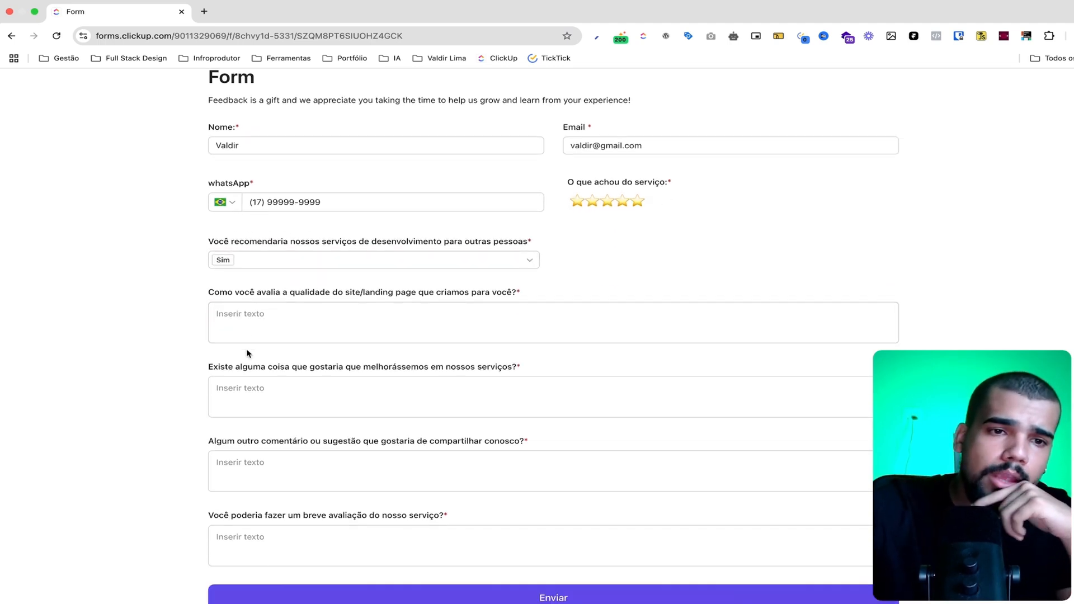
pyautogui.click(265, 325)
pyautogui.write('Eu adorei entreg')
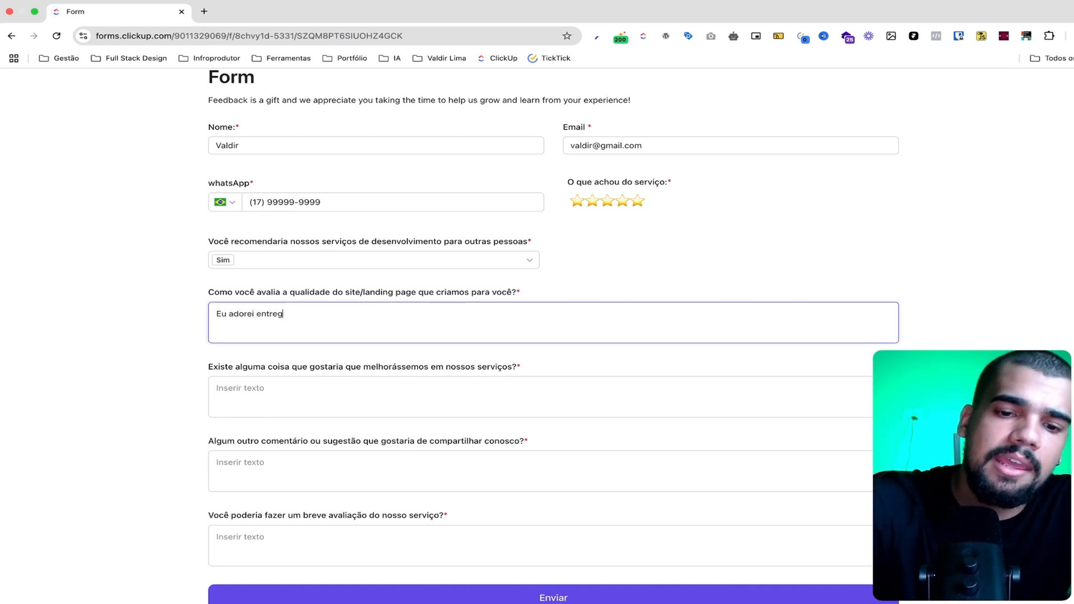
pyautogui.write('ue dentro do pr')
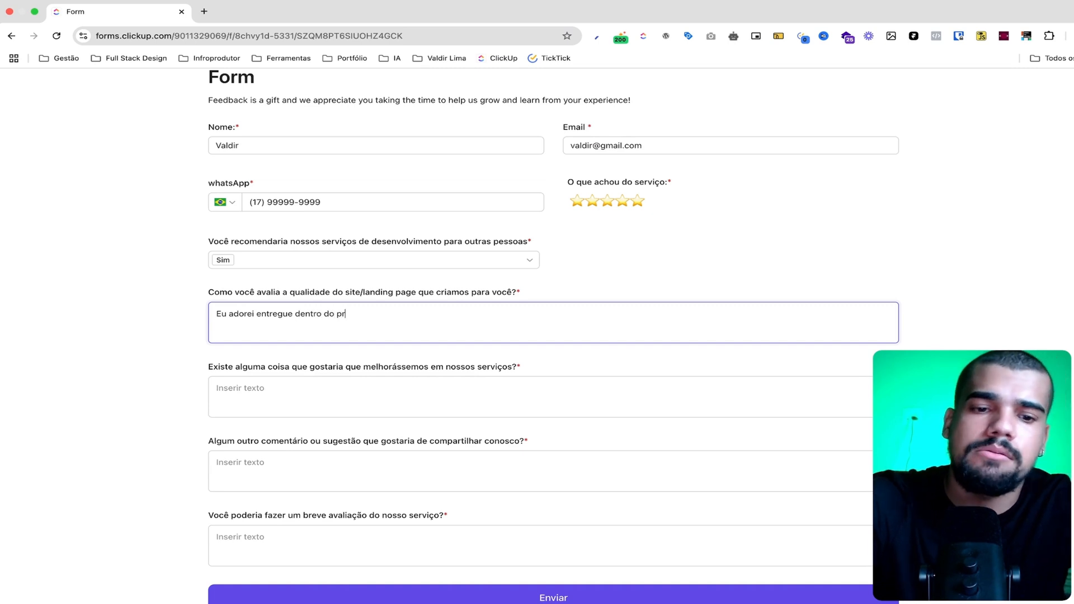
pyautogui.press('BackSpace')
pyautogui.write('Eu ad')
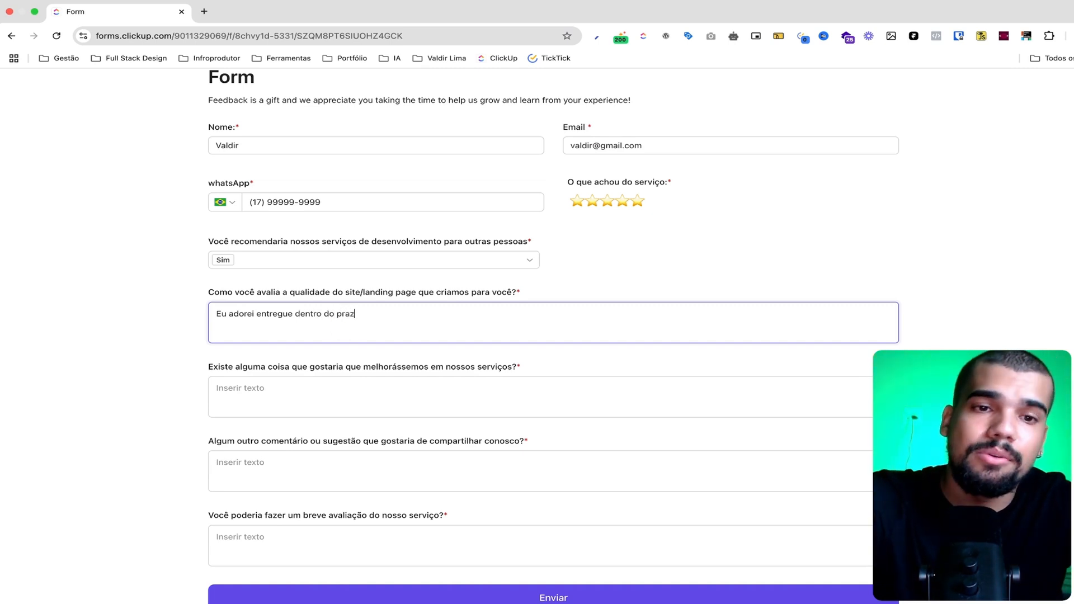
pyautogui.write('o')
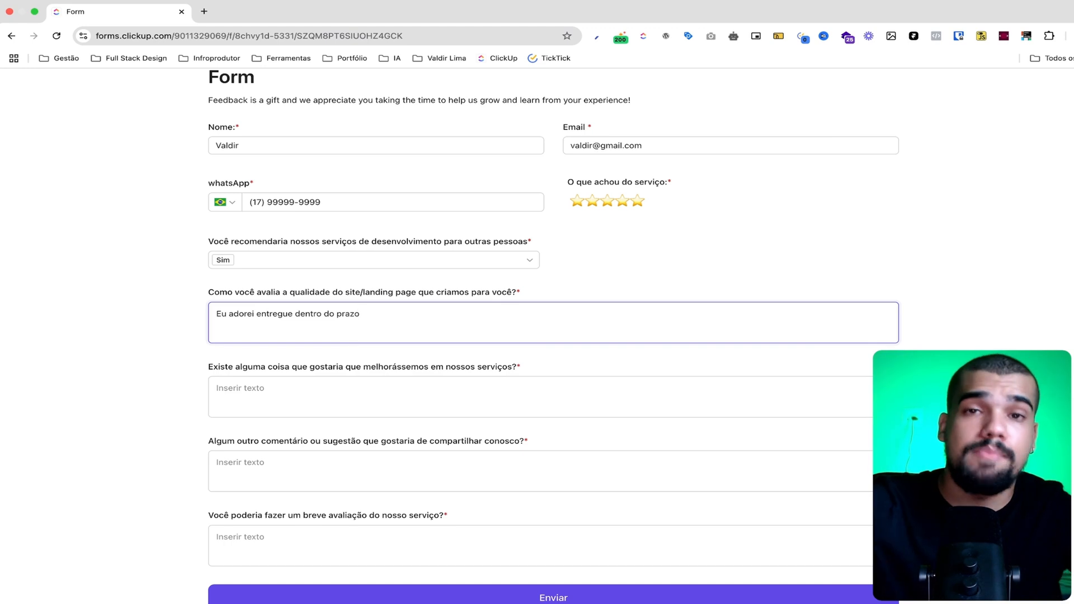
# Answer the question about service improvements with "Eu acho que poderia ter um grupo com os clientes."
pyautogui.click(314, 390)
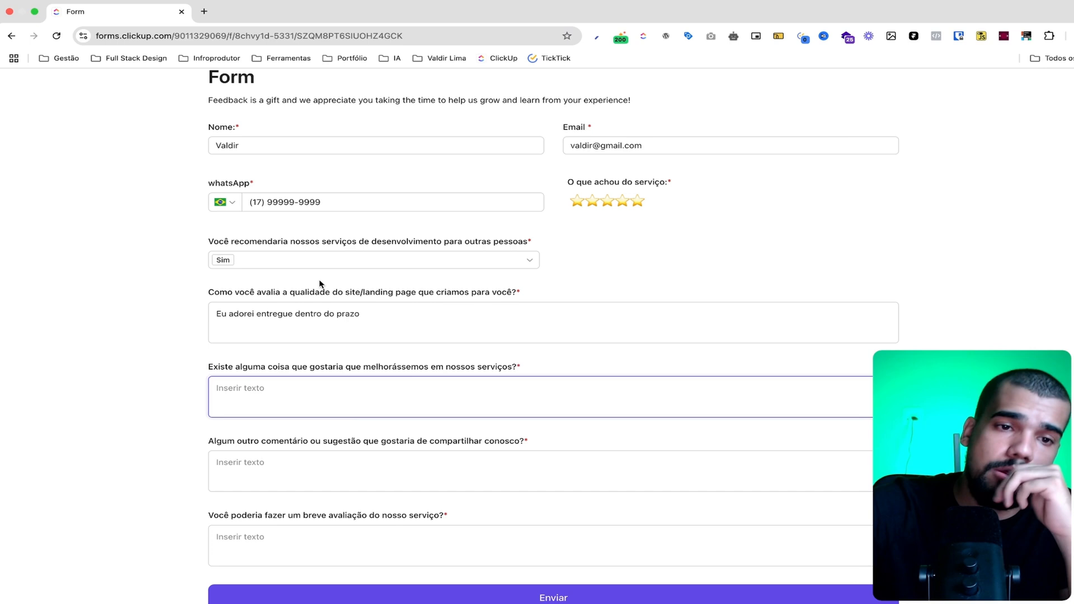
pyautogui.write('Eu a')
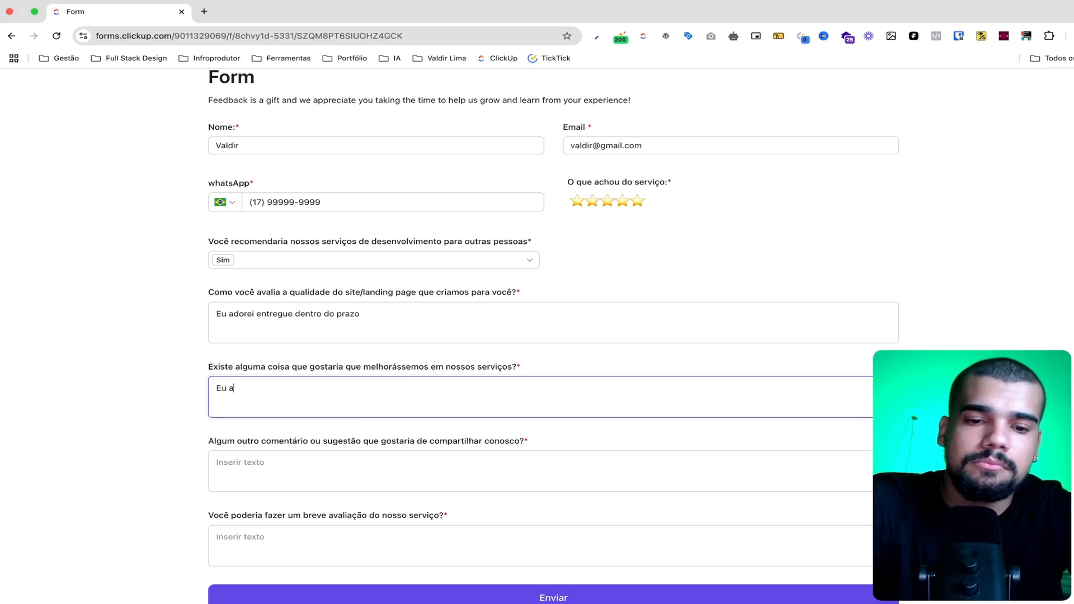
pyautogui.write('cho que ')
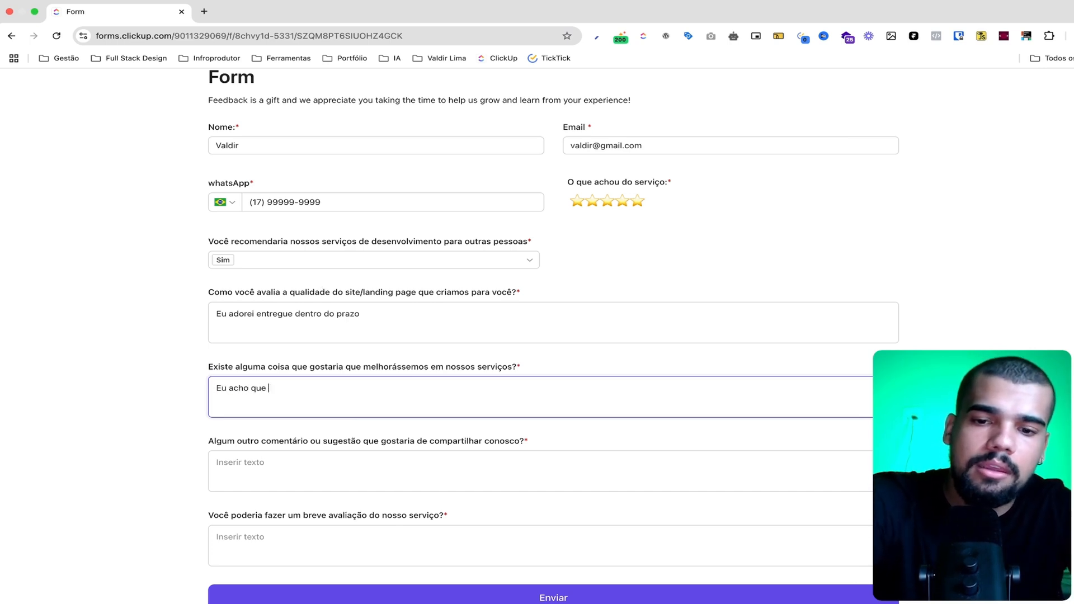
pyautogui.write('poderia ')
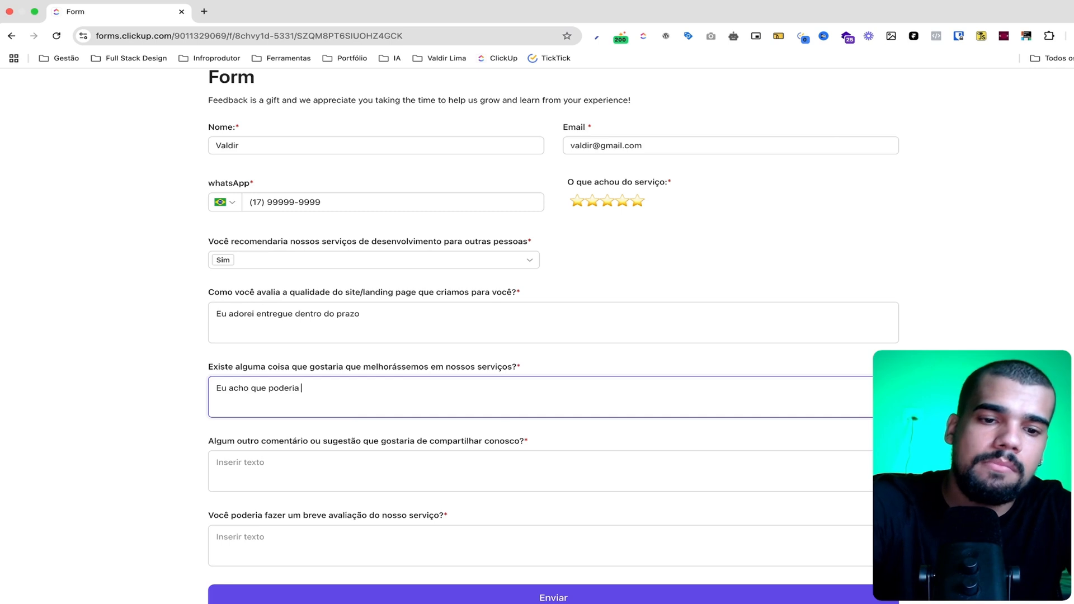
pyautogui.write('ter um grupo com os c')
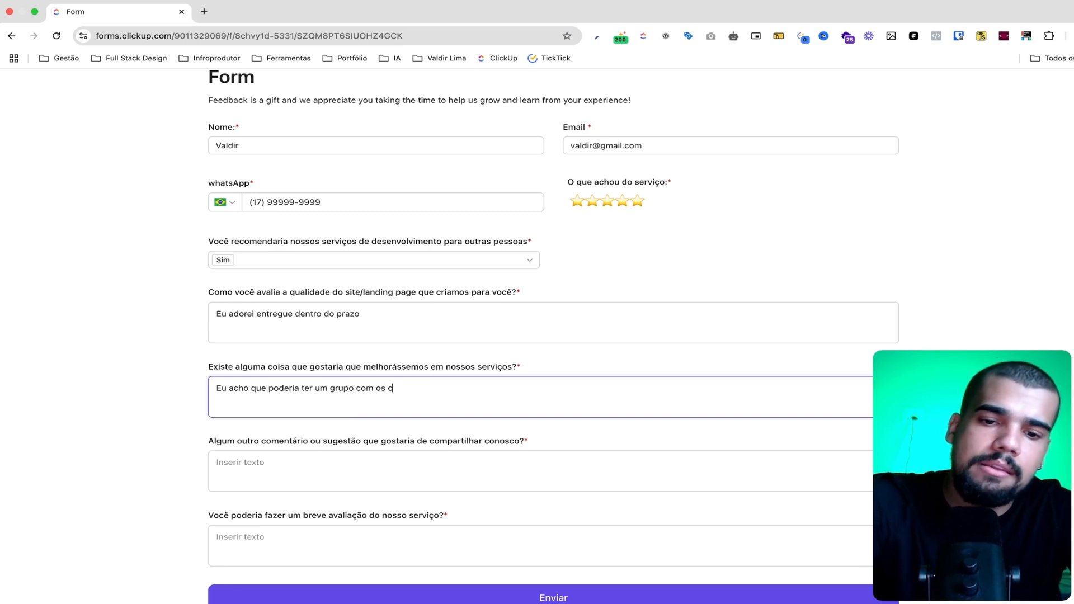
pyautogui.write('lientes')
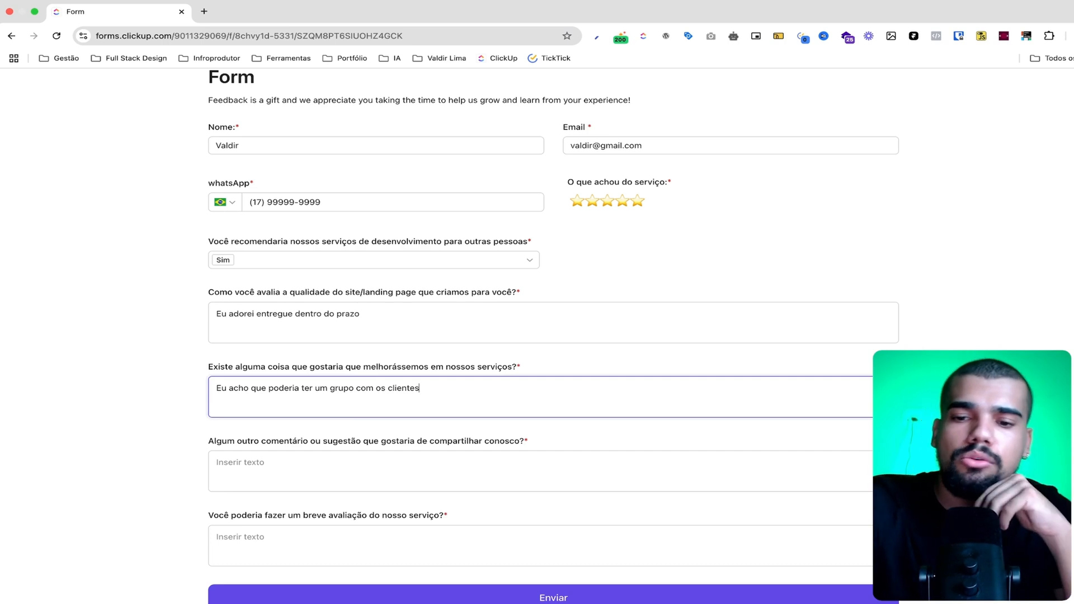
pyautogui.write('.')
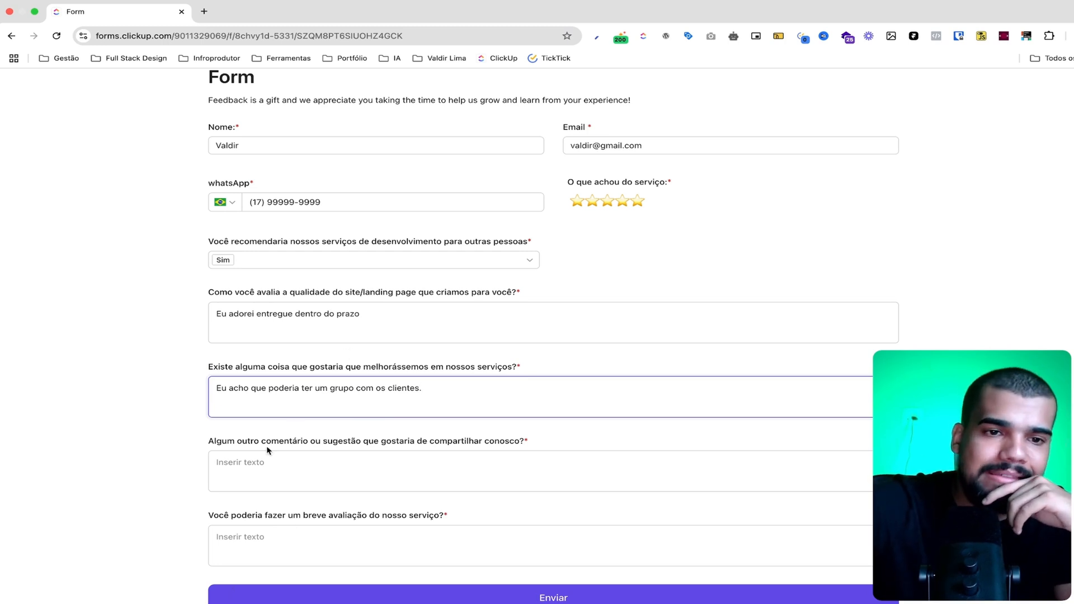
# Answer the question about other comments or suggestions with "Não apenas isso"
pyautogui.scroll(-1, 267, 450)
pyautogui.click(246, 437)
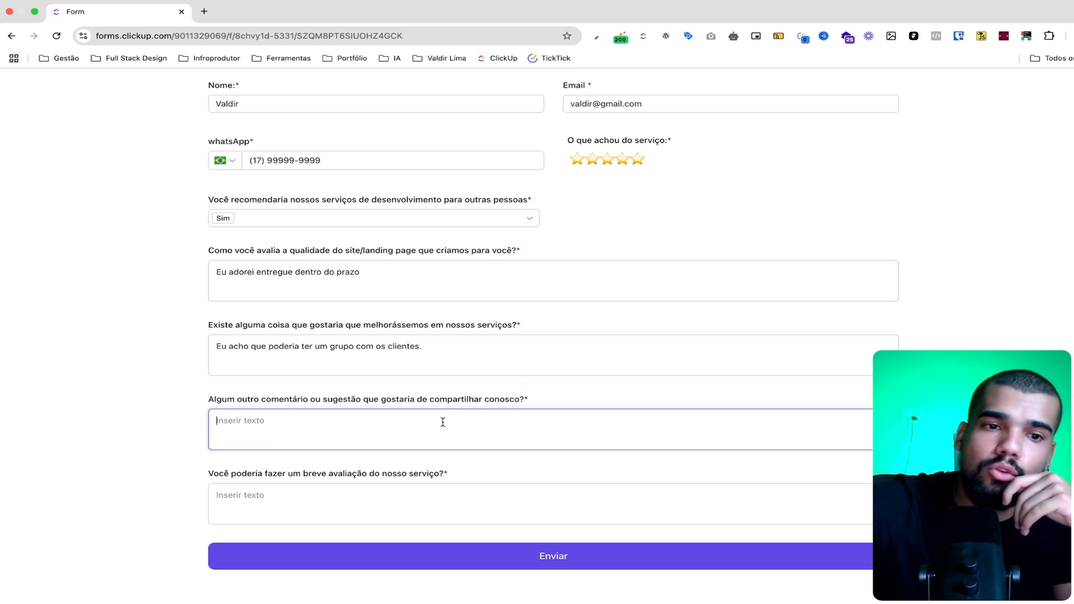
pyautogui.write('N')
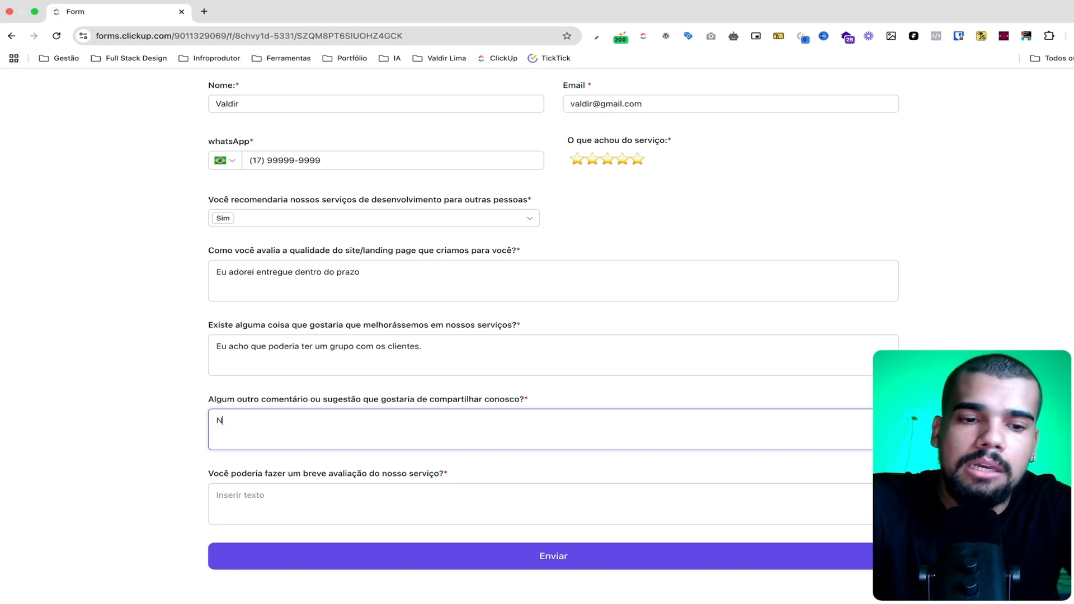
pyautogui.write('ão apenas isso')
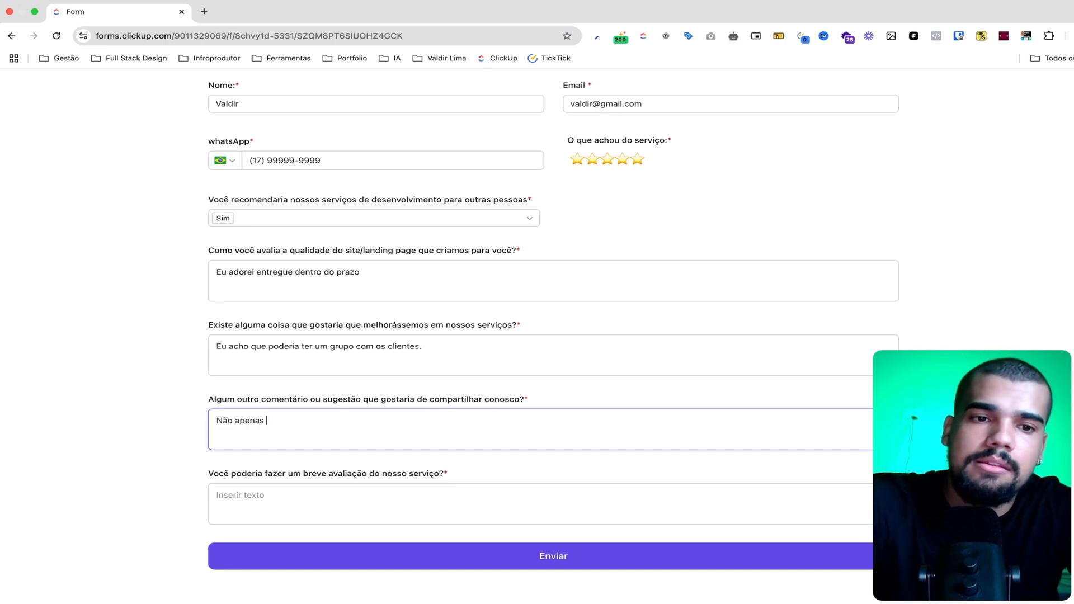
# Enter "O serviço é incrivel" as the brief service review and switch back to the ClickUp app
pyautogui.click(247, 497)
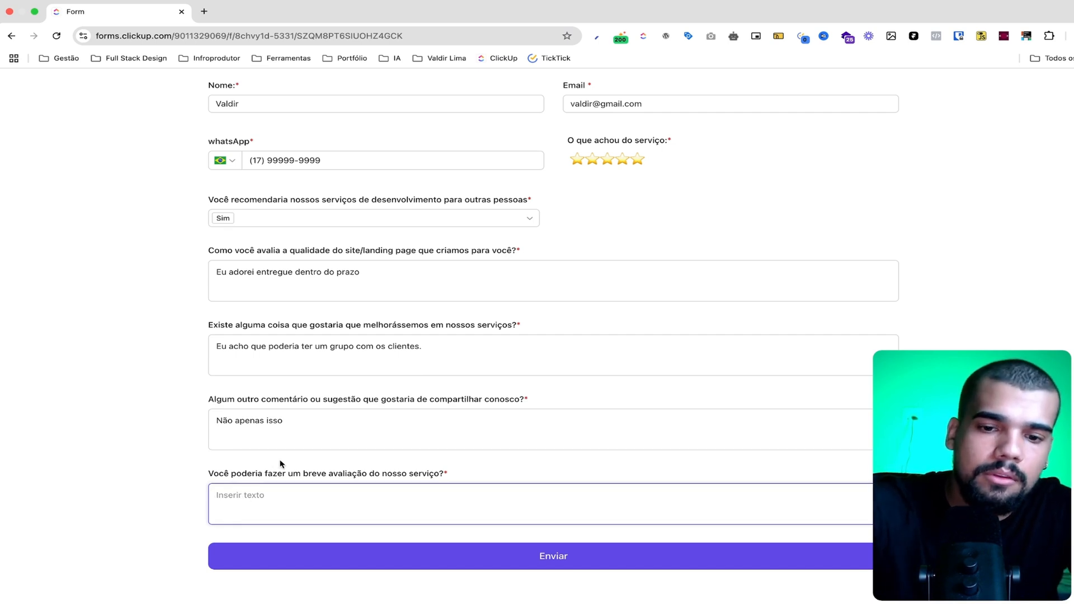
pyautogui.write('O serviço é incrivel')
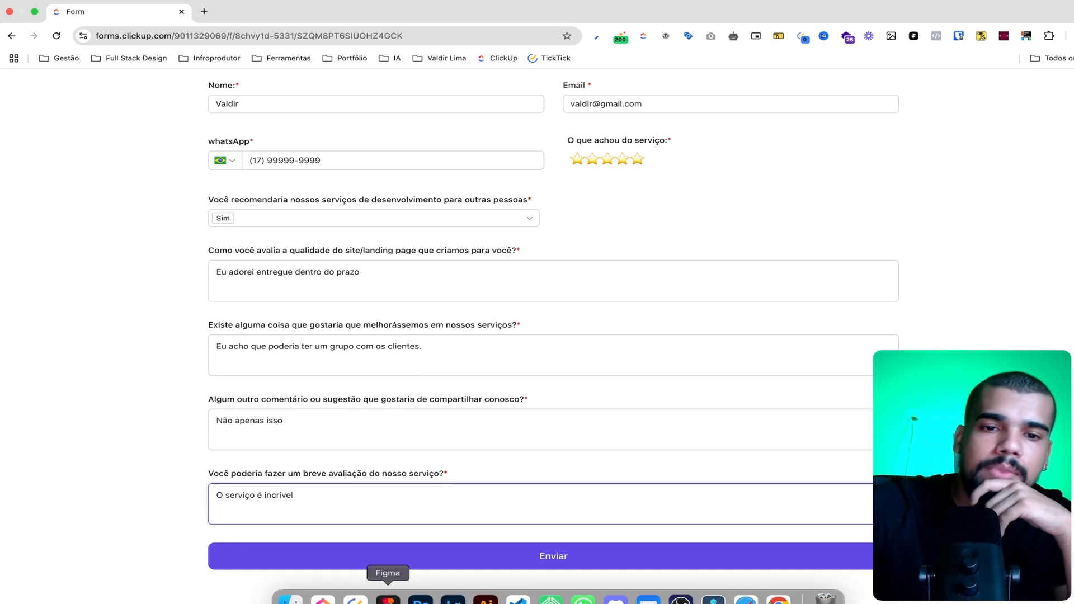
pyautogui.click(356, 600)
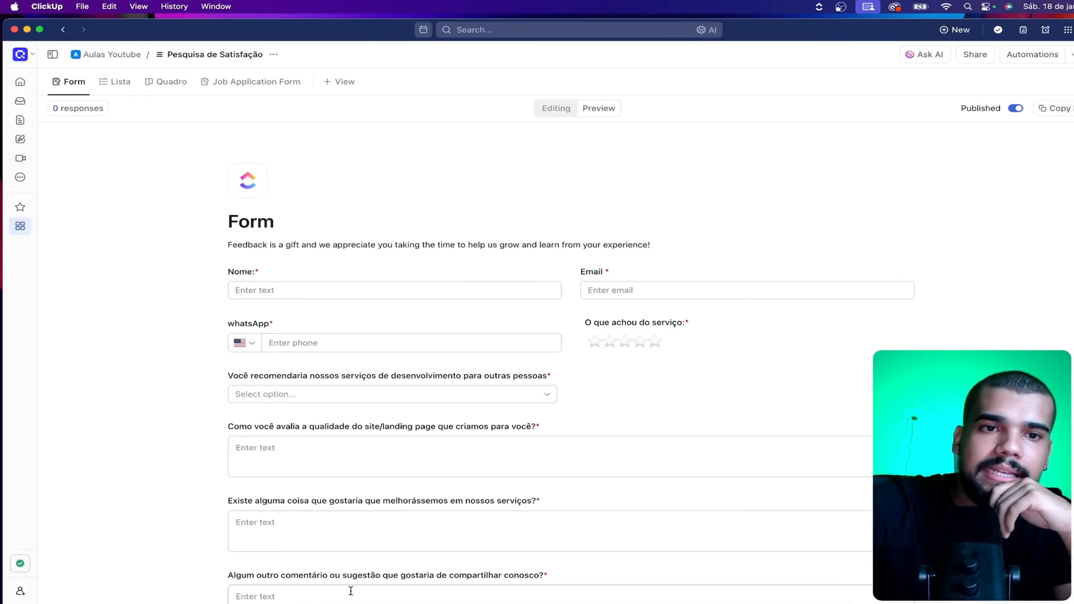
# Submit the completed survey in the browser and return to the Pesquisa de Satisfação list view in ClickUp
pyautogui.click(120, 81)
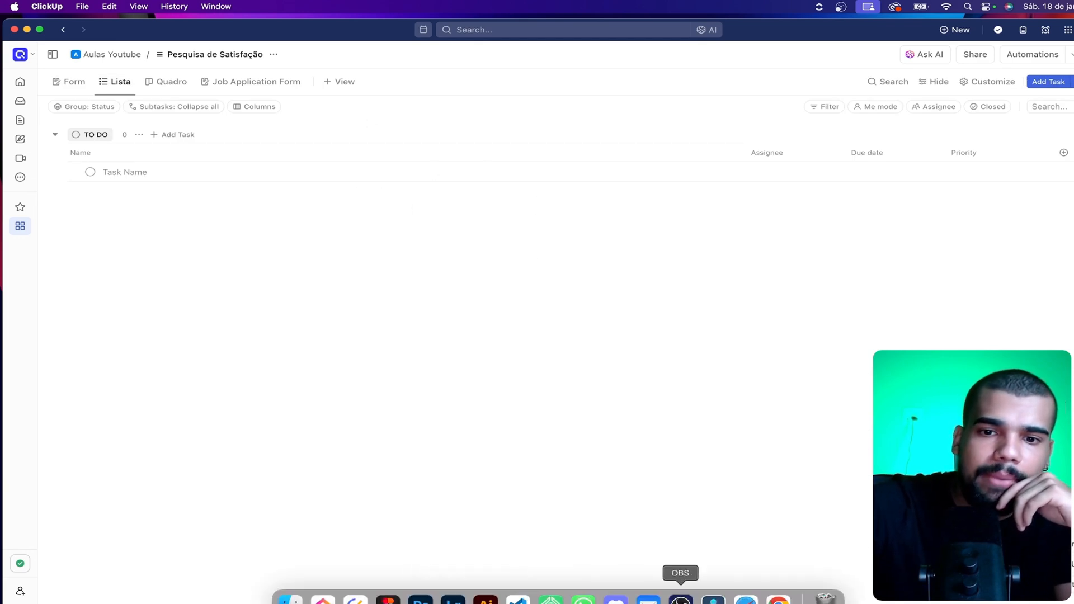
pyautogui.click(779, 593)
pyautogui.click(700, 554)
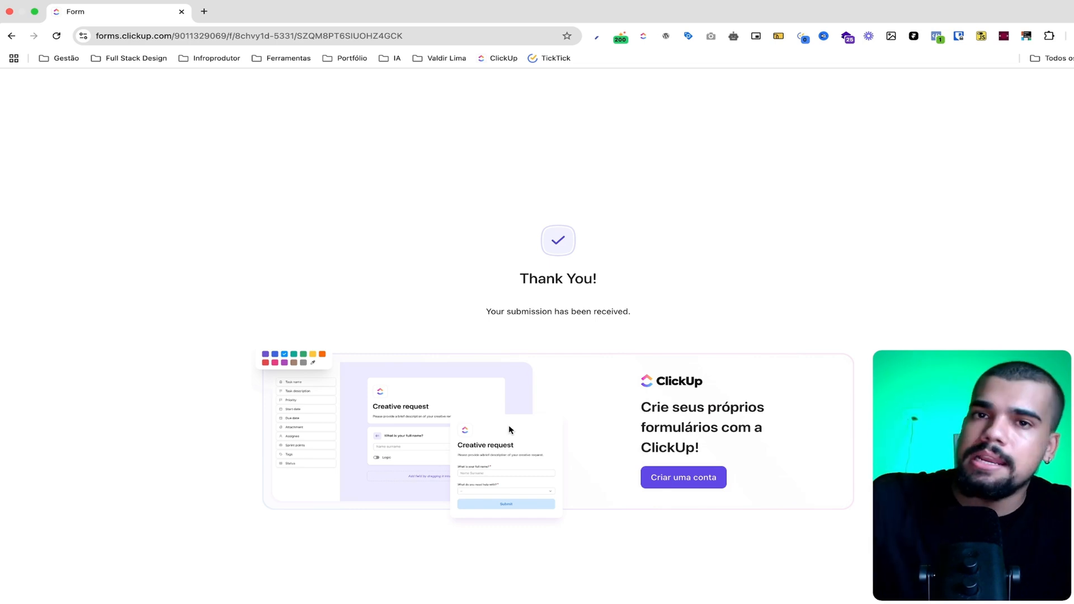
pyautogui.moveTo(713, 602)
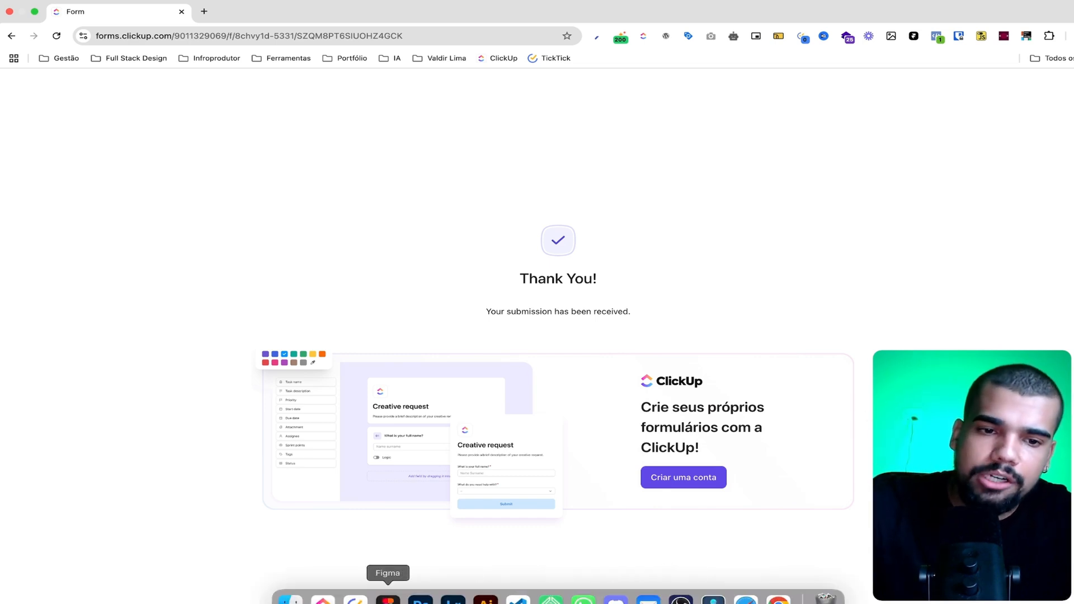
pyautogui.click(322, 599)
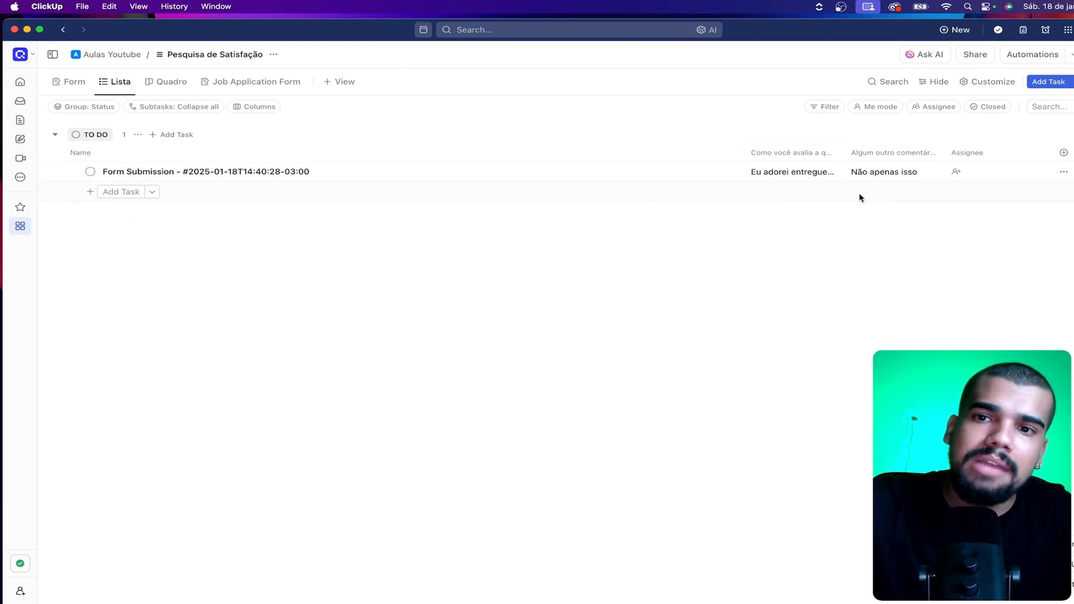
# Examine the existing list and workspace fields that could be added as columns to the response list
pyautogui.click(1063, 152)
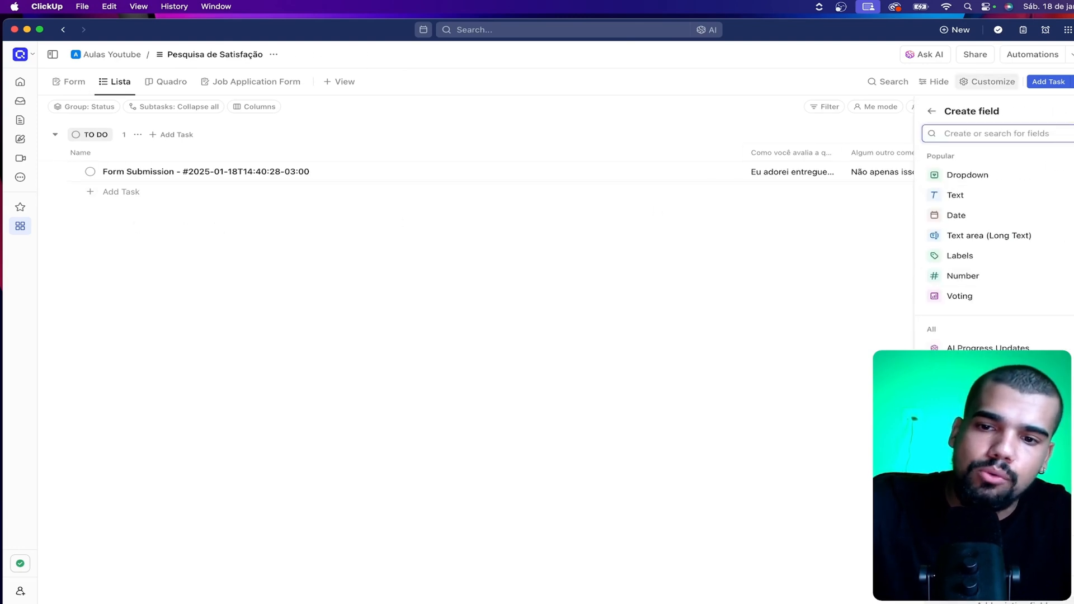
pyautogui.click(1013, 602)
pyautogui.scroll(-5, 995, 391)
pyautogui.scroll(-1, 996, 391)
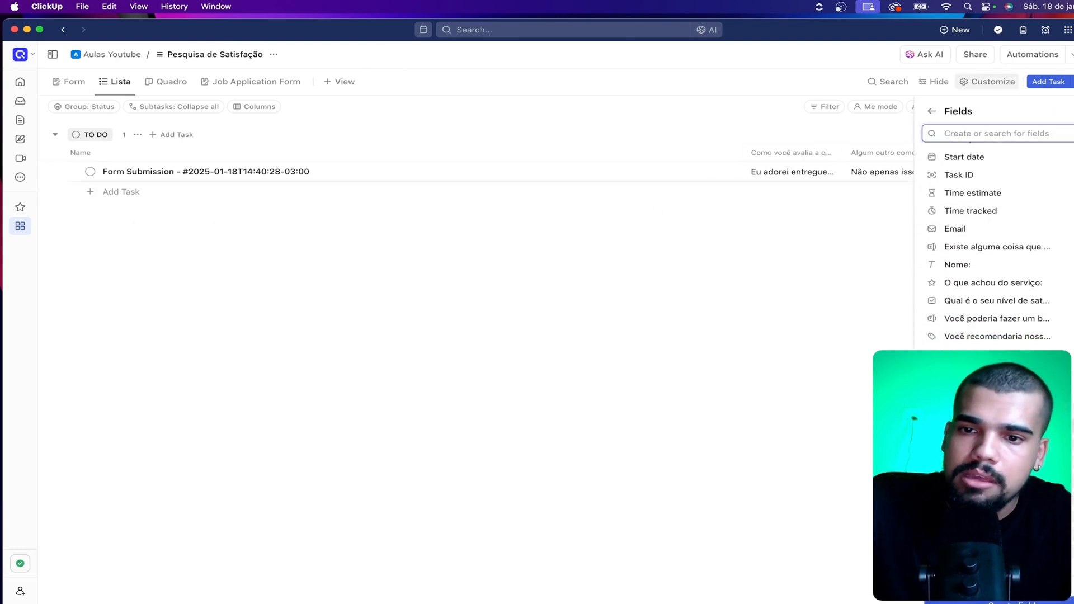
pyautogui.scroll(-4, 988, 241)
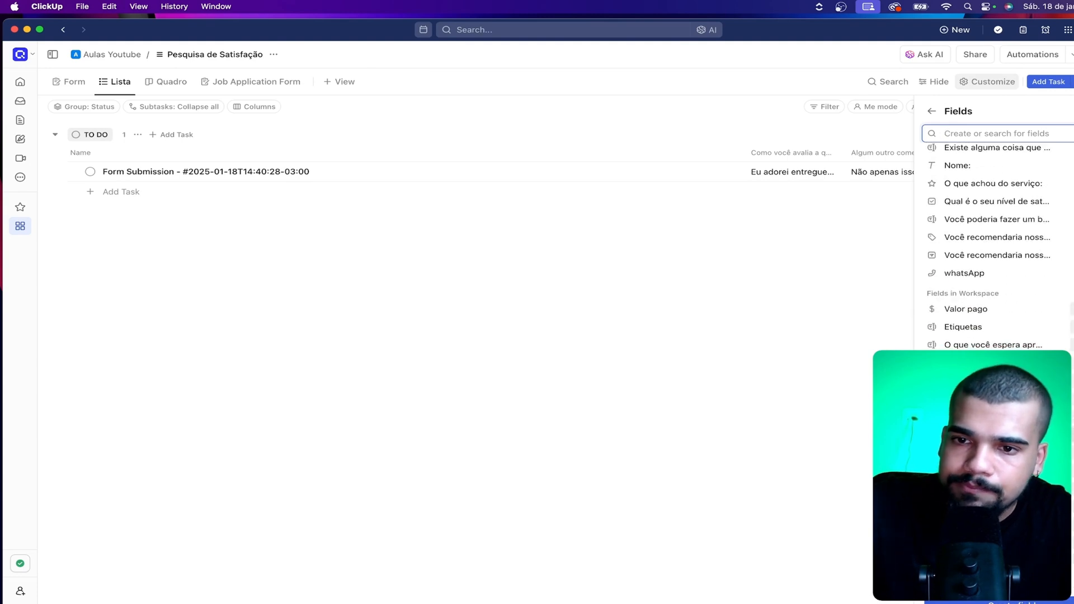
pyautogui.scroll(-5, 995, 240)
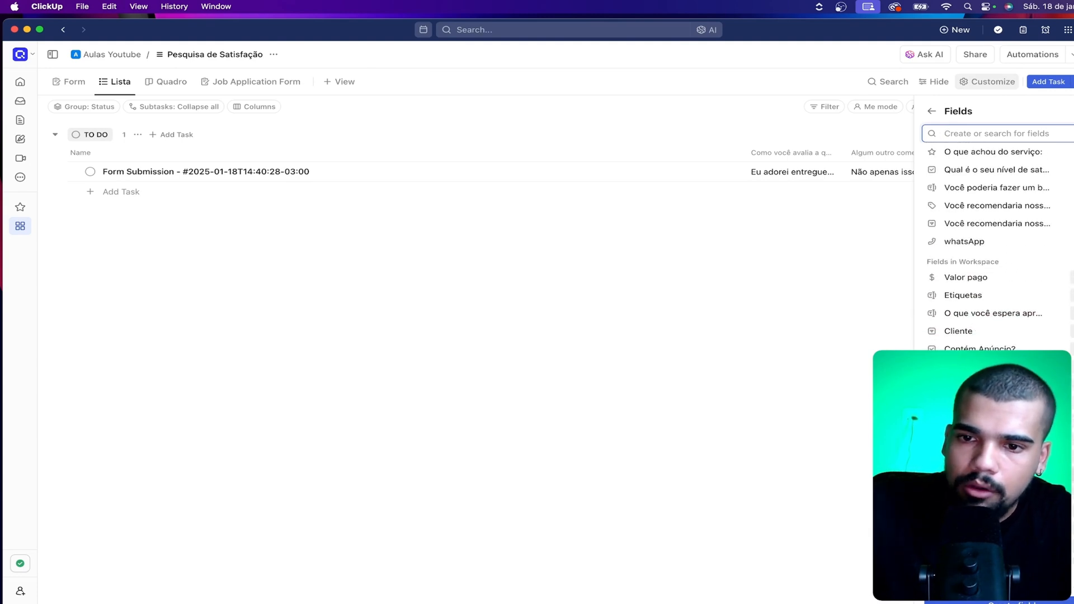
pyautogui.scroll(-8, 995, 241)
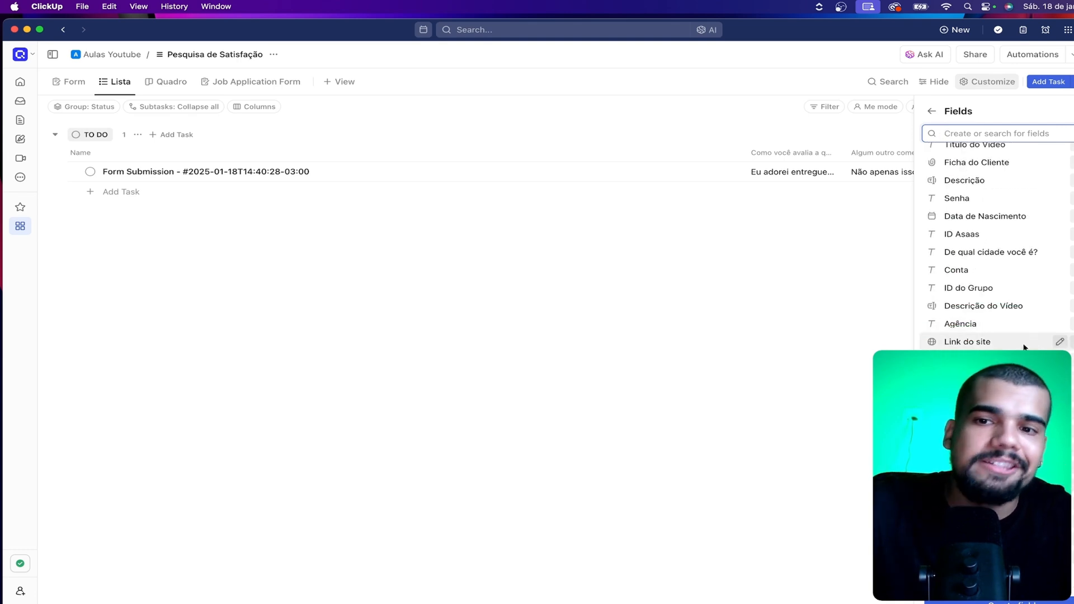
pyautogui.click(519, 300)
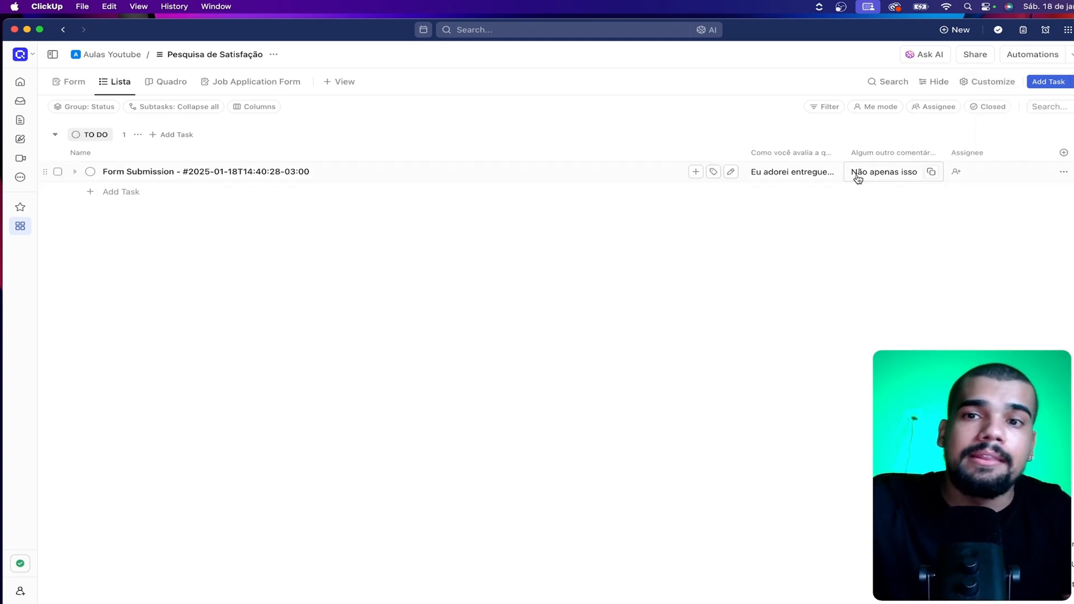
# Widen the columns holding the site quality answers and the other comments or suggestions answers
pyautogui.moveTo(840, 152); pyautogui.dragTo(929, 152)
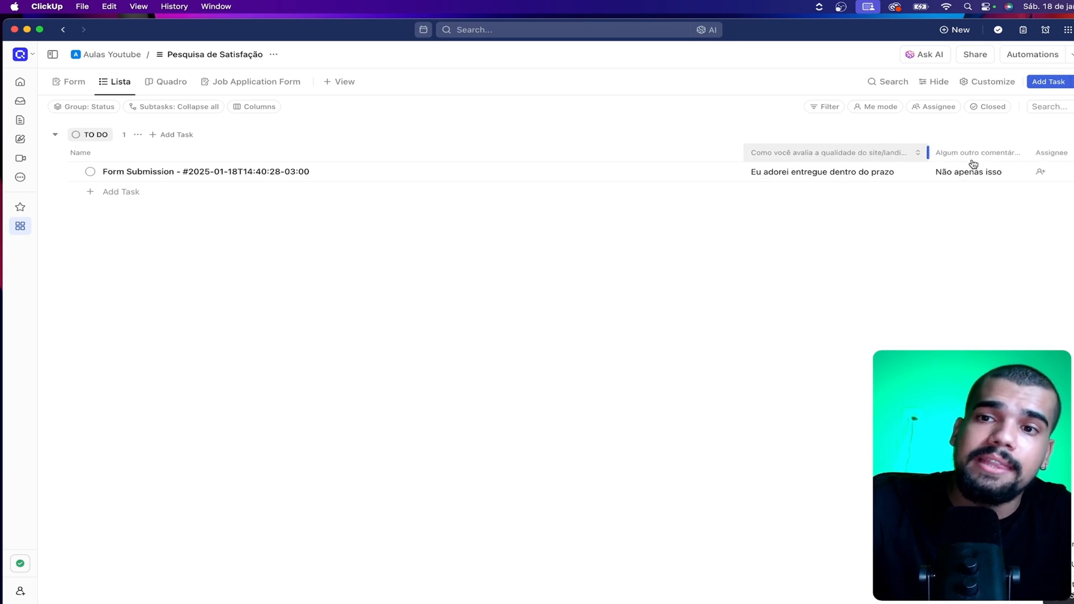
pyautogui.moveTo(1031, 151); pyautogui.dragTo(1061, 152)
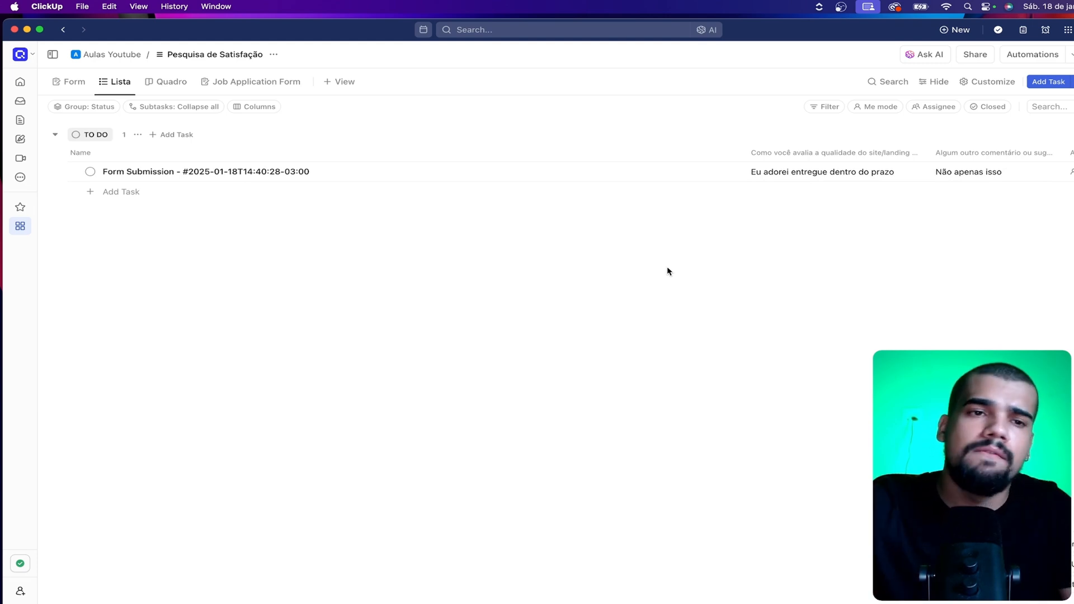
# Create a non-private list named "Pesquisa de Satisfação do Cliente" in the Aulas Youtube space
pyautogui.moveTo(21, 230)
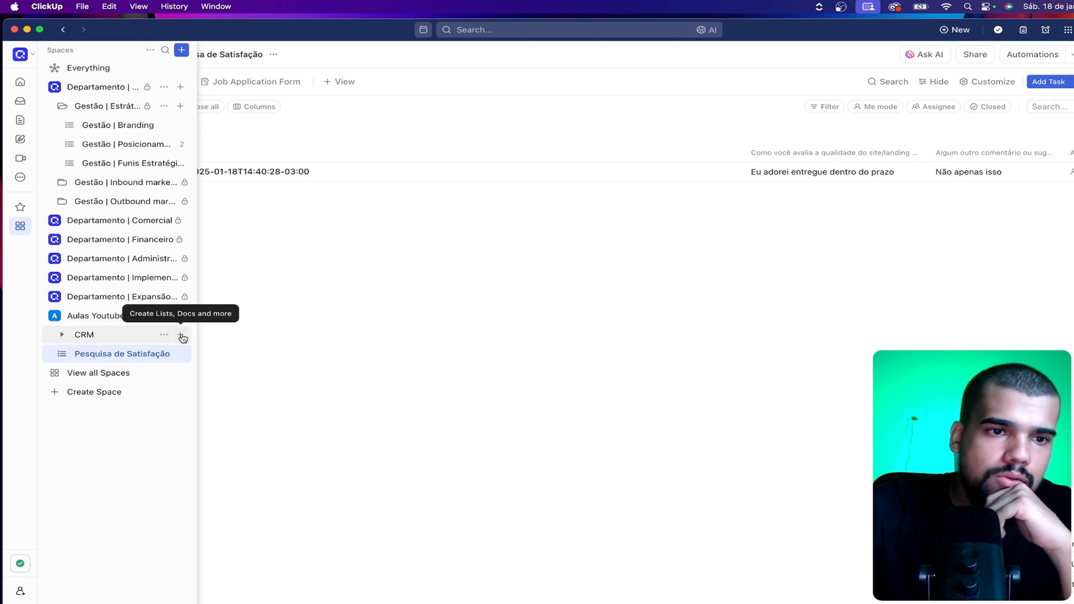
pyautogui.click(181, 334)
pyautogui.click(206, 321)
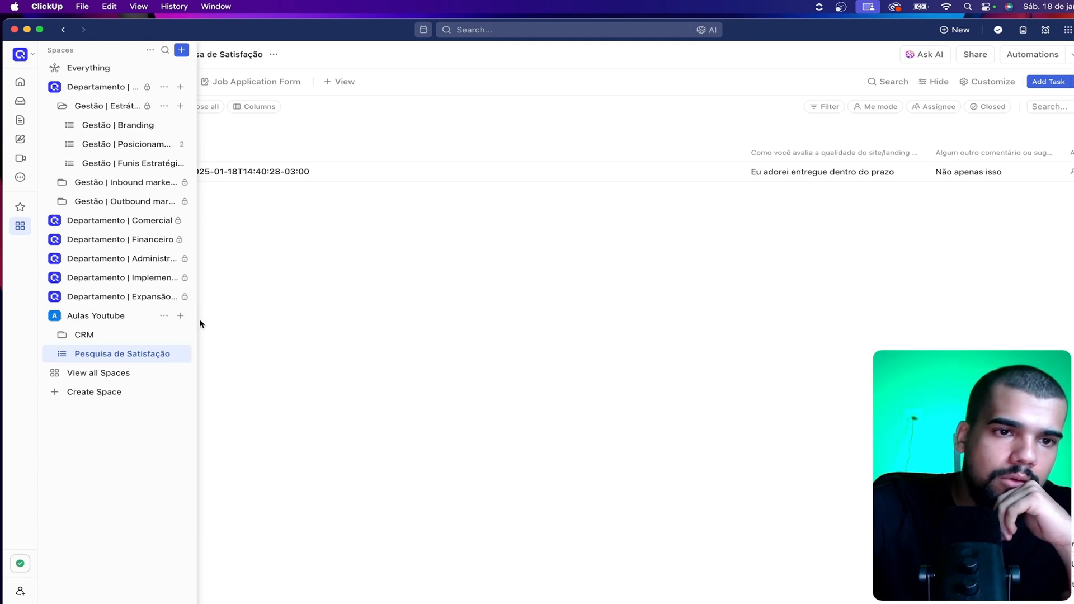
pyautogui.click(180, 315)
pyautogui.click(247, 342)
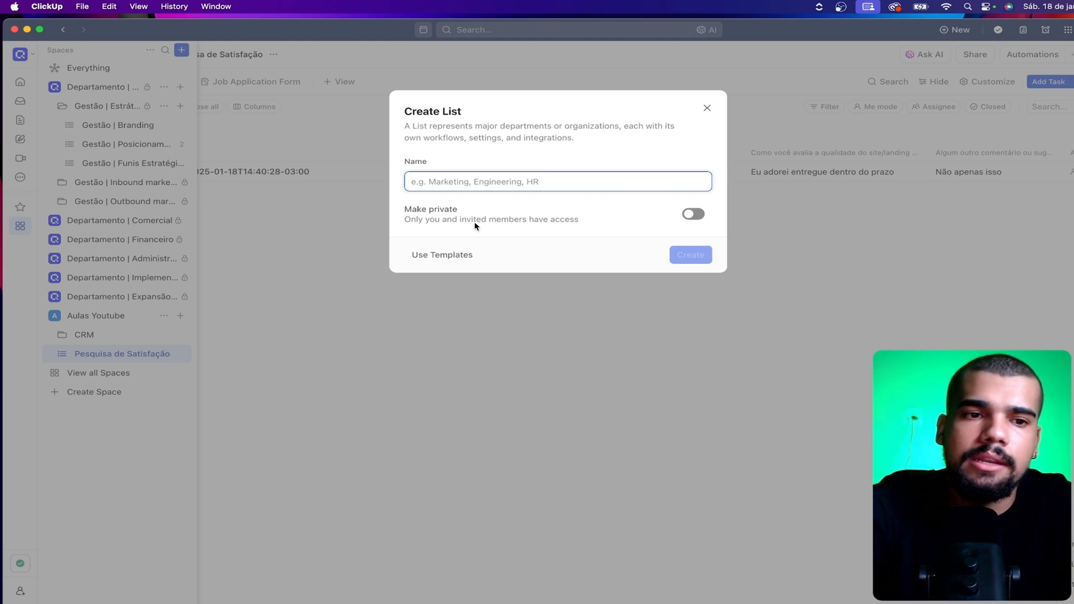
pyautogui.write('Pesquisa de Satisfaç')
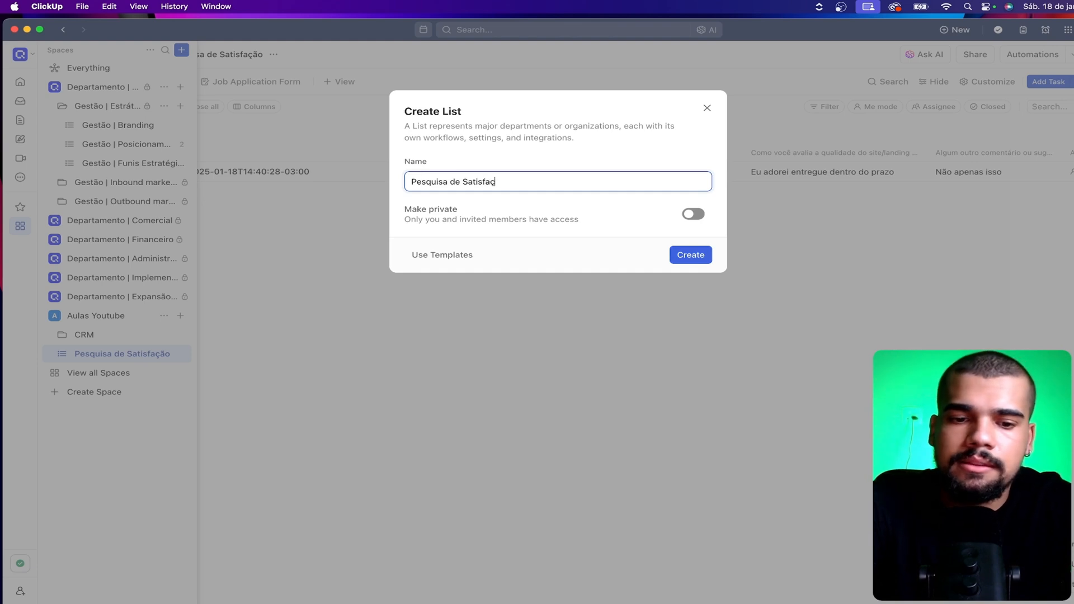
pyautogui.write('ão do')
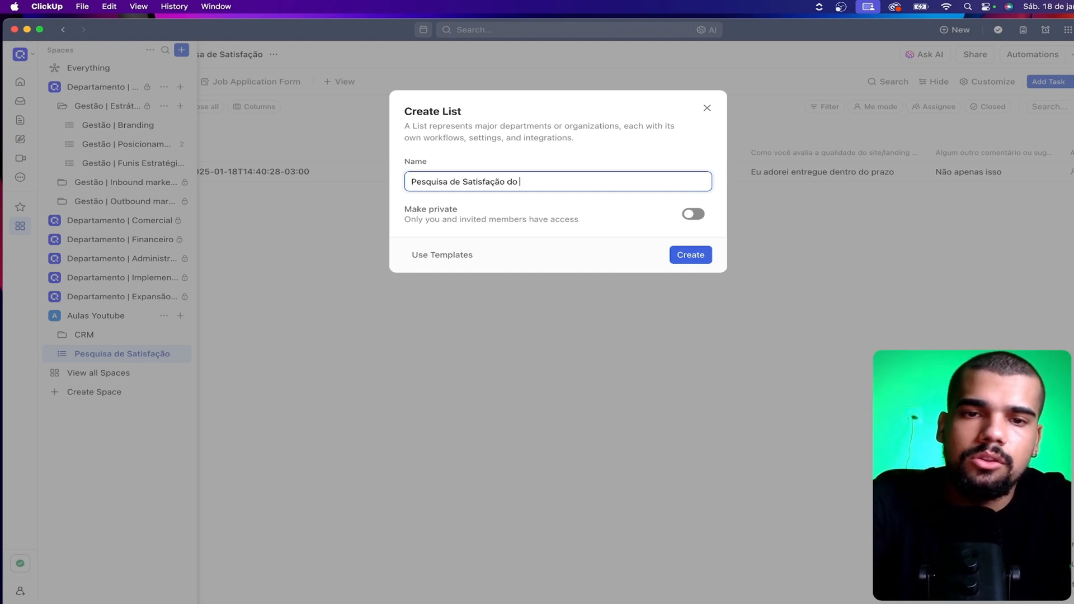
pyautogui.write(' Cliente')
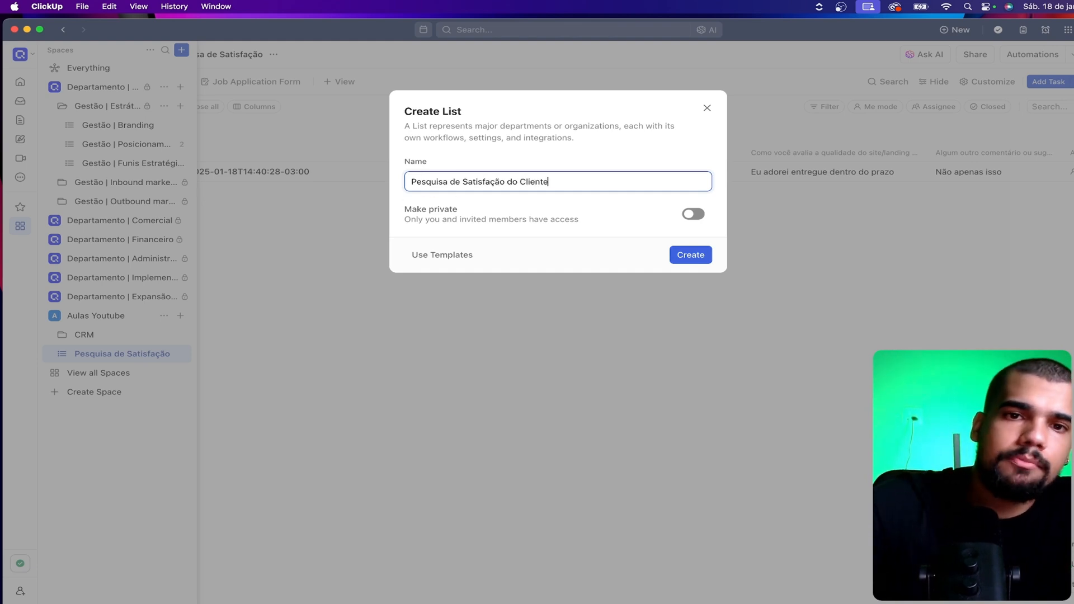
pyautogui.click(687, 256)
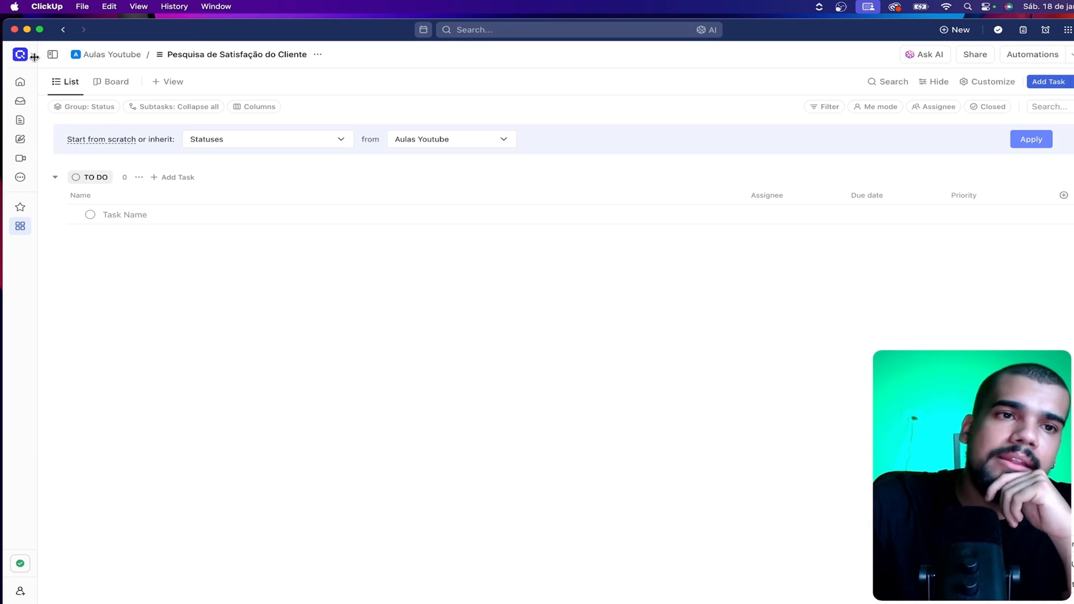
# Dismiss the new list's offer to inherit statuses from Aulas Youtube, keeping the sidebar collapsed
pyautogui.click(53, 55)
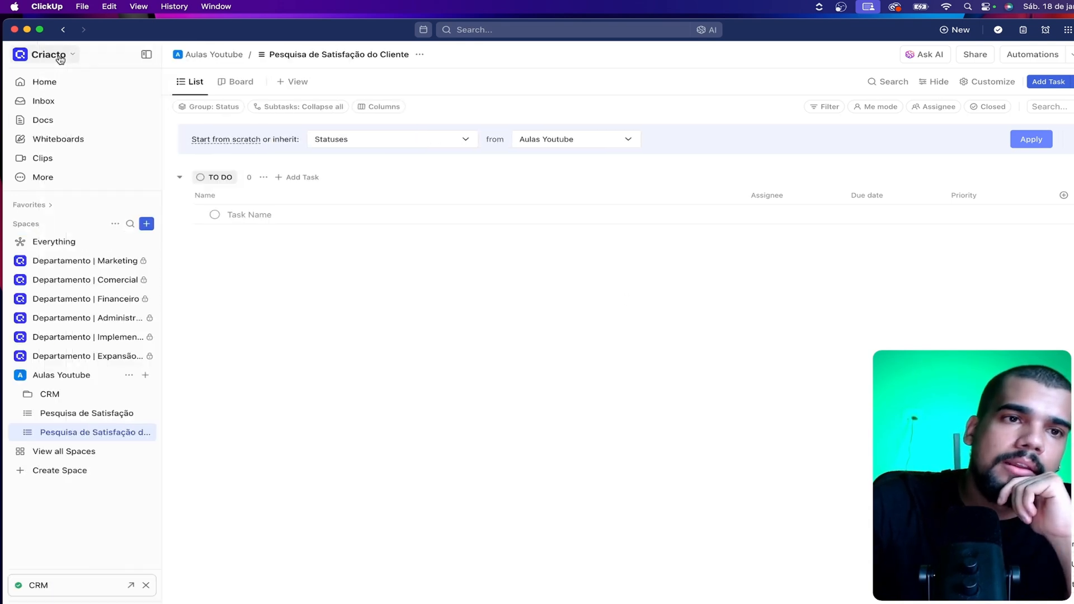
pyautogui.click(147, 55)
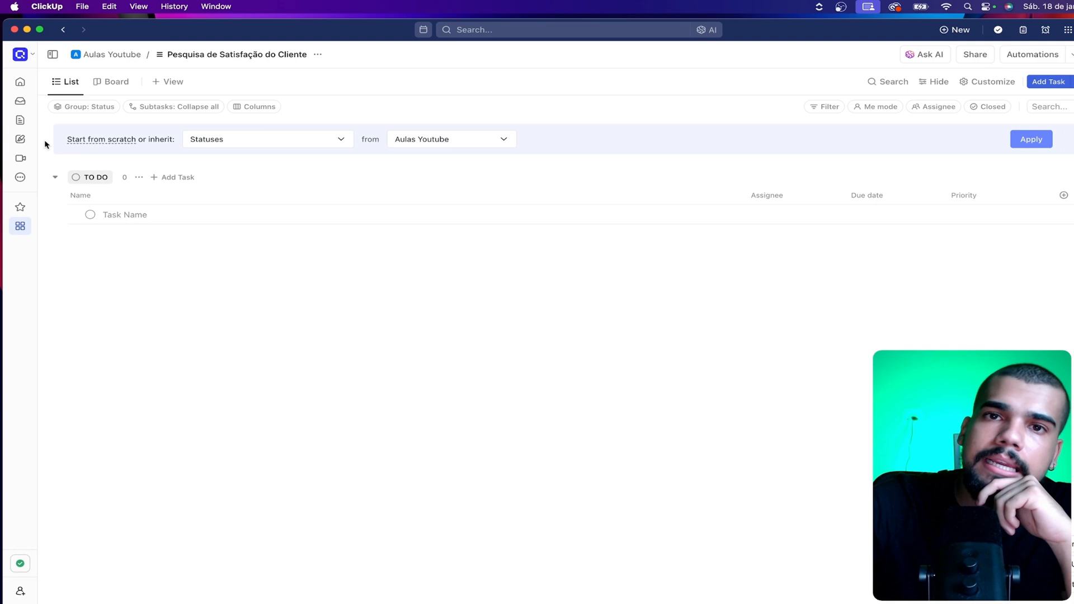
pyautogui.click(1063, 140)
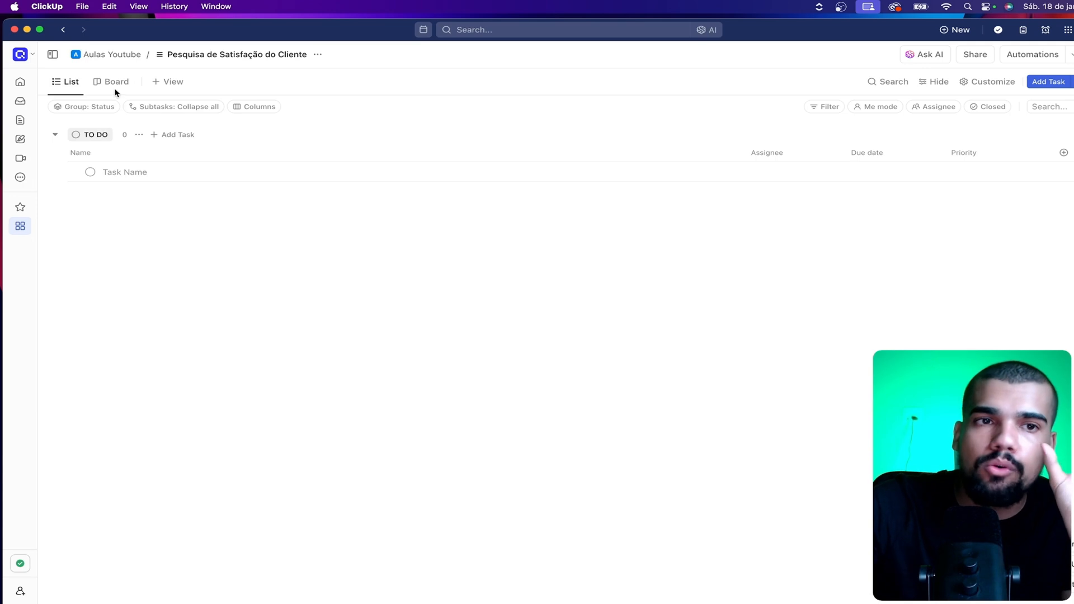
# Add a Form view to the new list and start its form from scratch
pyautogui.click(172, 82)
pyautogui.click(227, 261)
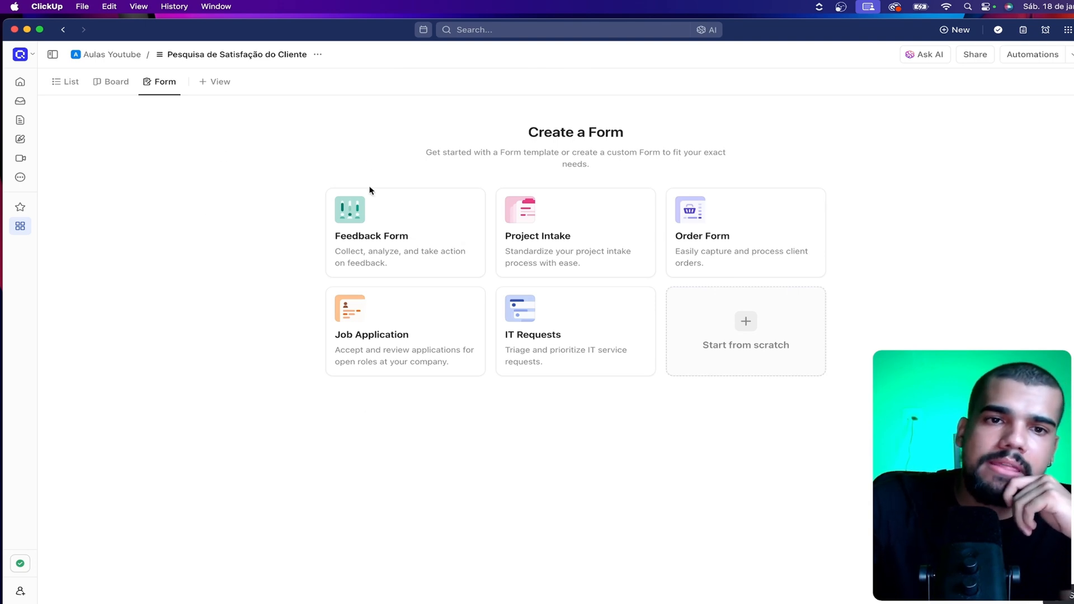
pyautogui.click(743, 349)
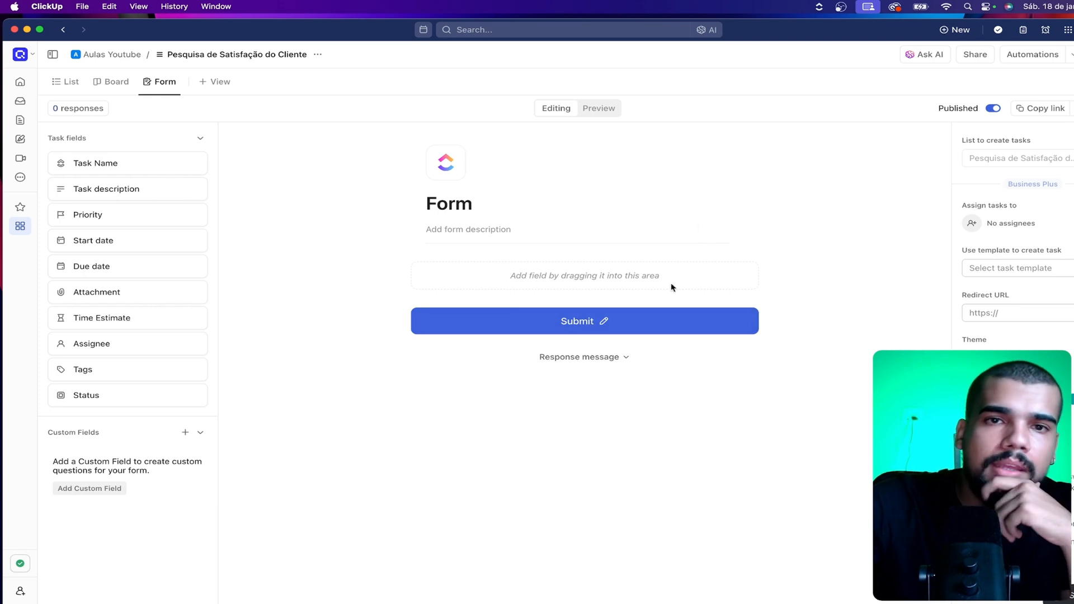
# Rename the Form view as NPS and place it between the List and Board views
pyautogui.click(178, 83)
pyautogui.click(193, 110)
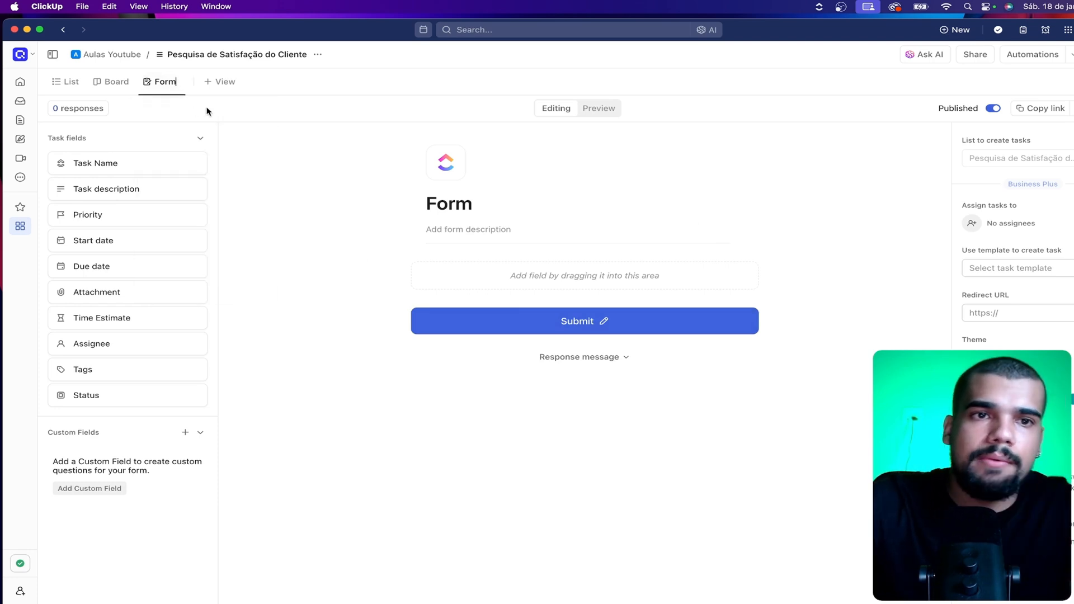
pyautogui.press('super+a')
pyautogui.write('NP')
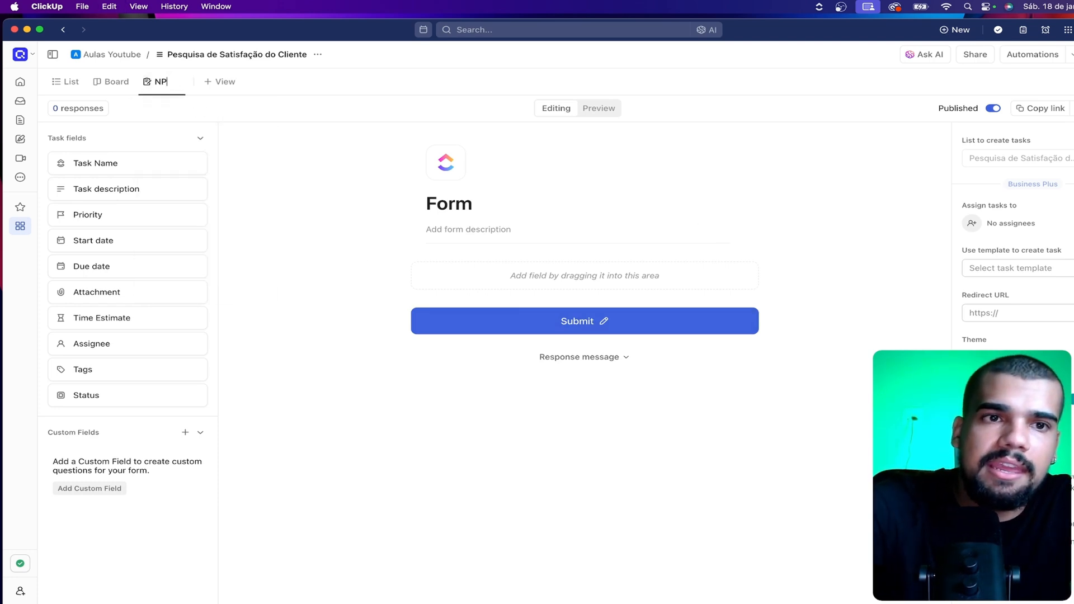
pyautogui.press('Return')
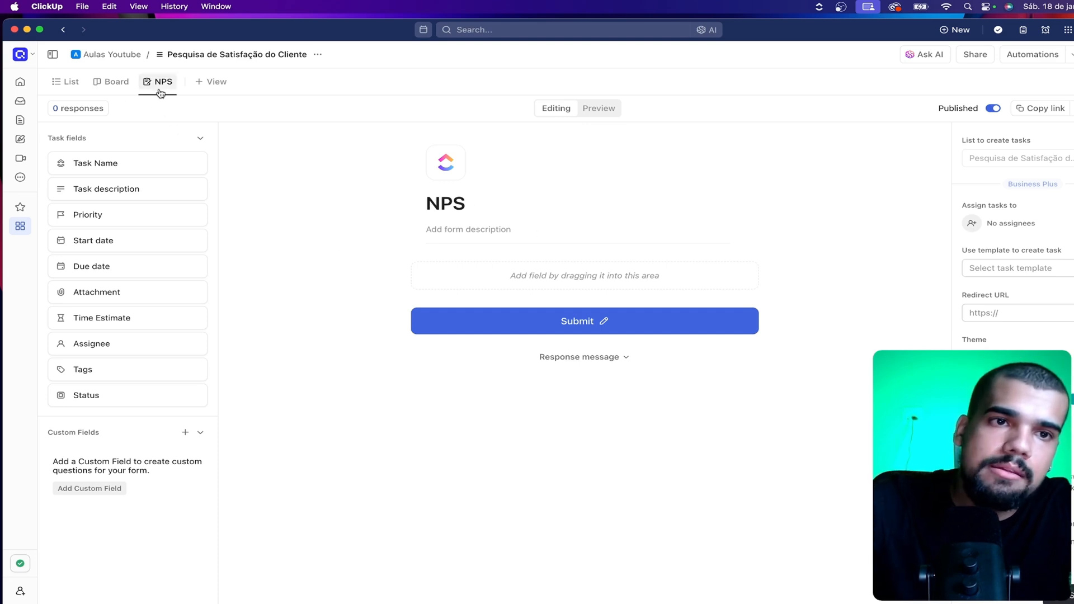
pyautogui.moveTo(160, 82); pyautogui.dragTo(92, 81)
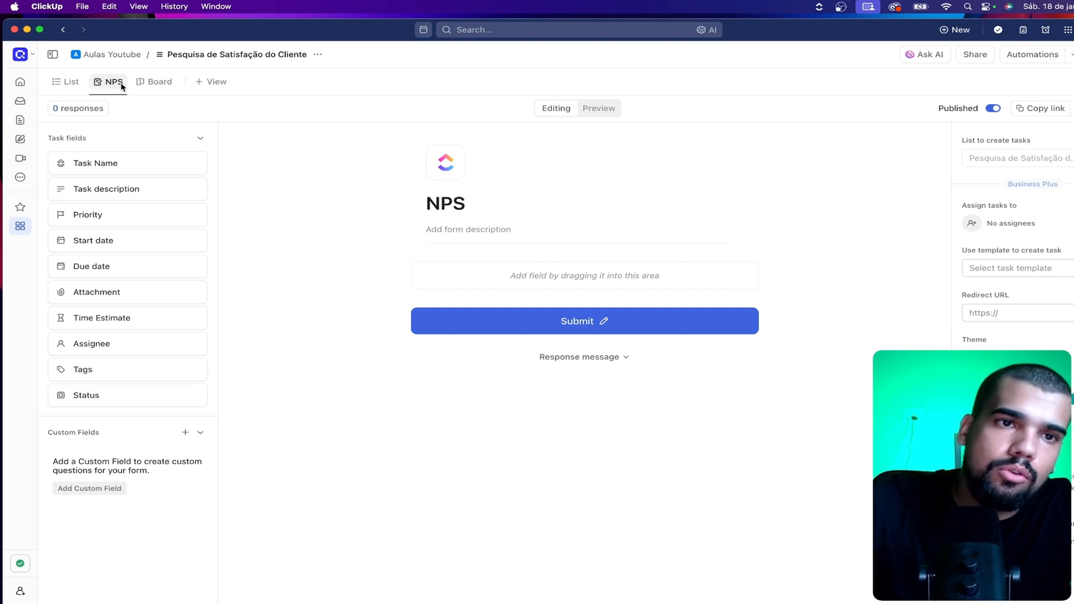
# Rename the List view as "central"
pyautogui.click(73, 81)
pyautogui.click(72, 82)
pyautogui.press('super+r')
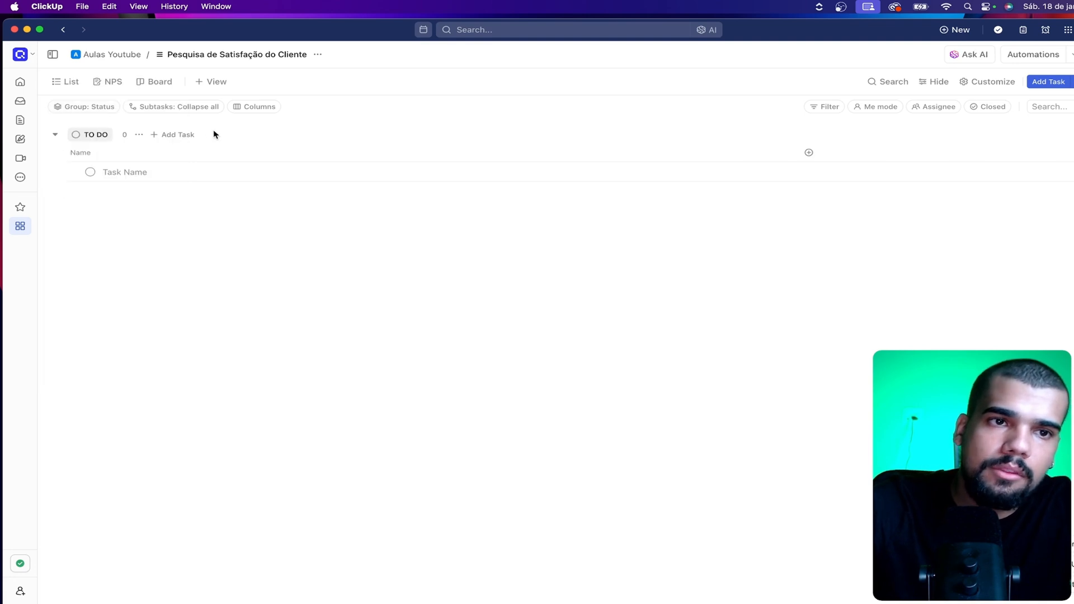
pyautogui.click(60, 80)
pyautogui.click(96, 113)
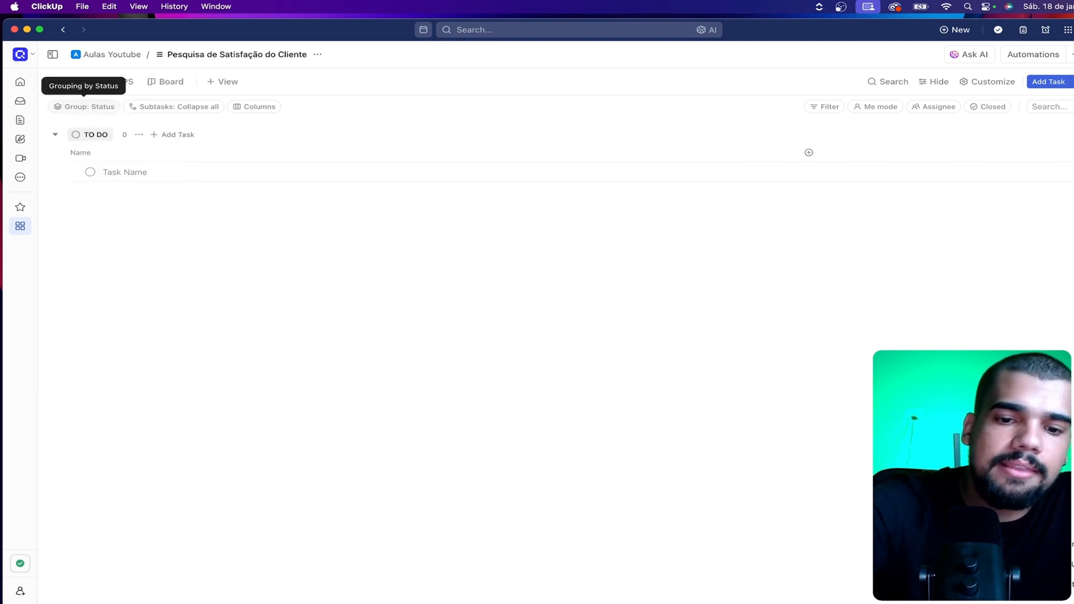
pyautogui.write('central')
pyautogui.press('Return')
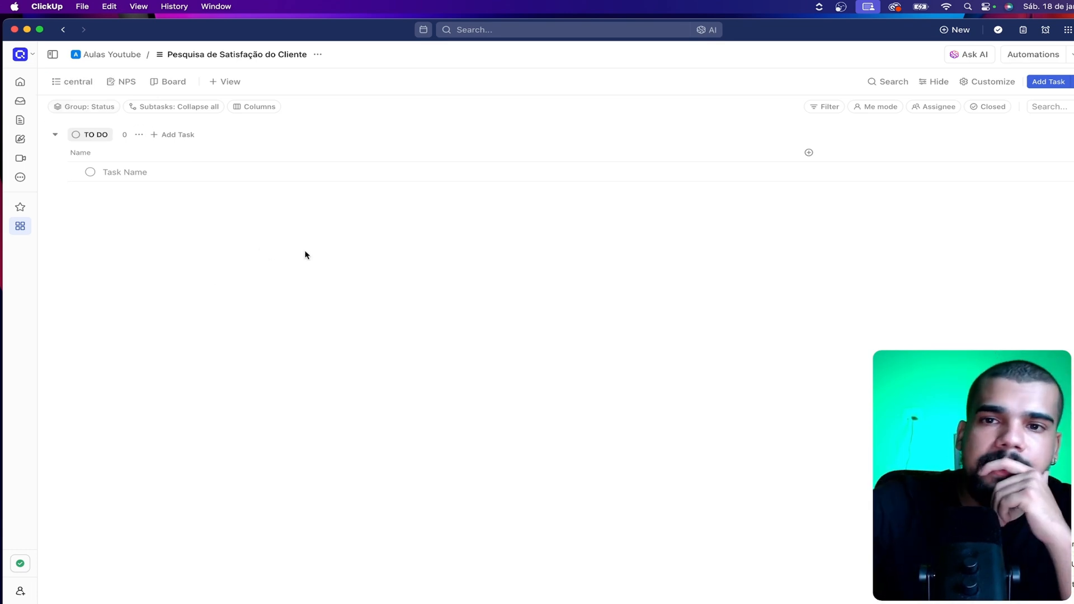
# Open the NPS view and start its form again from scratch
pyautogui.click(133, 89)
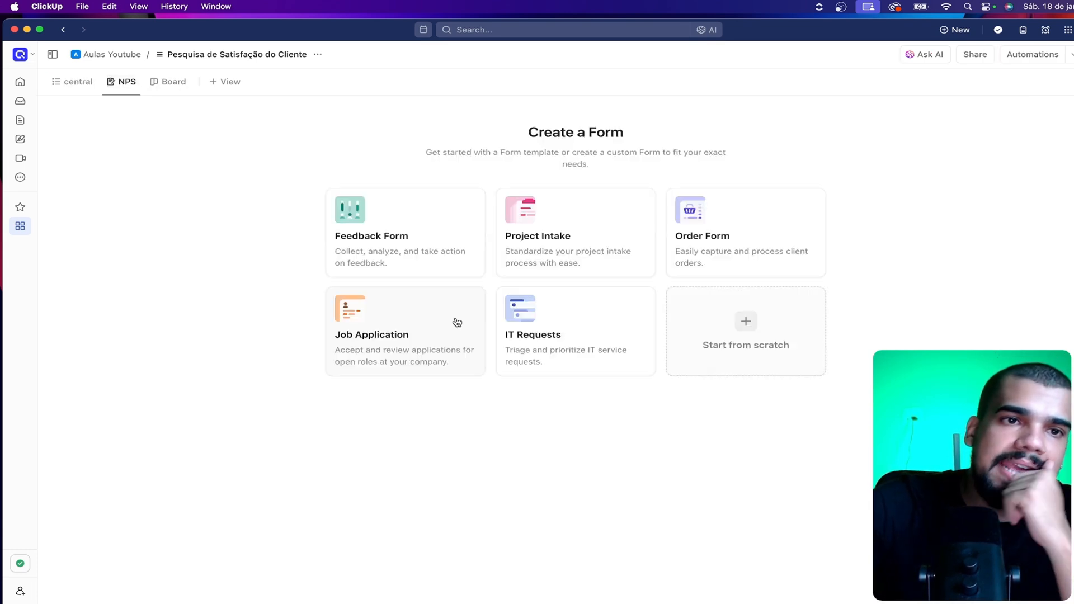
pyautogui.click(716, 308)
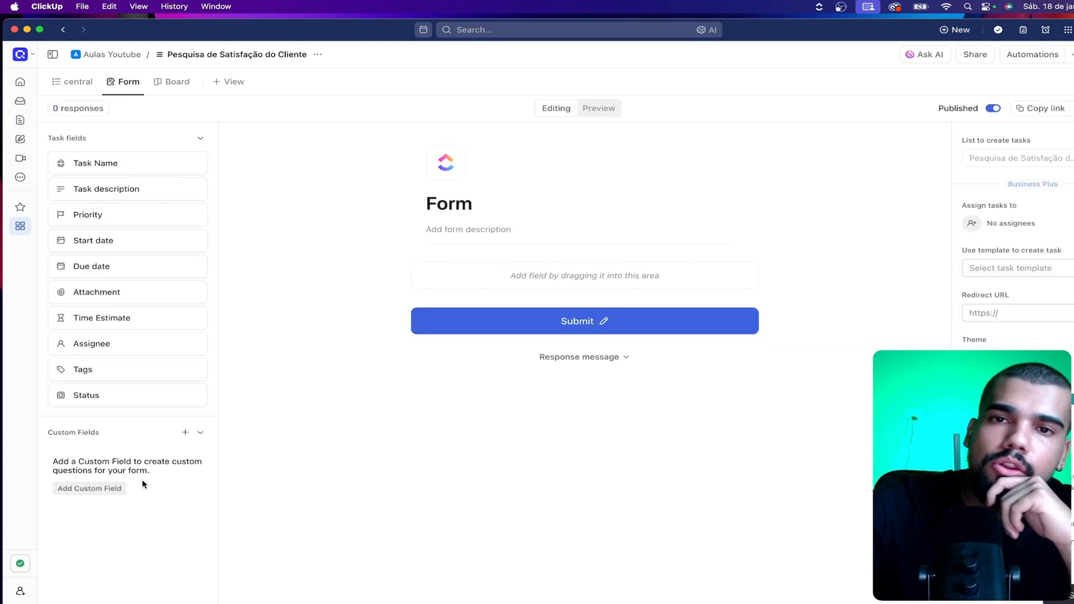
# Move the Assignee column after Priority in the central list view
pyautogui.click(72, 81)
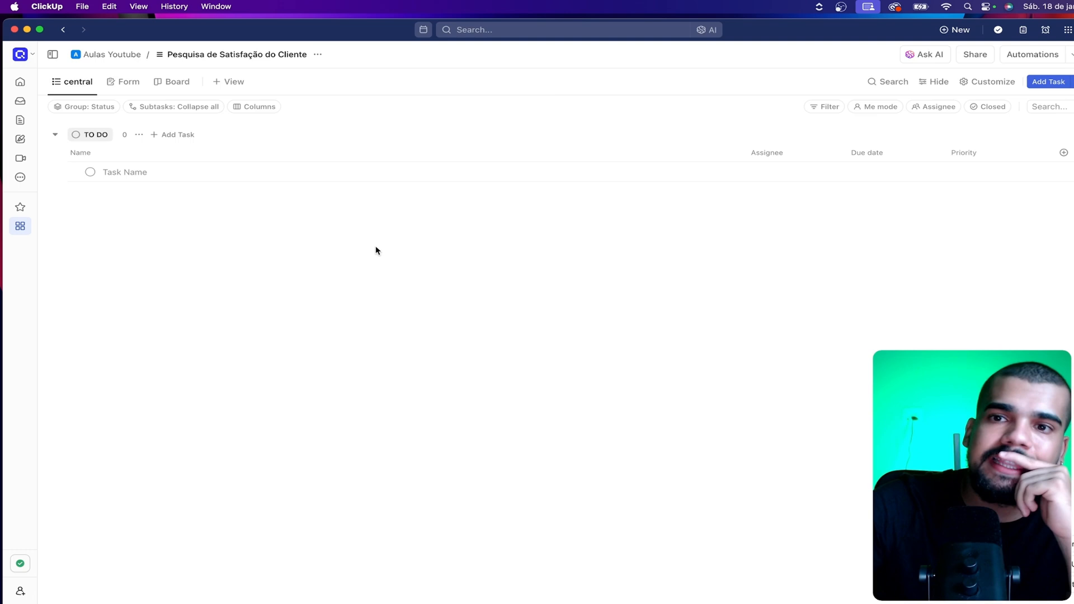
pyautogui.moveTo(767, 152); pyautogui.dragTo(973, 157)
# Add a task with the customer's first name to the TO DO group of the central list view
pyautogui.click(142, 172)
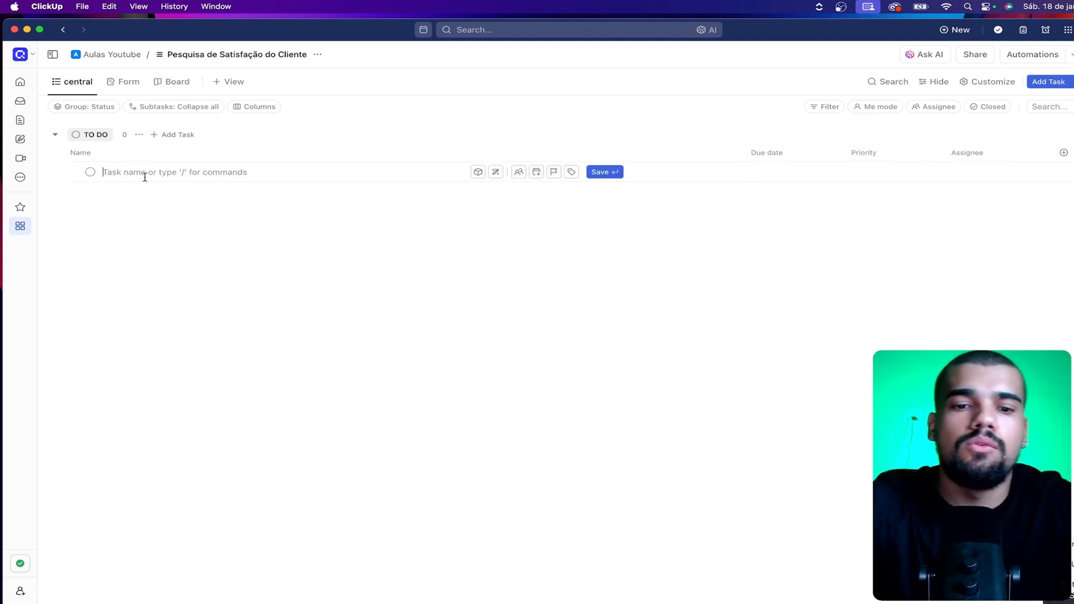
pyautogui.write('Valdir')
pyautogui.press('Return')
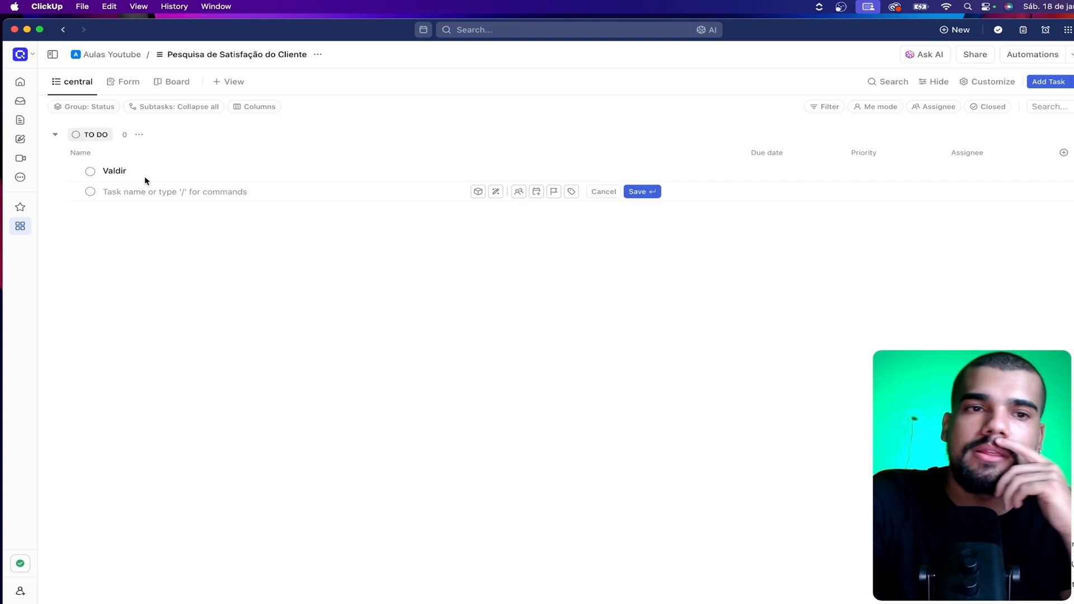
pyautogui.click(847, 267)
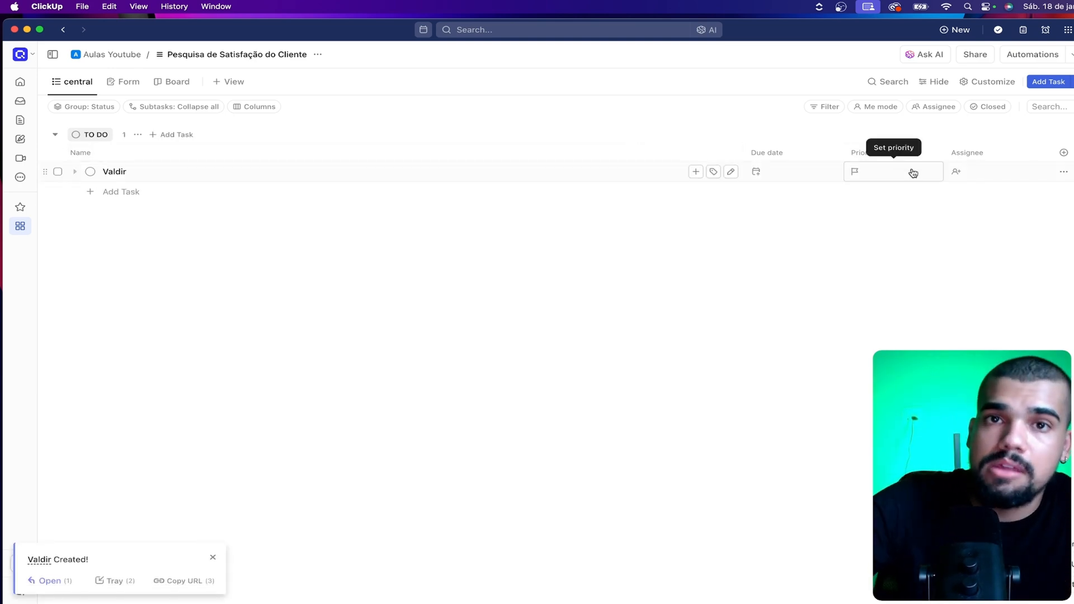
# Hide the Due date and Priority columns in the central list view
pyautogui.click(766, 150)
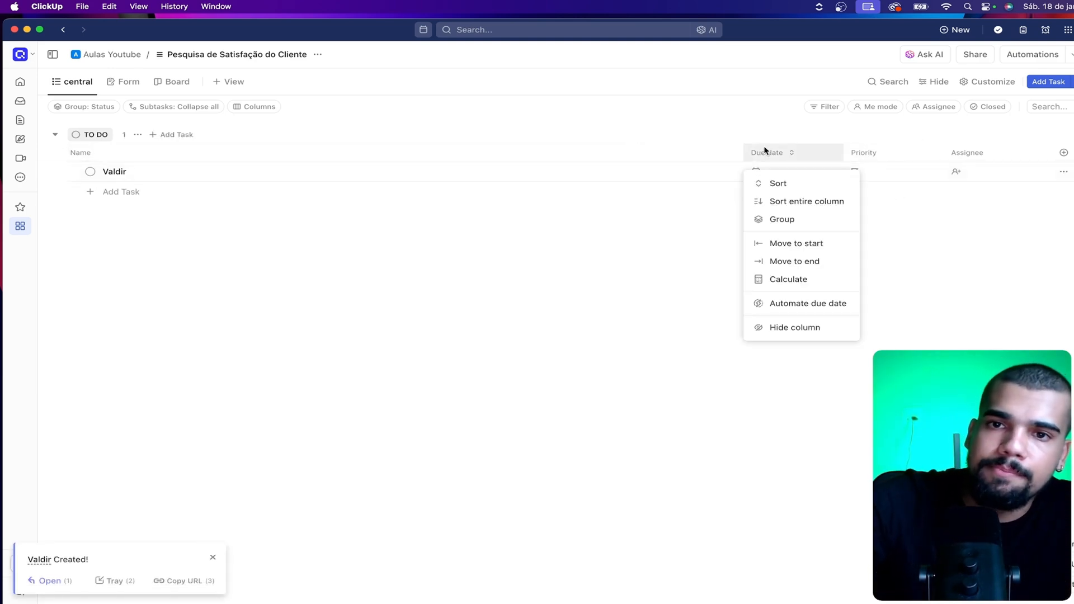
pyautogui.click(807, 330)
pyautogui.click(819, 154)
pyautogui.click(847, 313)
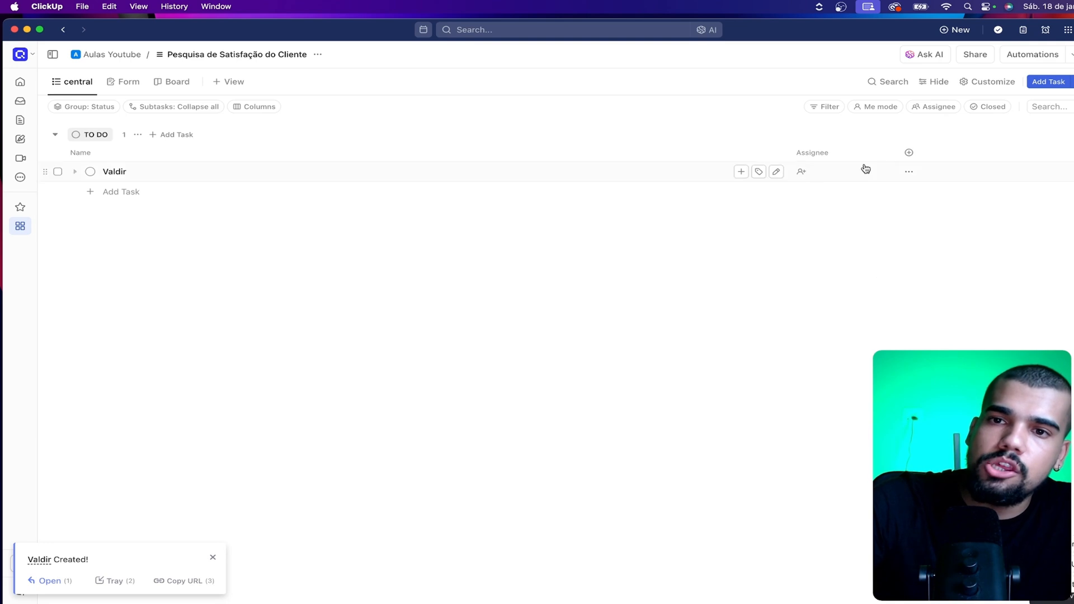
# Assign the customer's task in the TO DO group to yourself
pyautogui.click(805, 173)
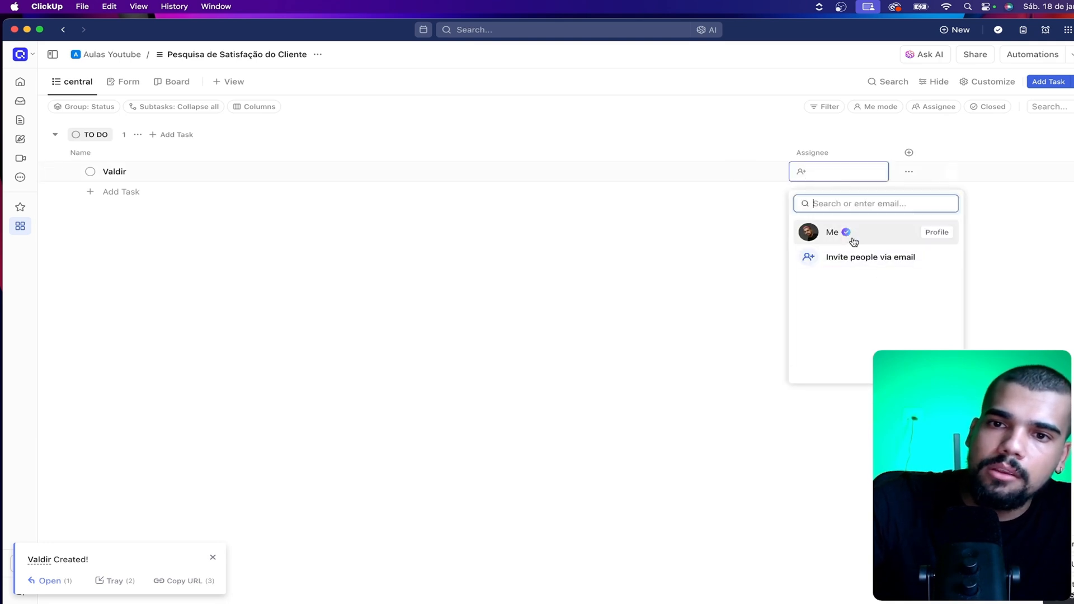
pyautogui.click(814, 235)
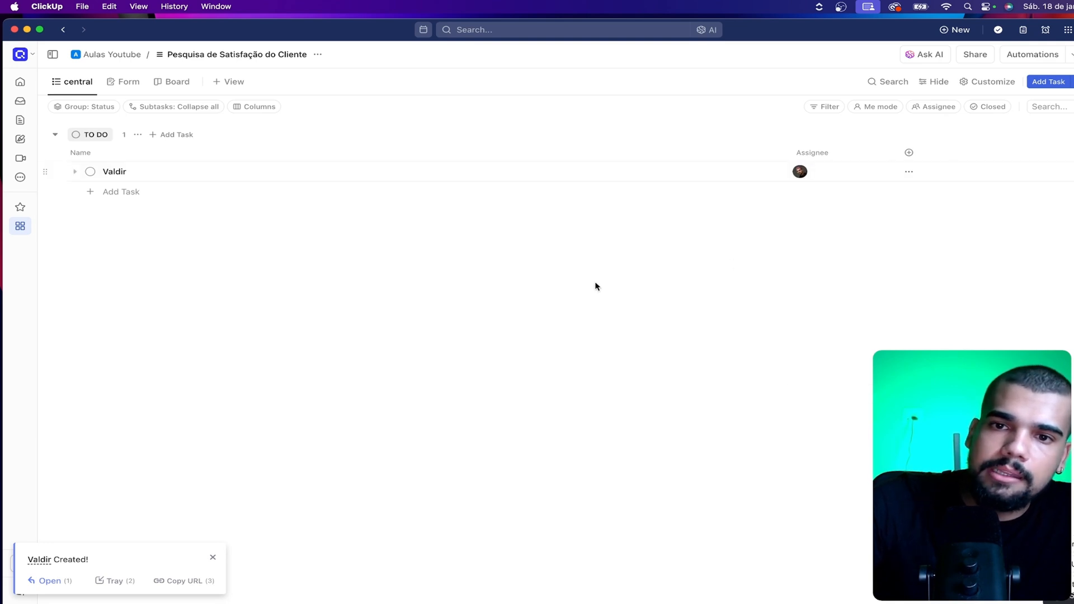
pyautogui.click(908, 153)
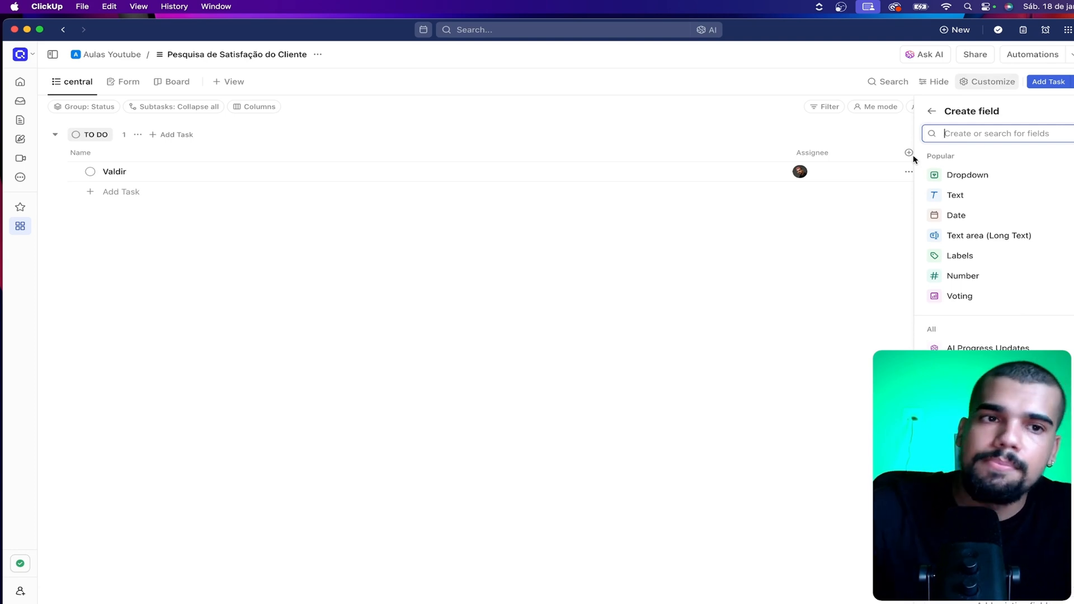
pyautogui.click(672, 279)
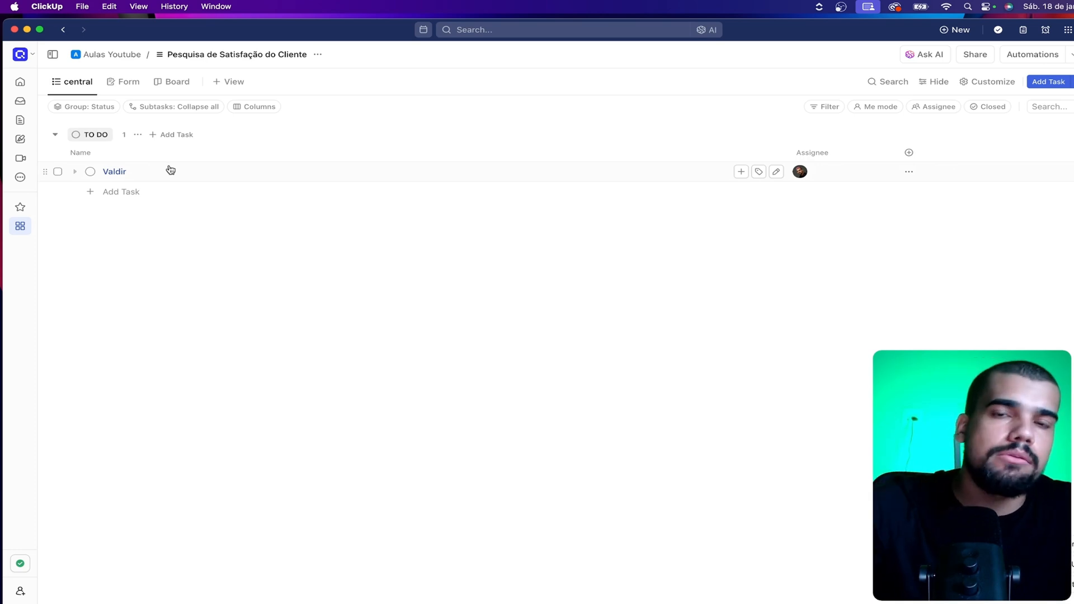
# Search the field types and start a new custom field of type Phone for the list
pyautogui.click(910, 154)
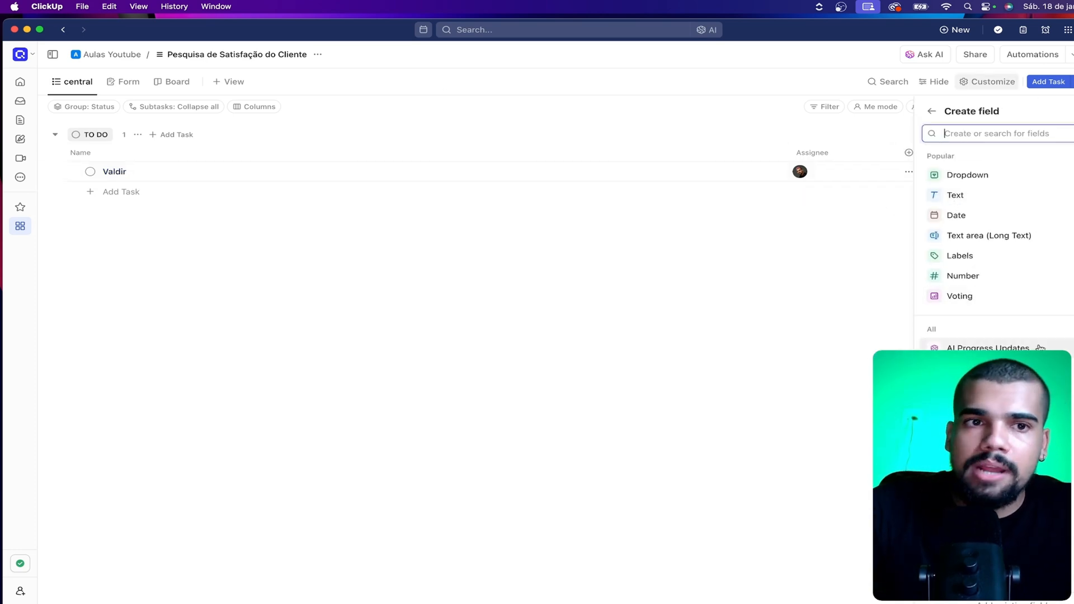
pyautogui.scroll(-3, 996, 235)
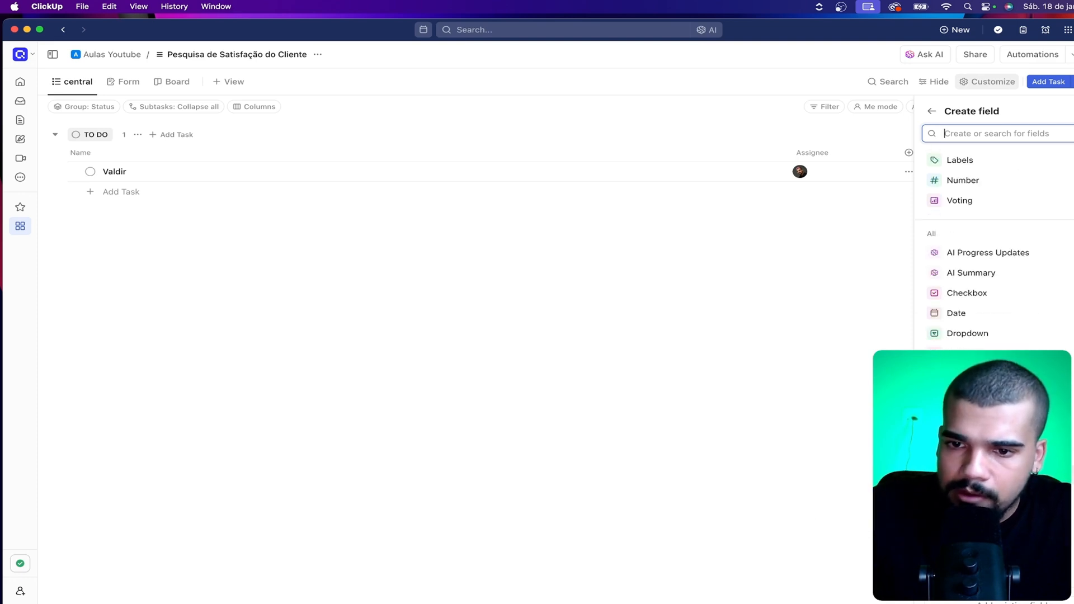
pyautogui.scroll(-6, 1014, 215)
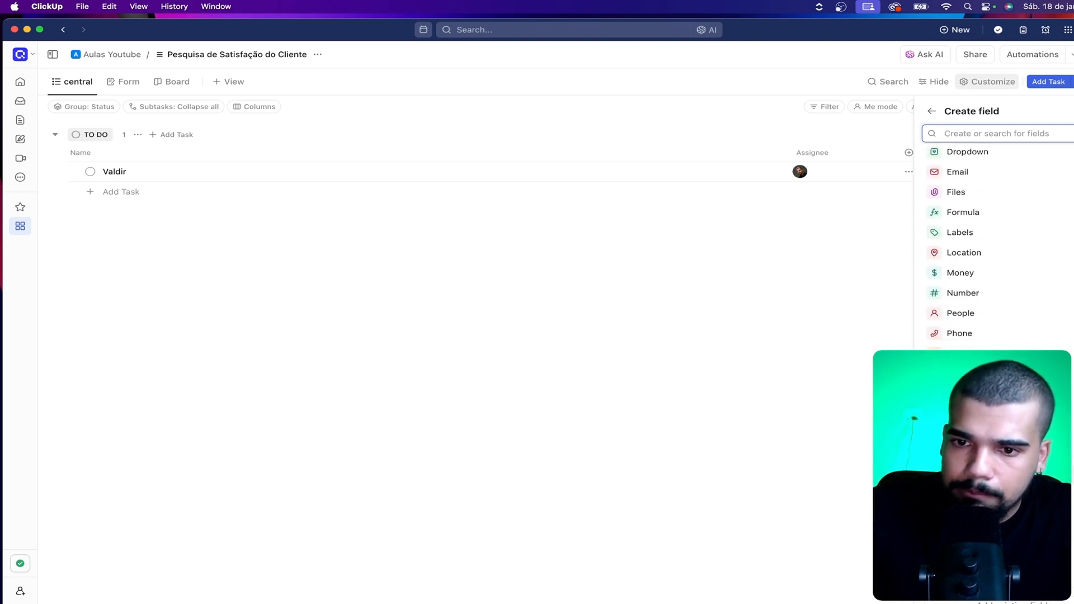
pyautogui.write('te')
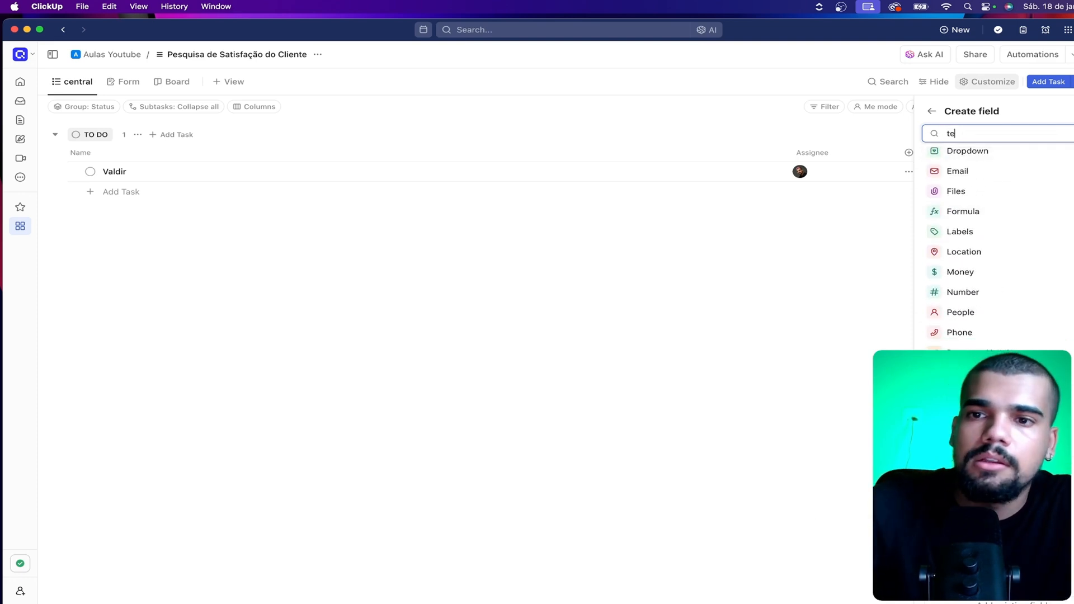
pyautogui.moveTo(940, 136); pyautogui.dragTo(920, 138)
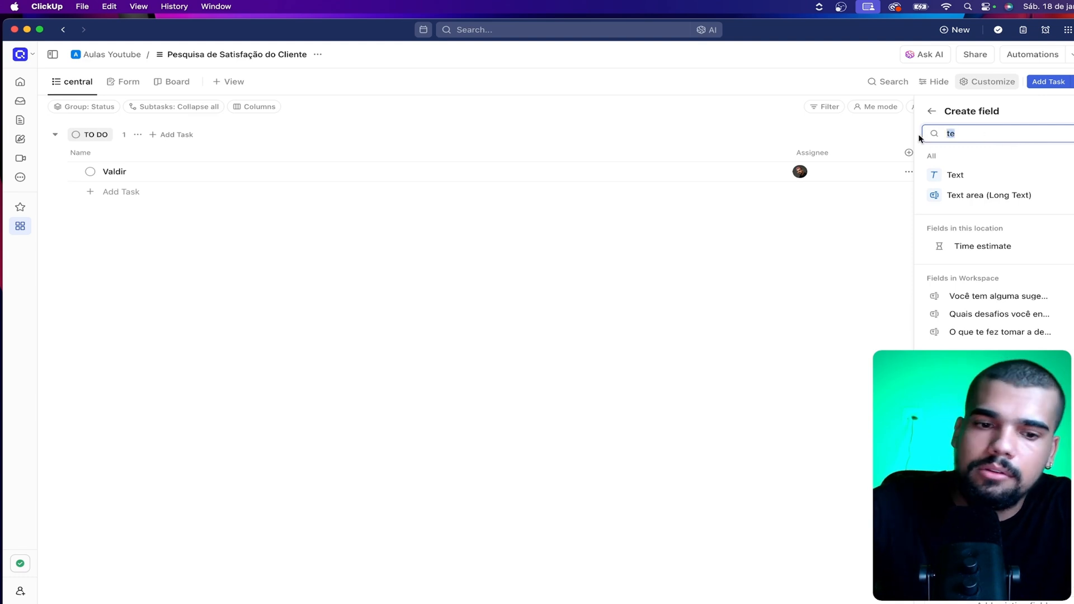
pyautogui.write('cel')
pyautogui.click(962, 173)
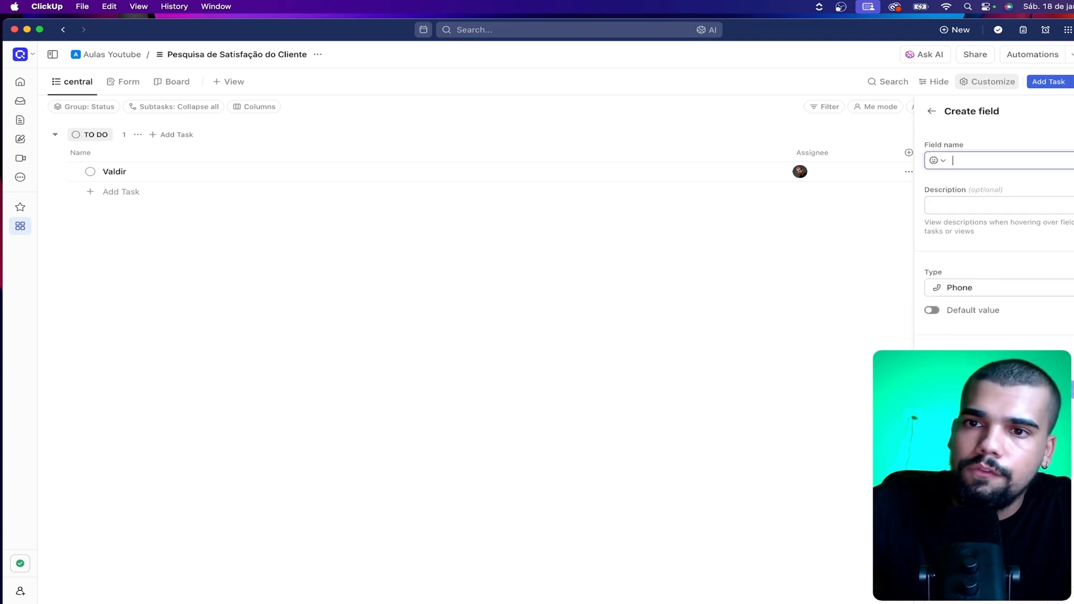
# Create the Phone field under the name "WhastApp NPS" and place its column before Assignee
pyautogui.write('WhastApp')
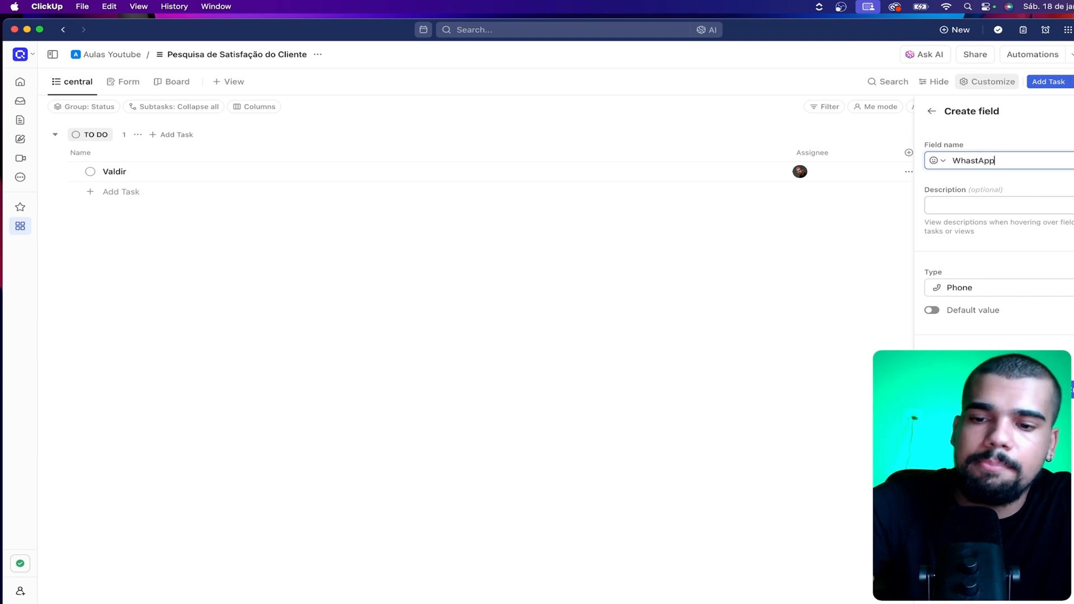
pyautogui.press('Return')
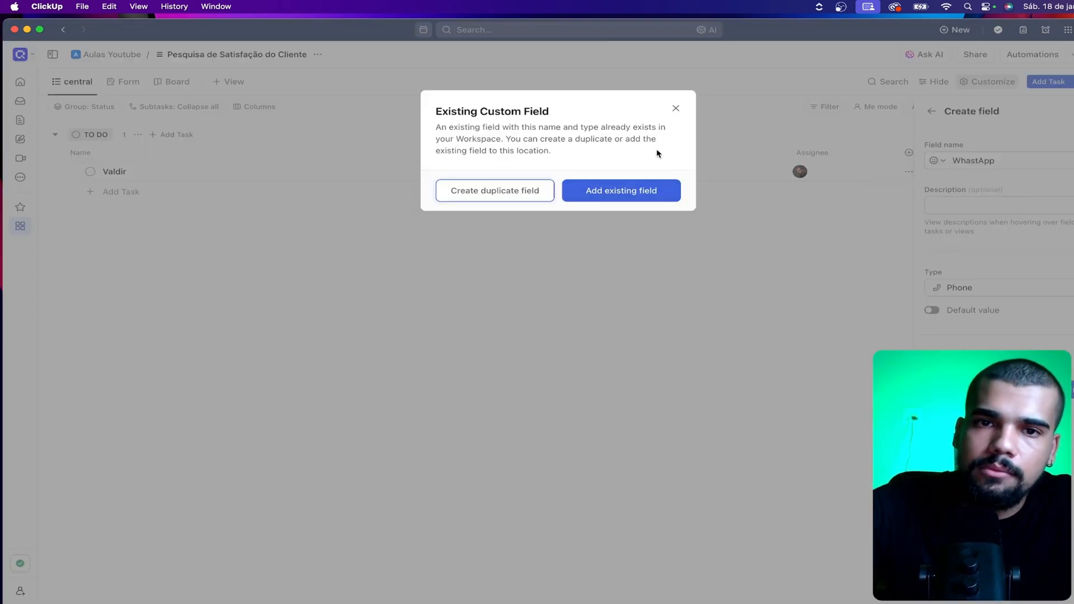
pyautogui.click(676, 109)
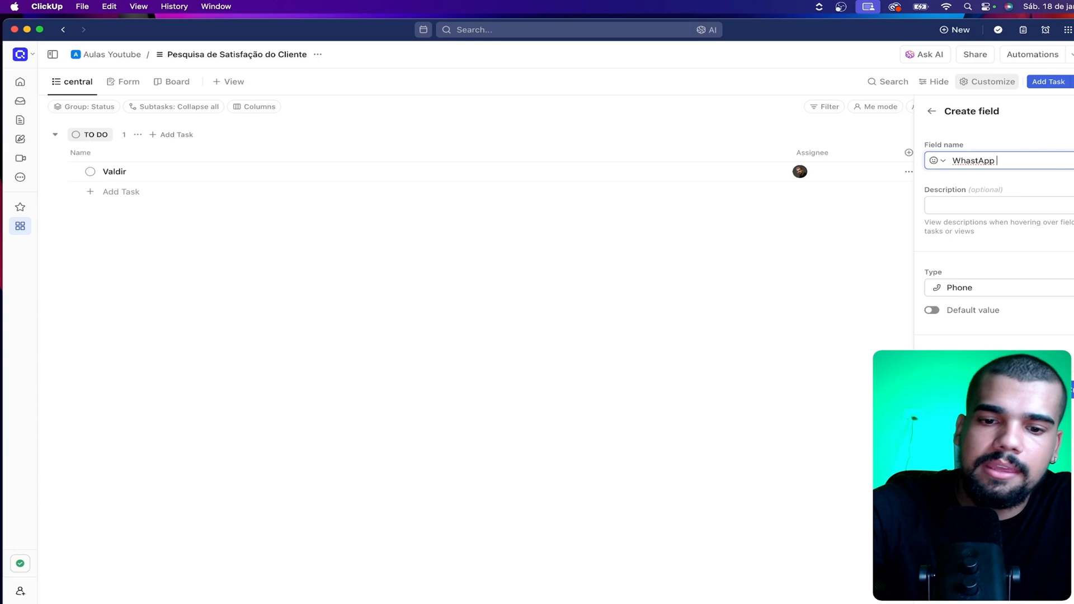
pyautogui.write('NPS')
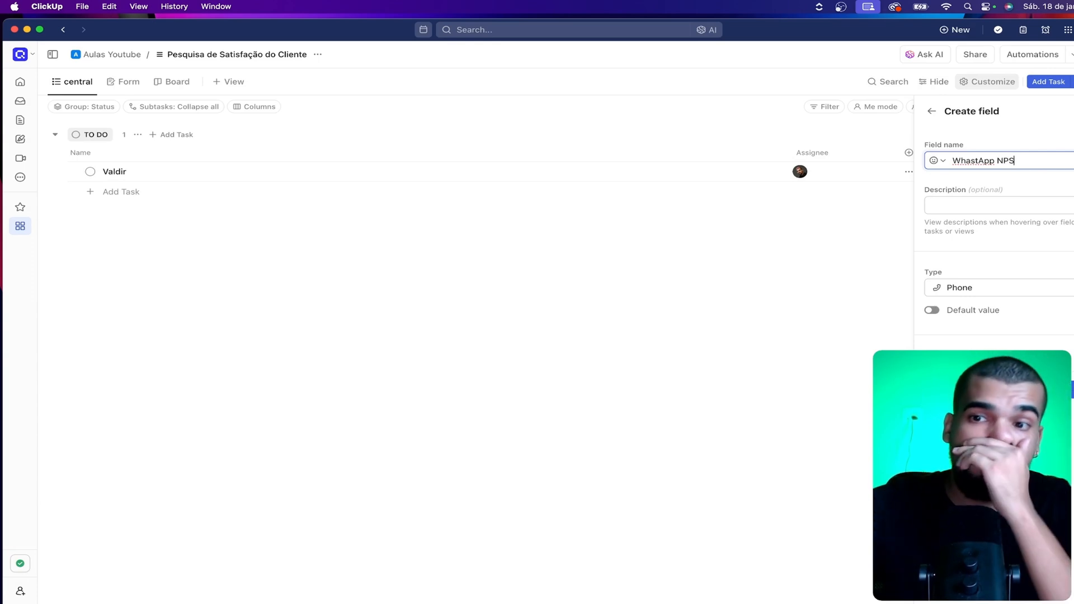
pyautogui.press('Return')
pyautogui.moveTo(908, 153); pyautogui.dragTo(808, 150)
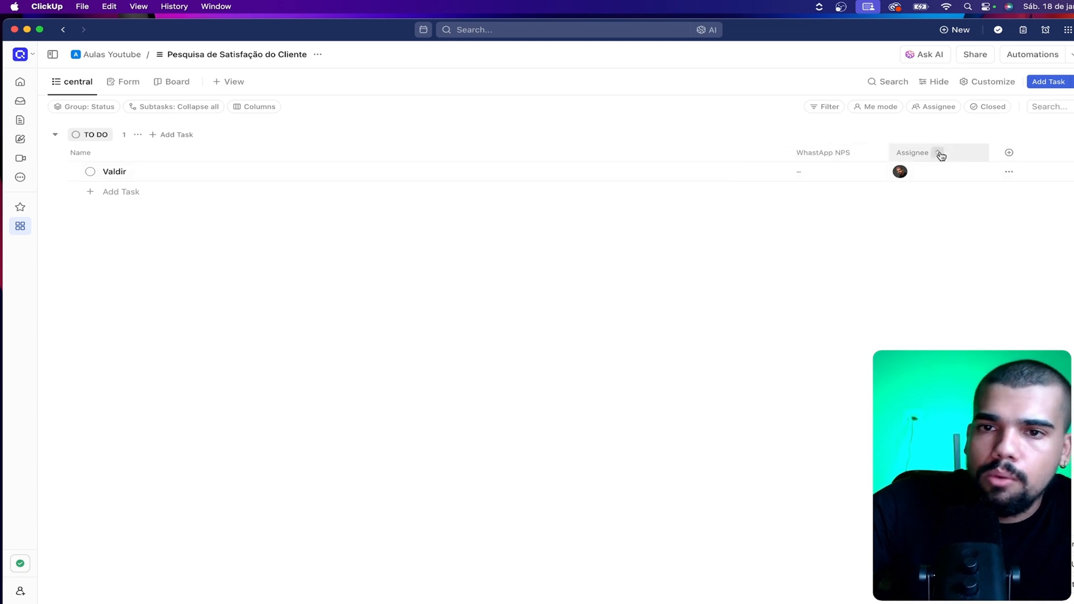
# Create a custom field of type Email named "Email NPS" and place its column before Assignee
pyautogui.click(1008, 152)
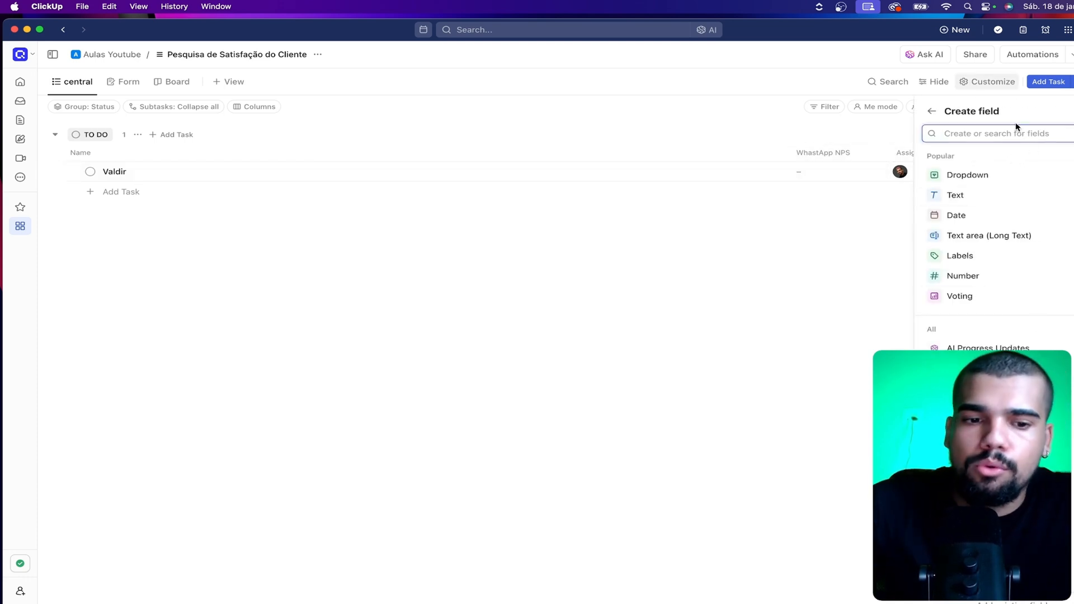
pyautogui.write('emai')
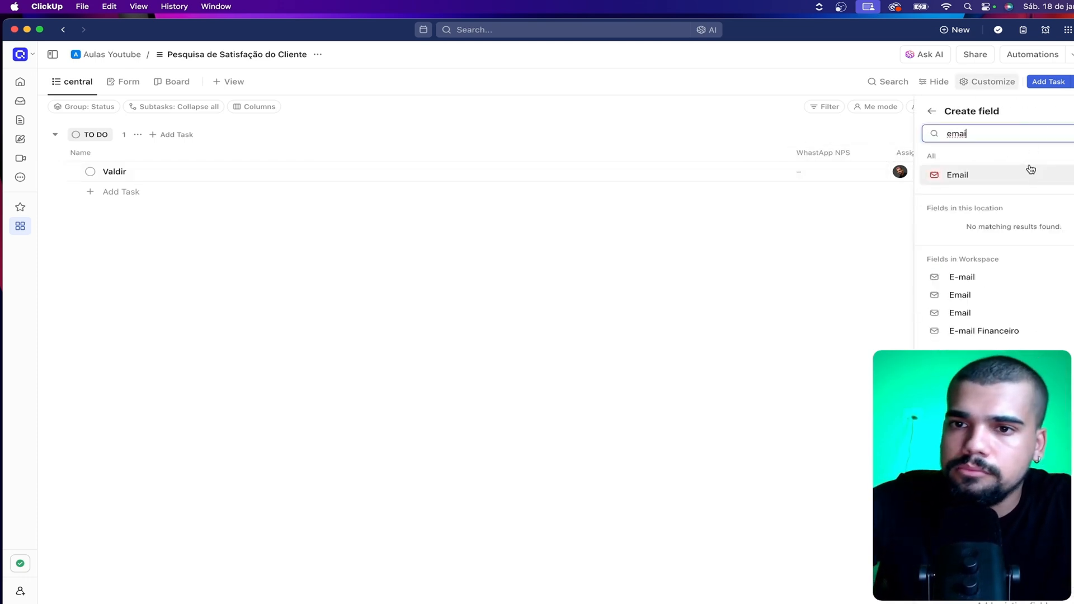
pyautogui.click(1030, 169)
pyautogui.write('Em')
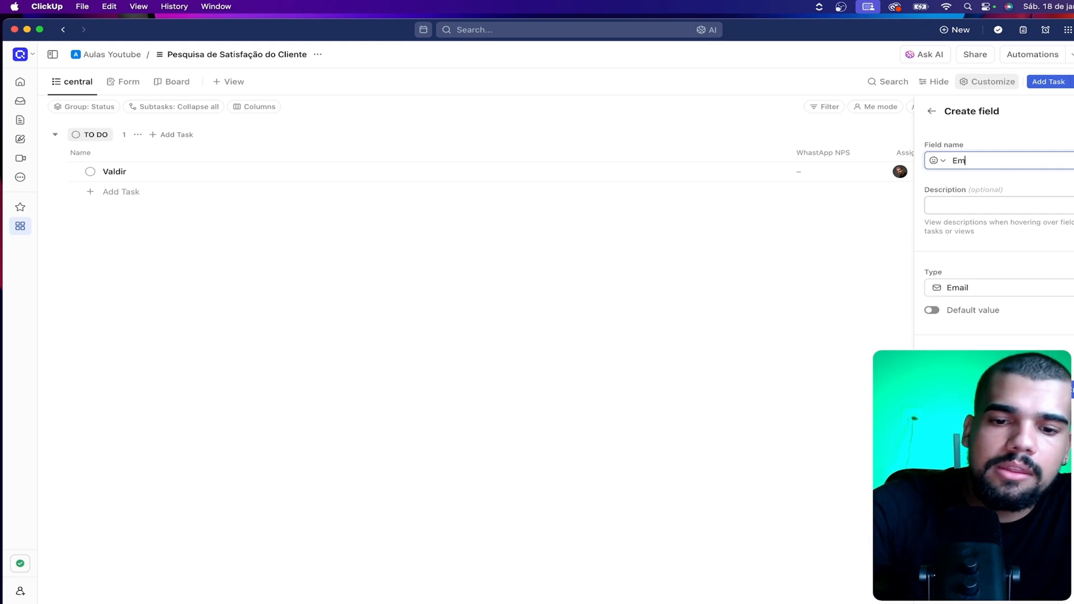
pyautogui.write('ail NPS')
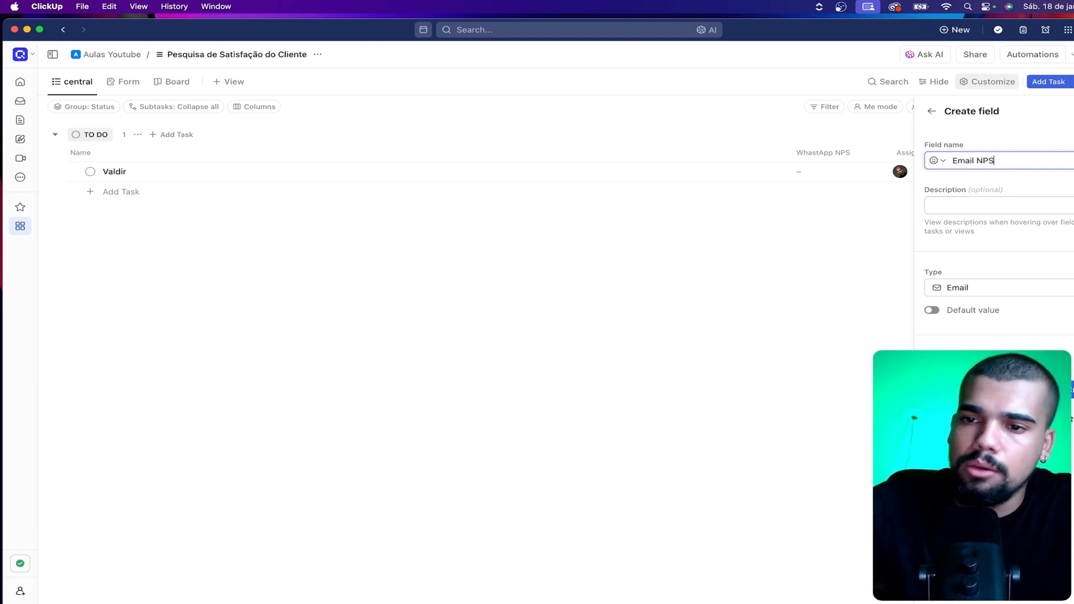
pyautogui.click(1072, 390)
pyautogui.moveTo(969, 153); pyautogui.dragTo(867, 156)
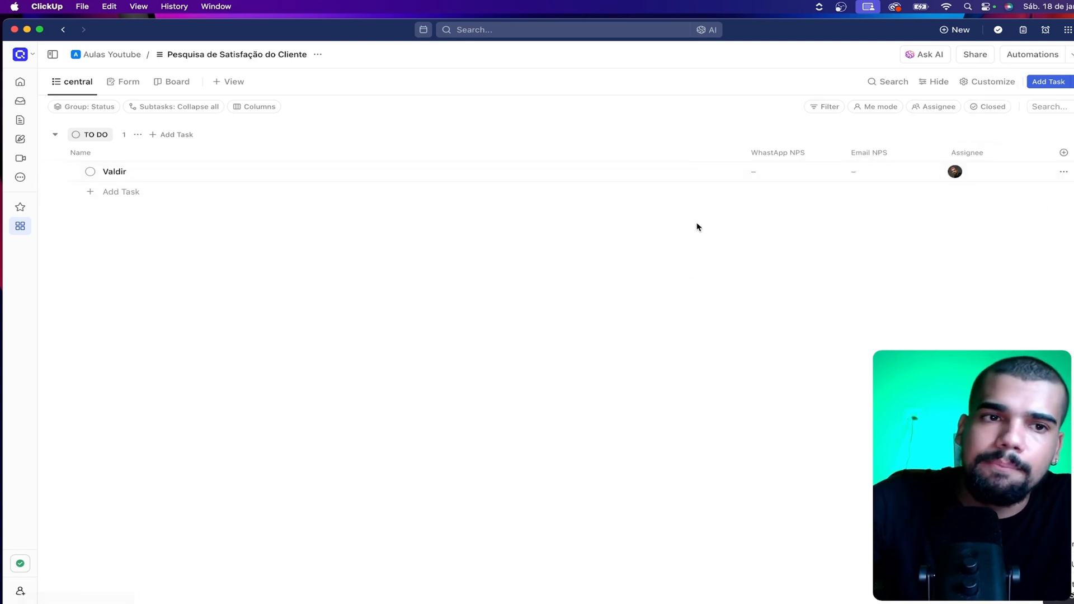
# Narrow the Name column and start a new custom field of type Rating
pyautogui.moveTo(745, 152); pyautogui.dragTo(244, 320)
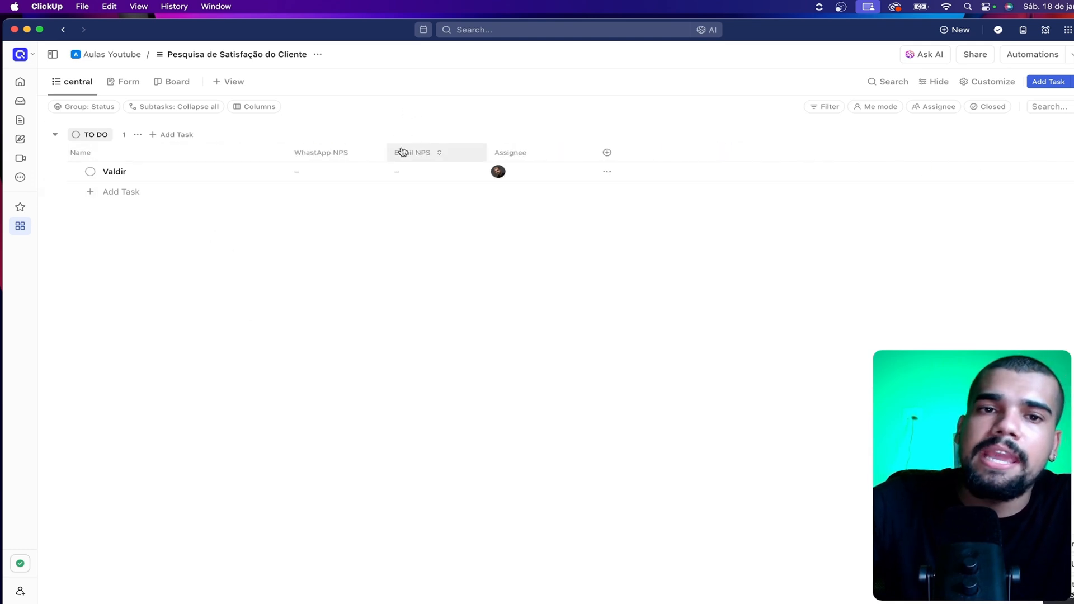
pyautogui.click(617, 155)
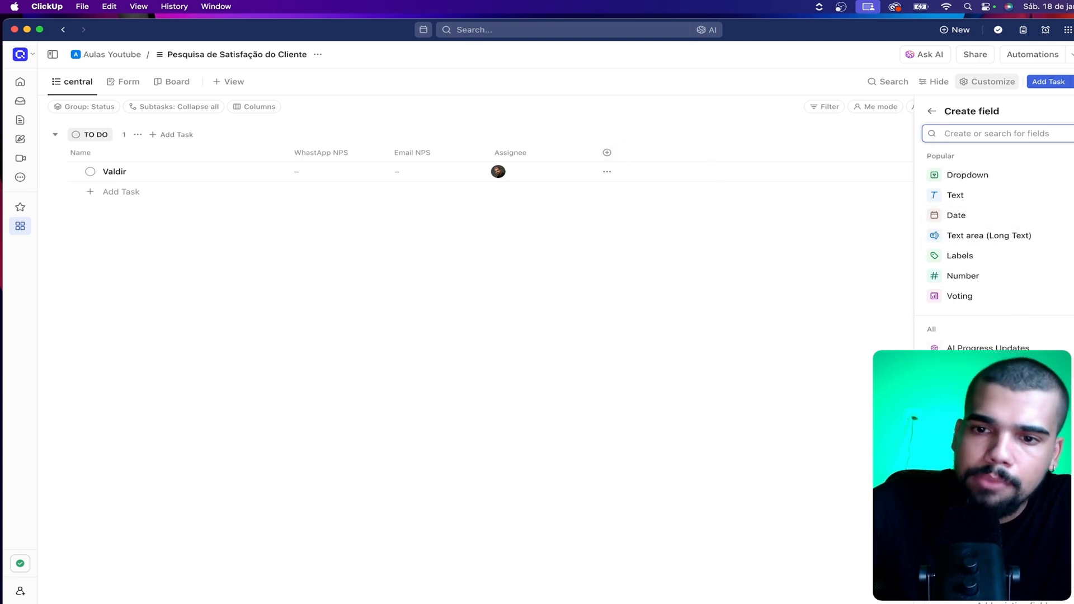
pyautogui.scroll(-4, 1055, 238)
pyautogui.scroll(-6, 995, 240)
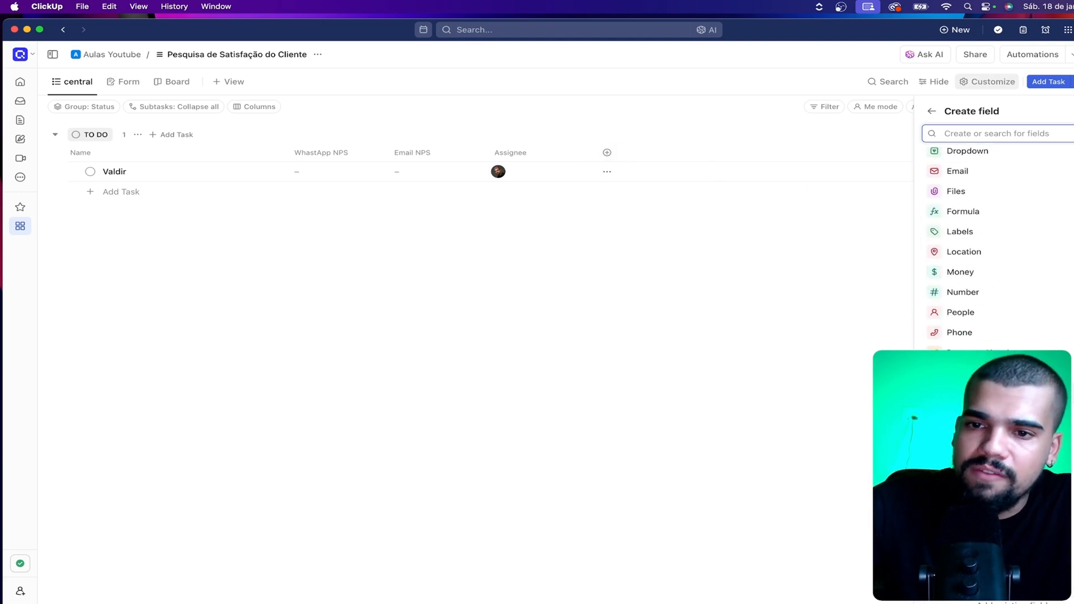
pyautogui.click(995, 393)
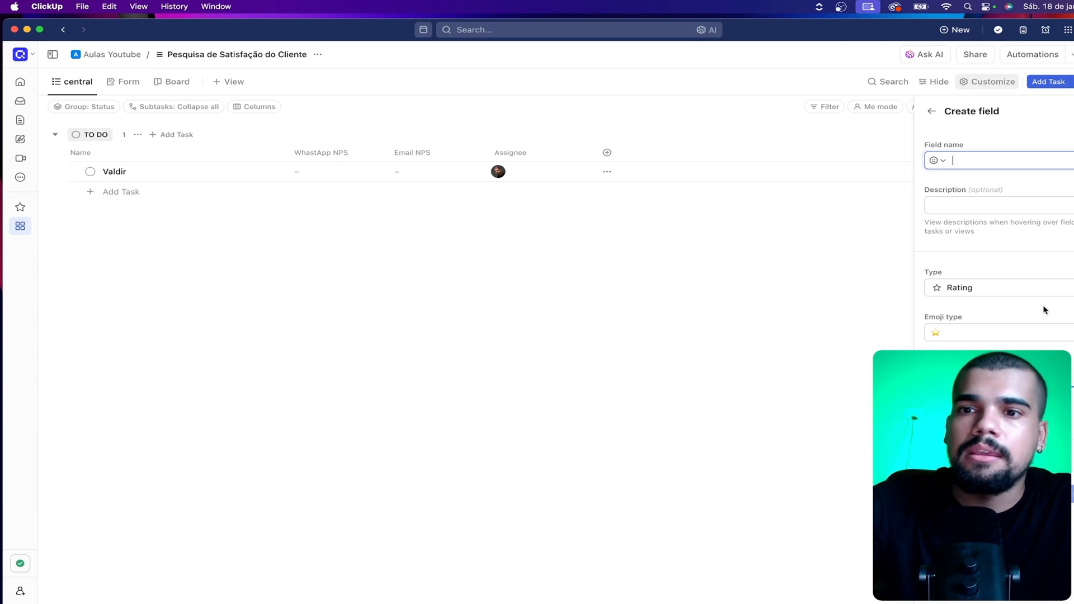
pyautogui.click(1029, 290)
pyautogui.click(1029, 290)
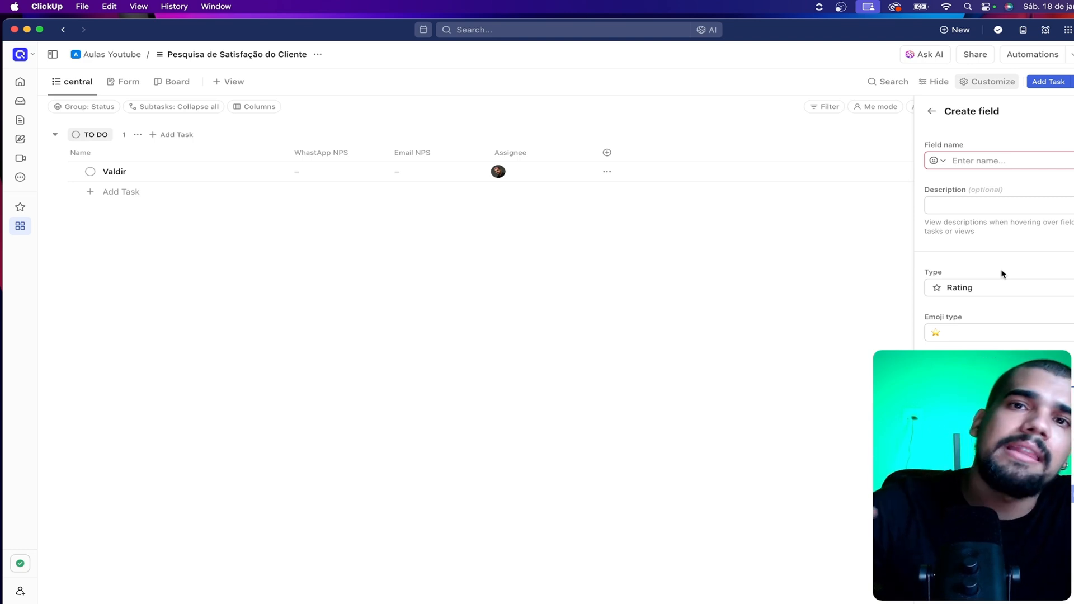
# Create the Rating field under the name "Qual Nota você da para nosso serviço:" and place its column, widened to the full title, before Assignee
pyautogui.click(1001, 159)
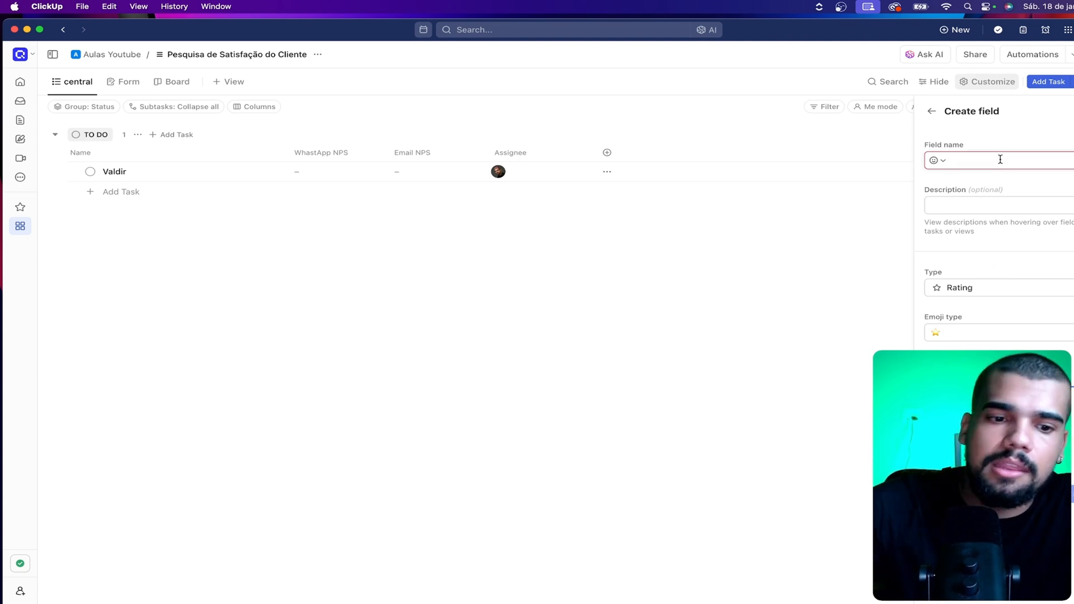
pyautogui.write('Qual Nota voc')
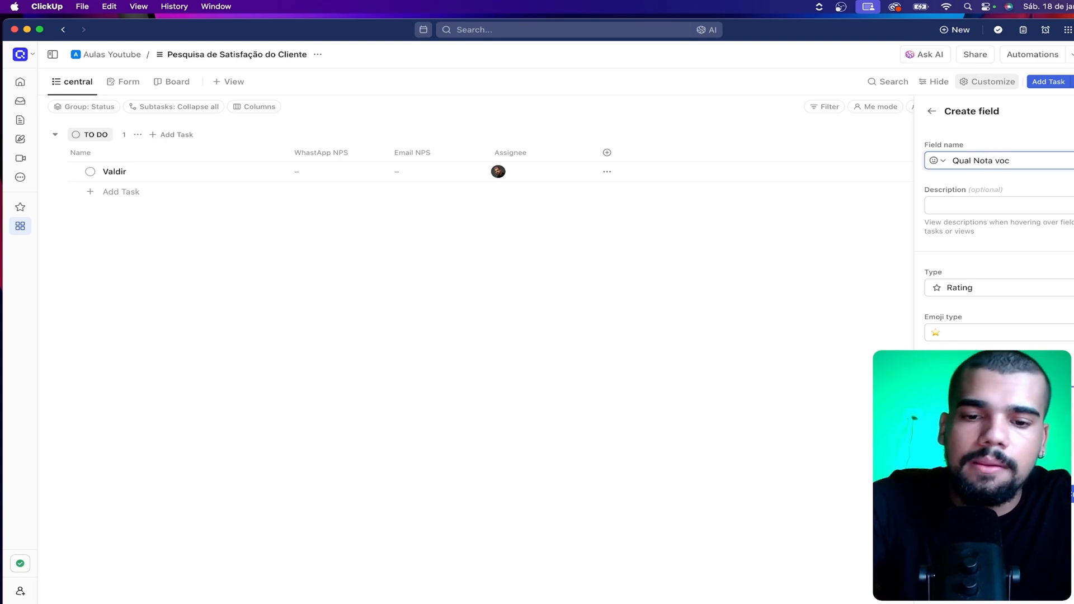
pyautogui.write('ê ')
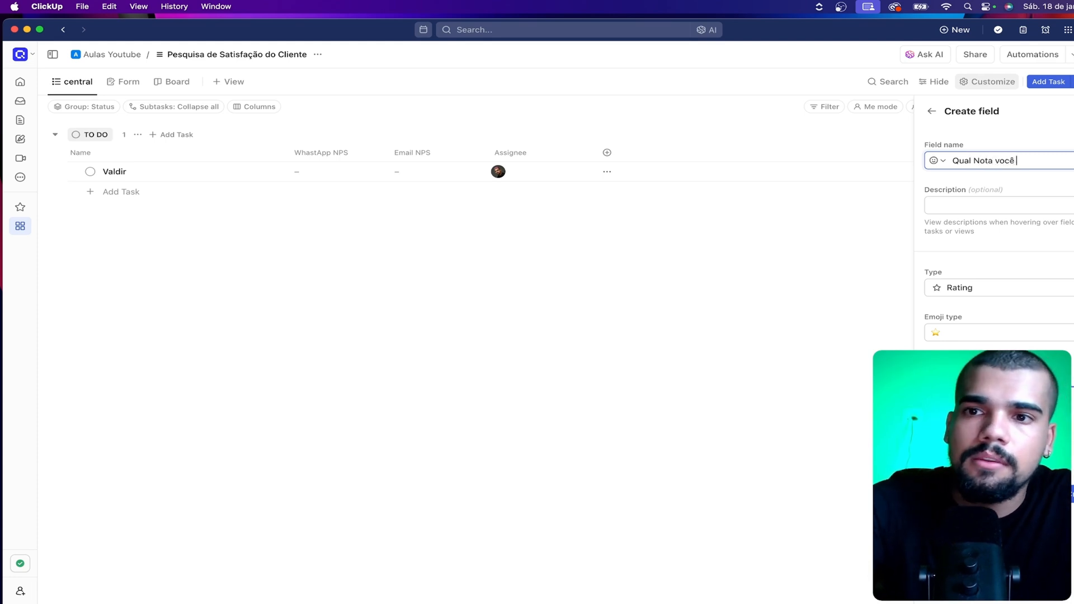
pyautogui.write('da para nosso')
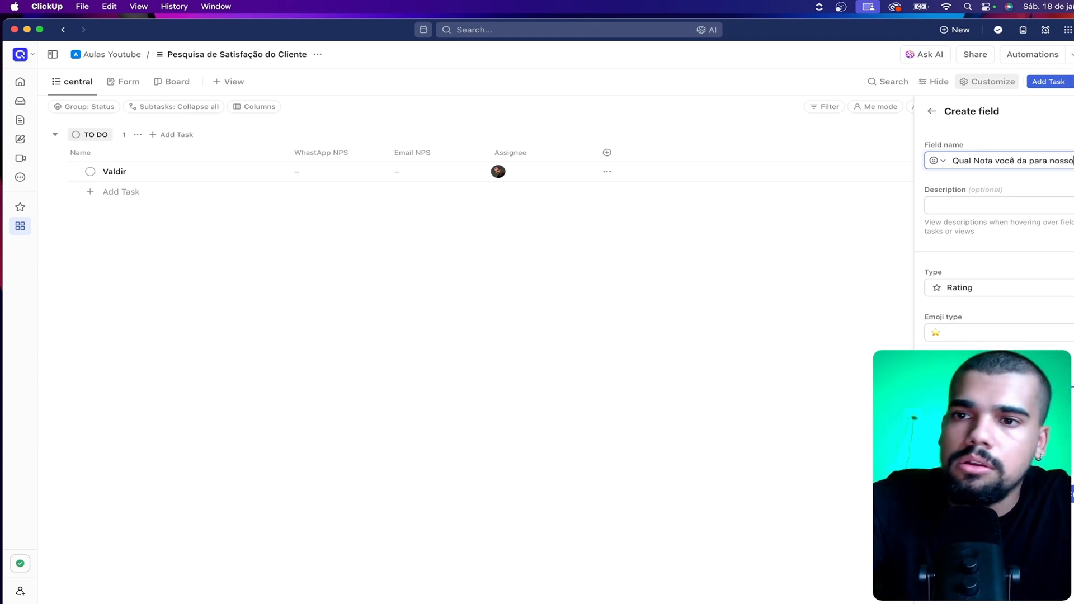
pyautogui.write(' serv')
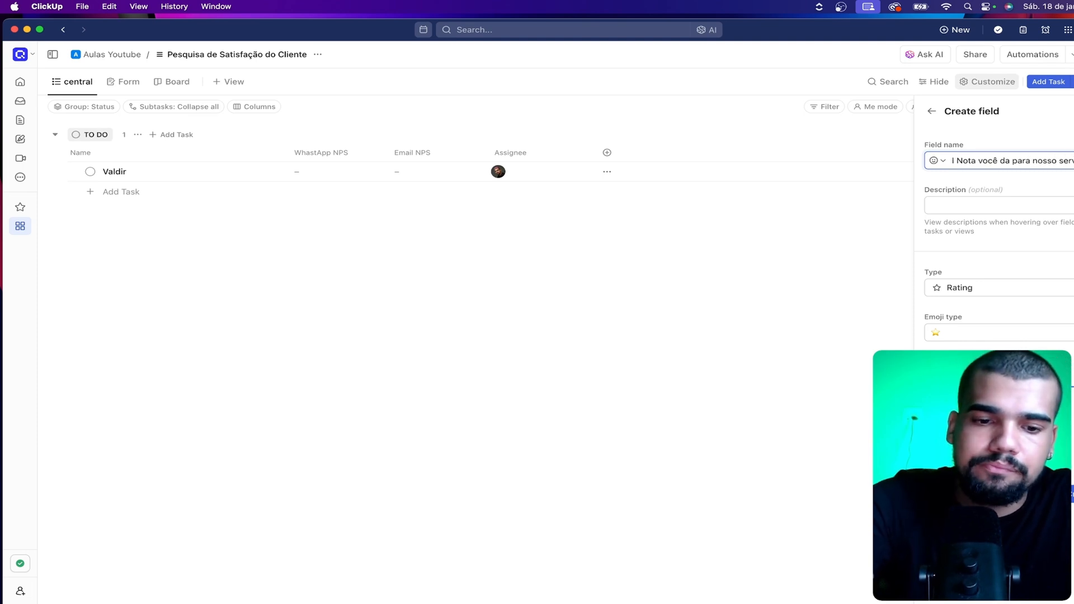
pyautogui.write('iç')
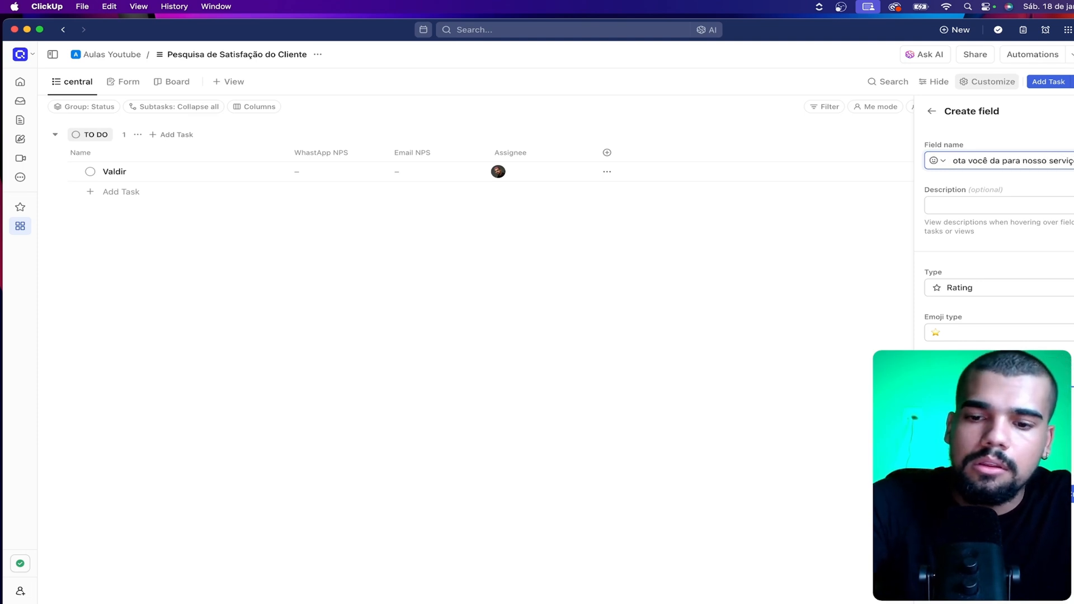
pyautogui.write('o')
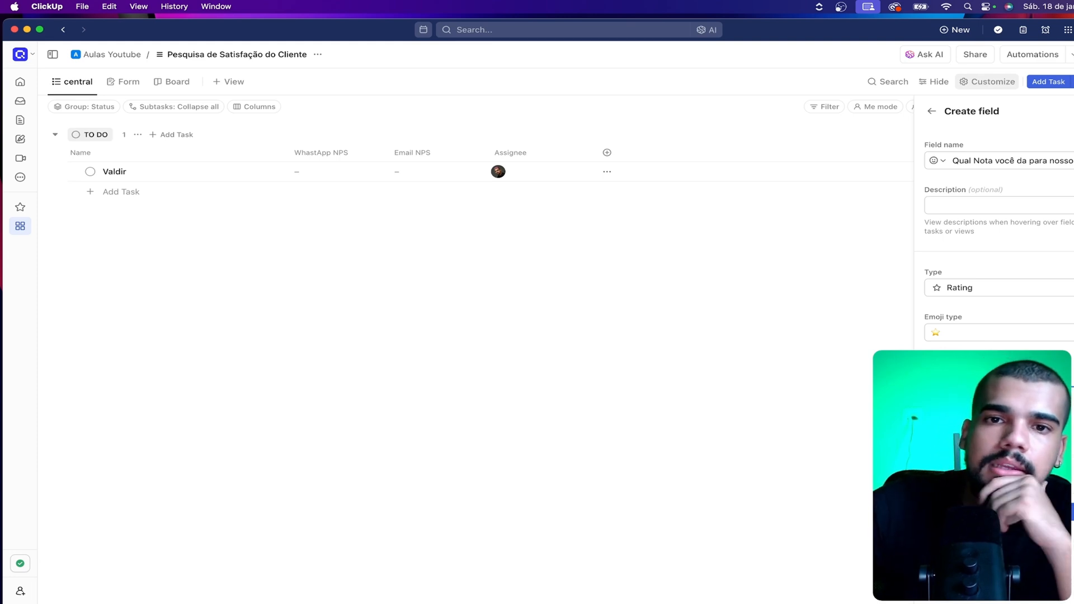
pyautogui.click(1072, 512)
pyautogui.moveTo(619, 152); pyautogui.dragTo(679, 152)
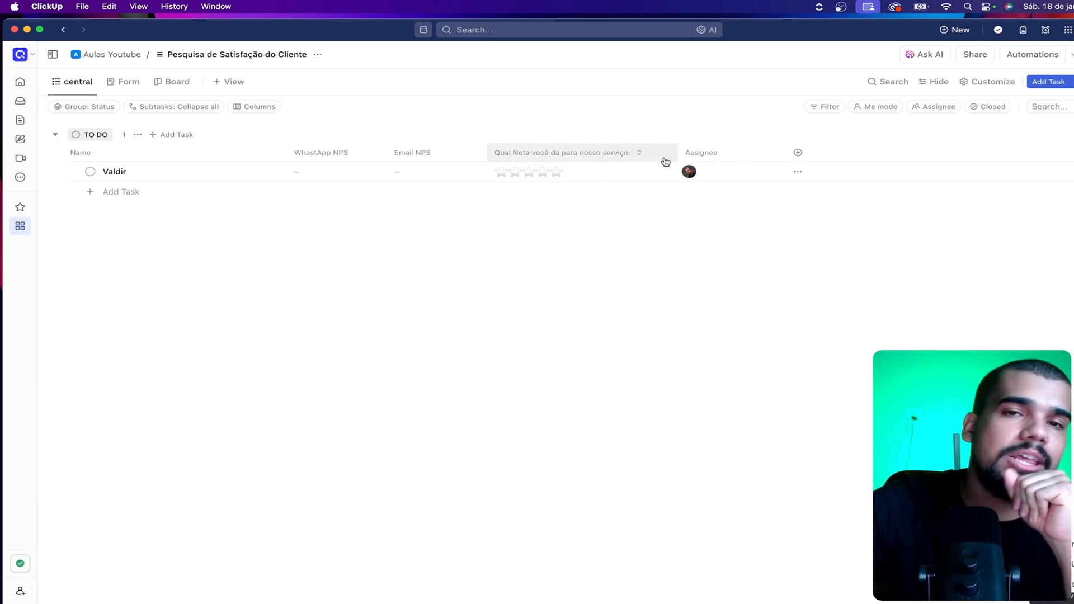
# Start a new custom field of type Dropdown and name it "Você indicaria nosso serviço?"
pyautogui.click(798, 152)
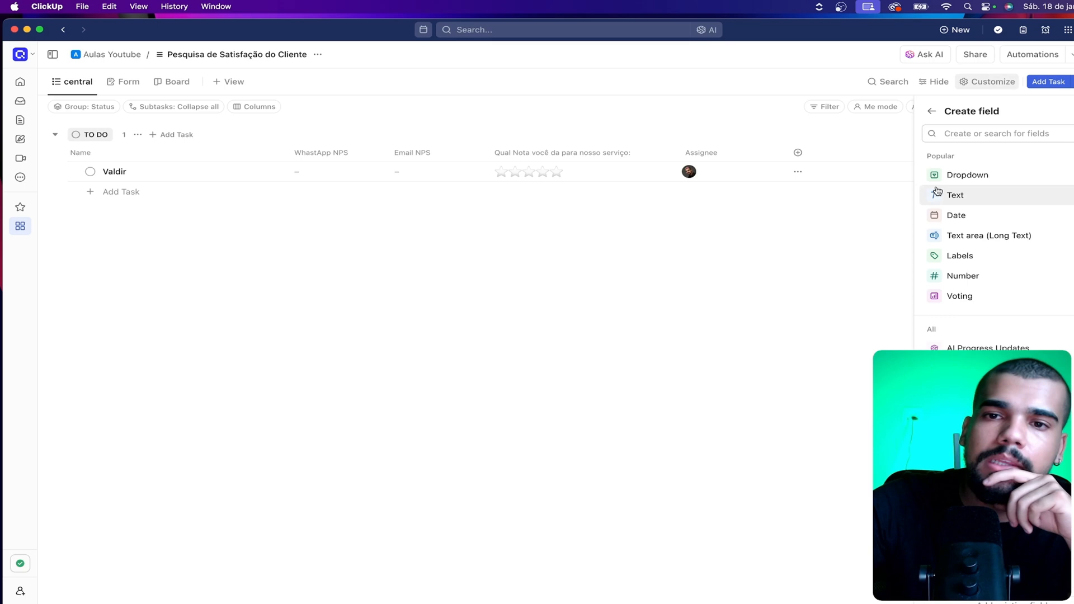
pyautogui.moveTo(999, 293)
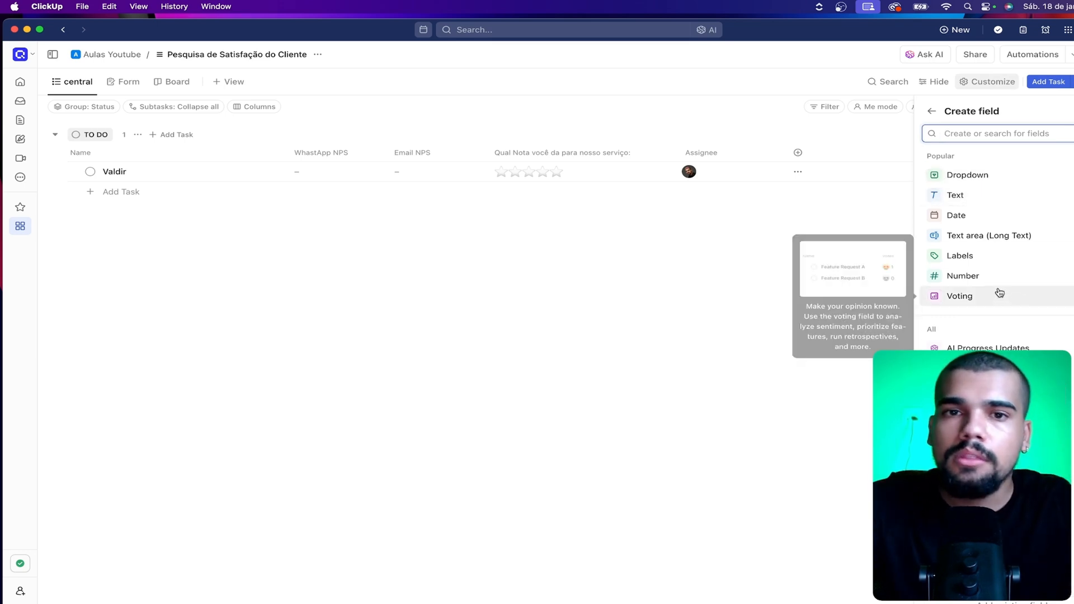
pyautogui.click(976, 175)
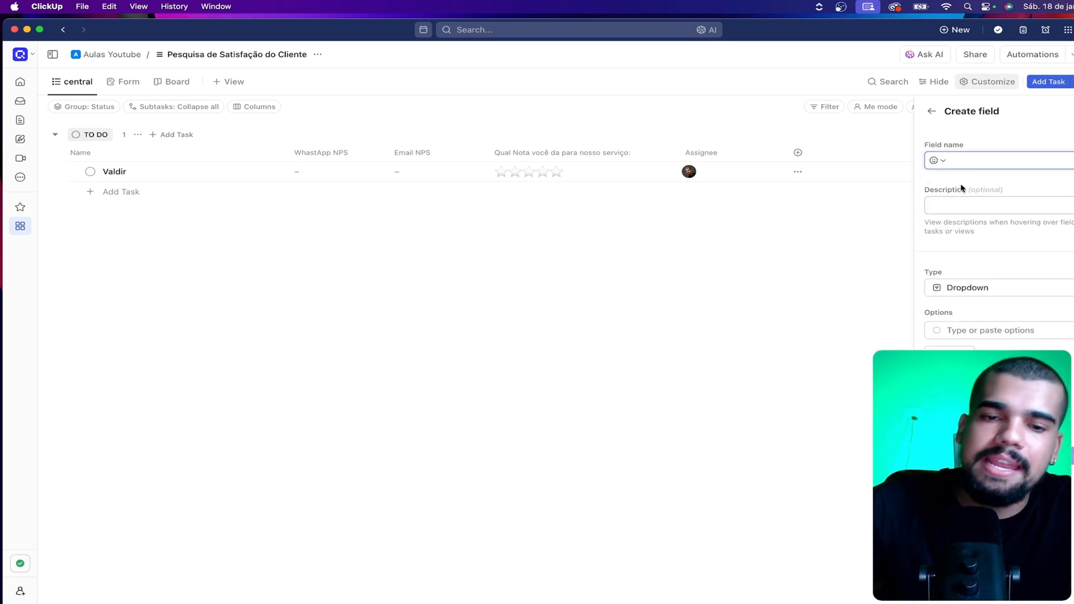
pyautogui.write('Voc')
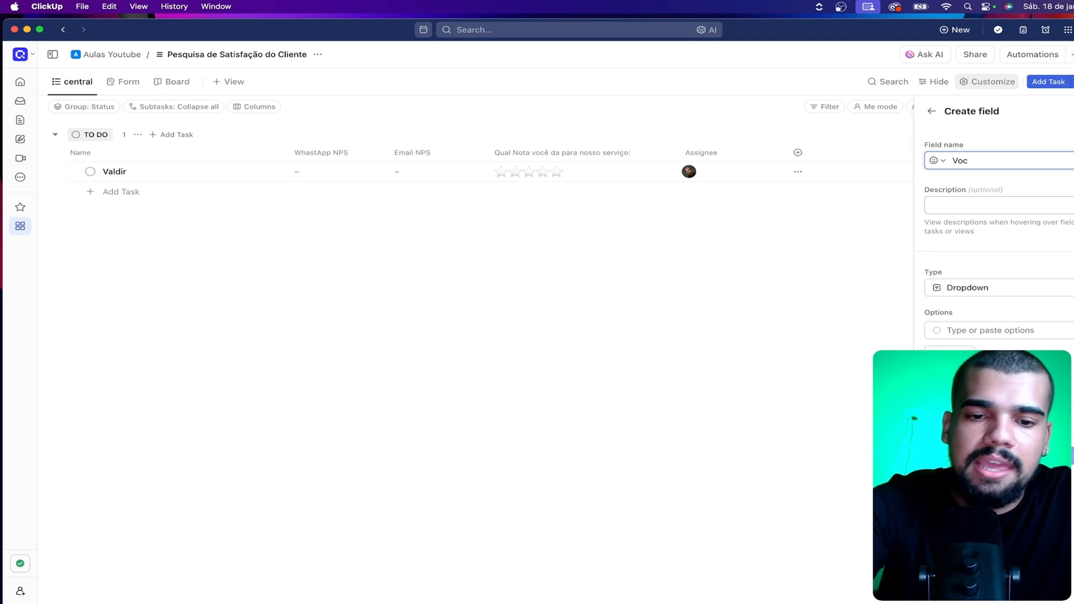
pyautogui.write('ê indicaria nosso ser')
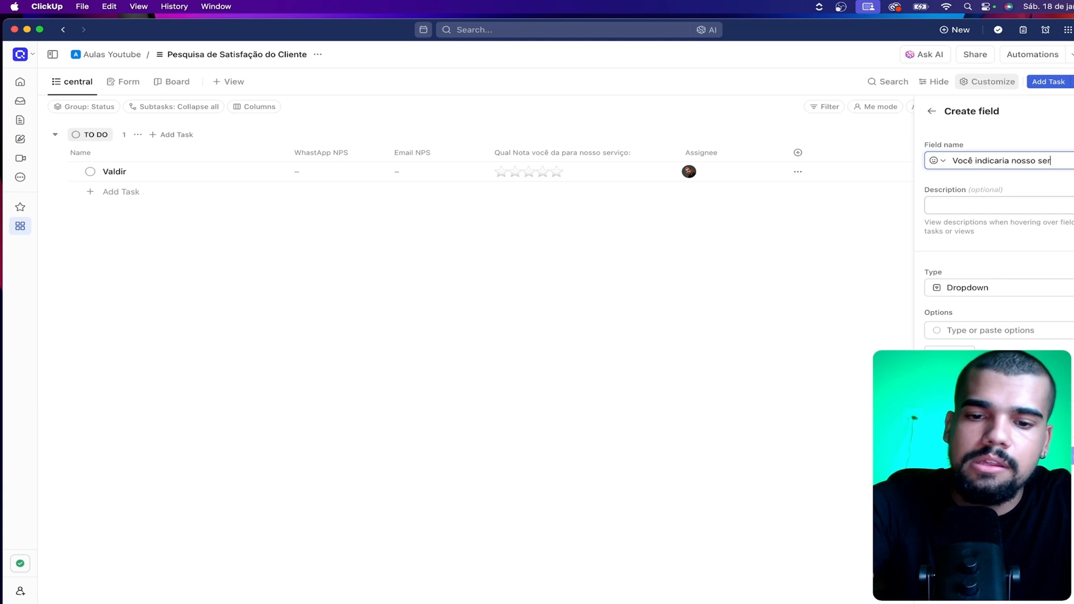
pyautogui.write('o')
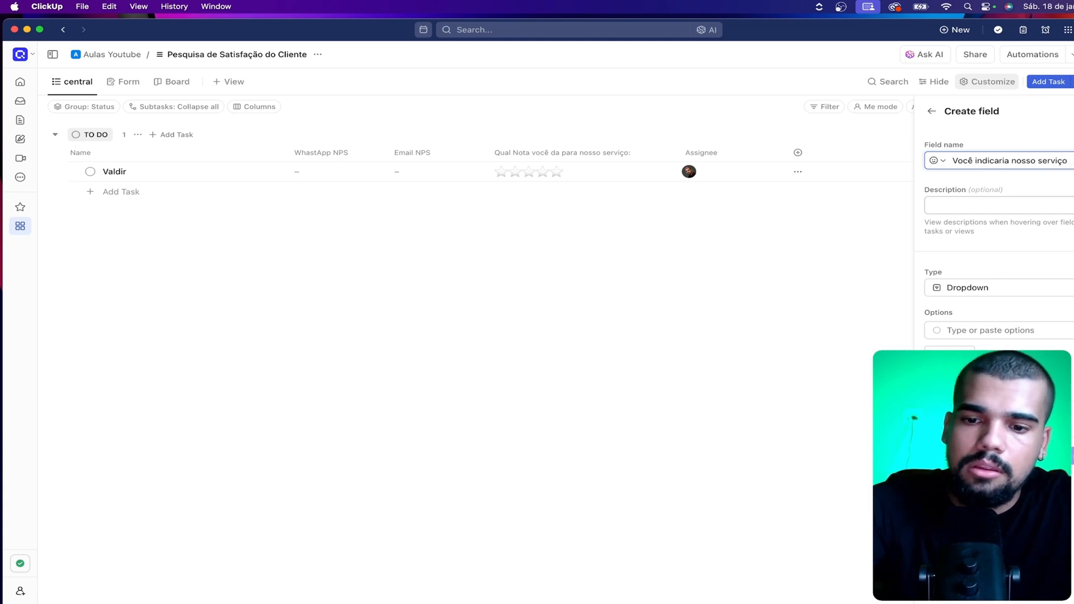
# Create the dropdown field with "Sim" as its first option and place its column, widened to the full title, before Assignee
pyautogui.click(969, 331)
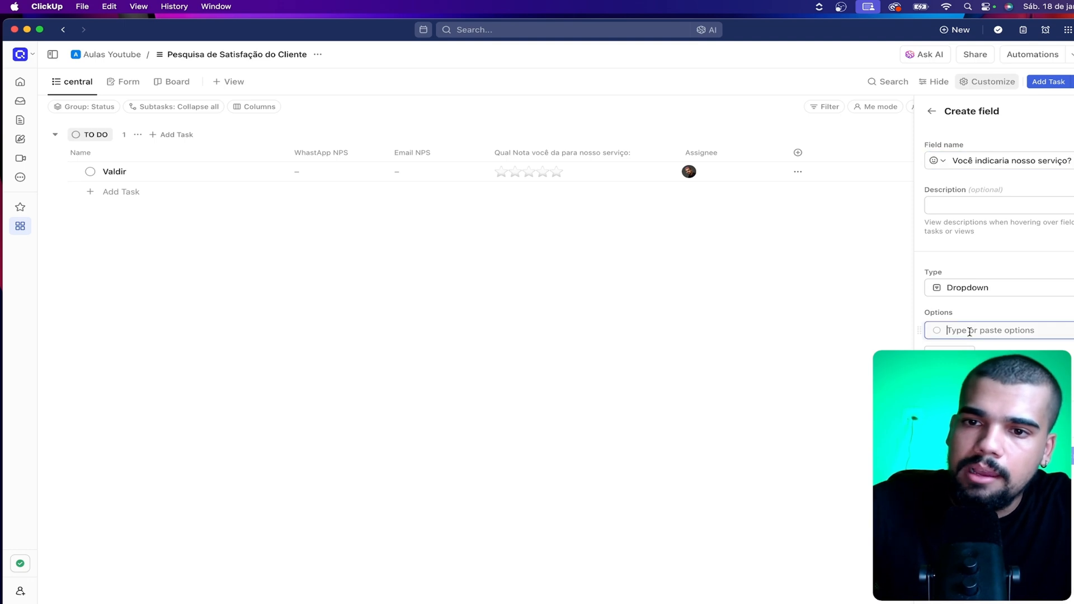
pyautogui.write('Sim')
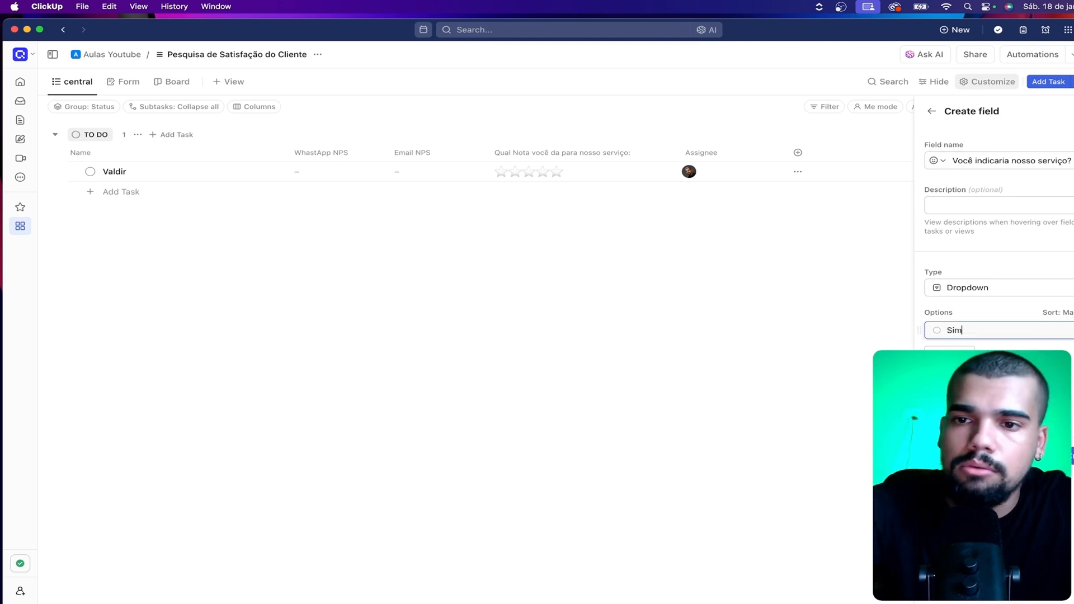
pyautogui.press('Return')
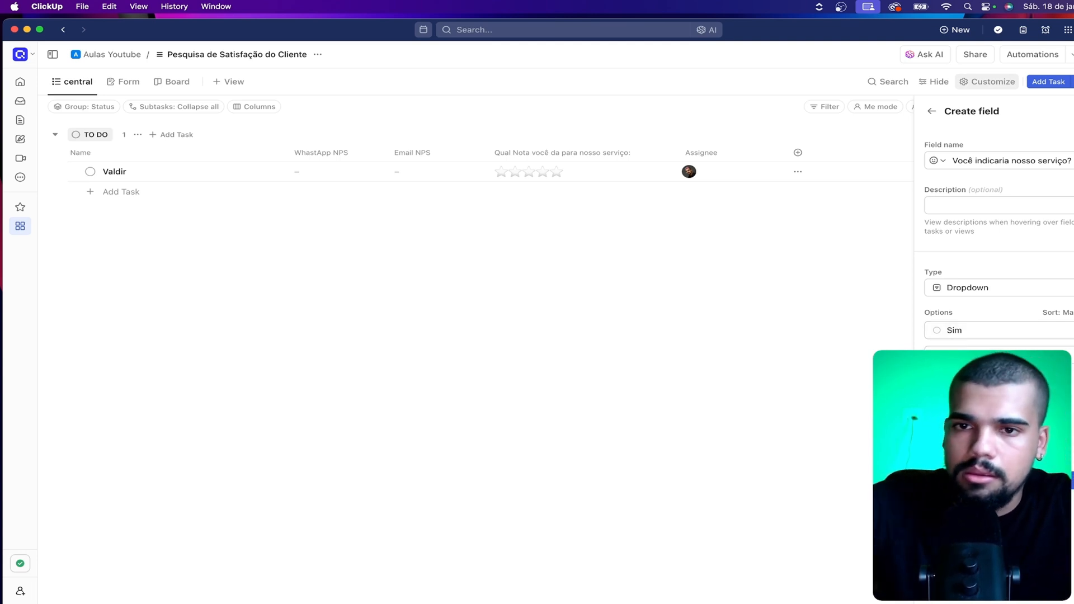
pyautogui.click(1072, 480)
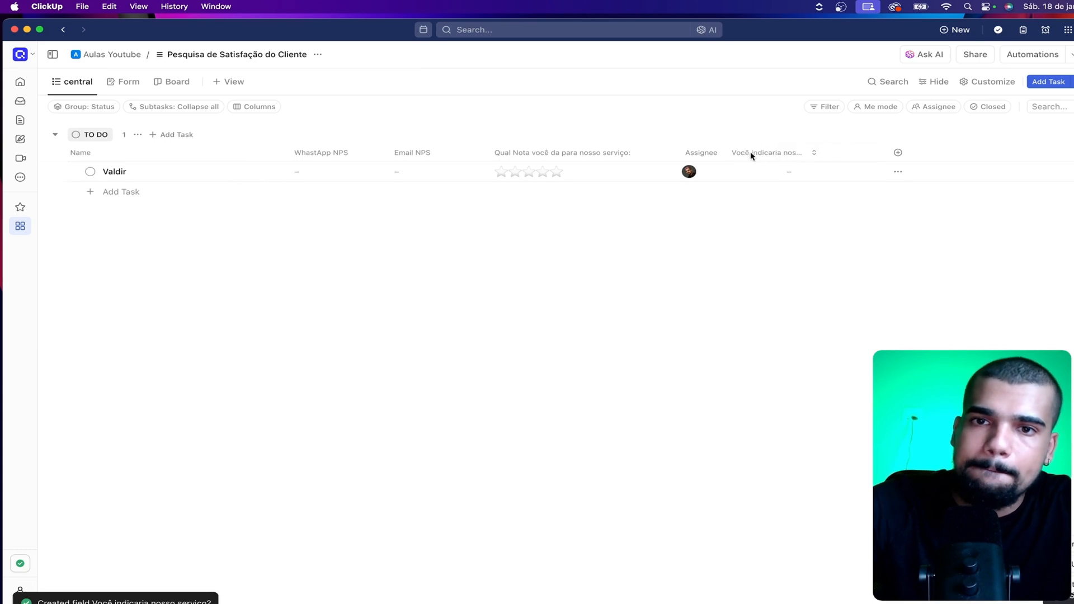
pyautogui.moveTo(751, 155); pyautogui.dragTo(821, 153)
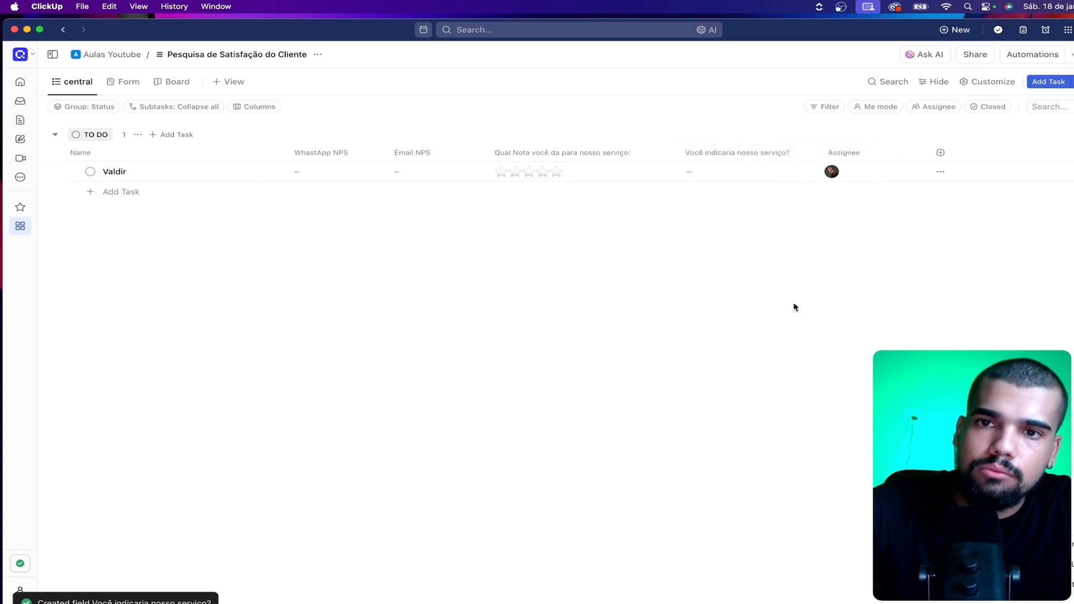
# Create a Text area (Long Text) field named "O que podemos melhorar?" and place its column before "Você indicaria nosso serviço?"
pyautogui.click(951, 150)
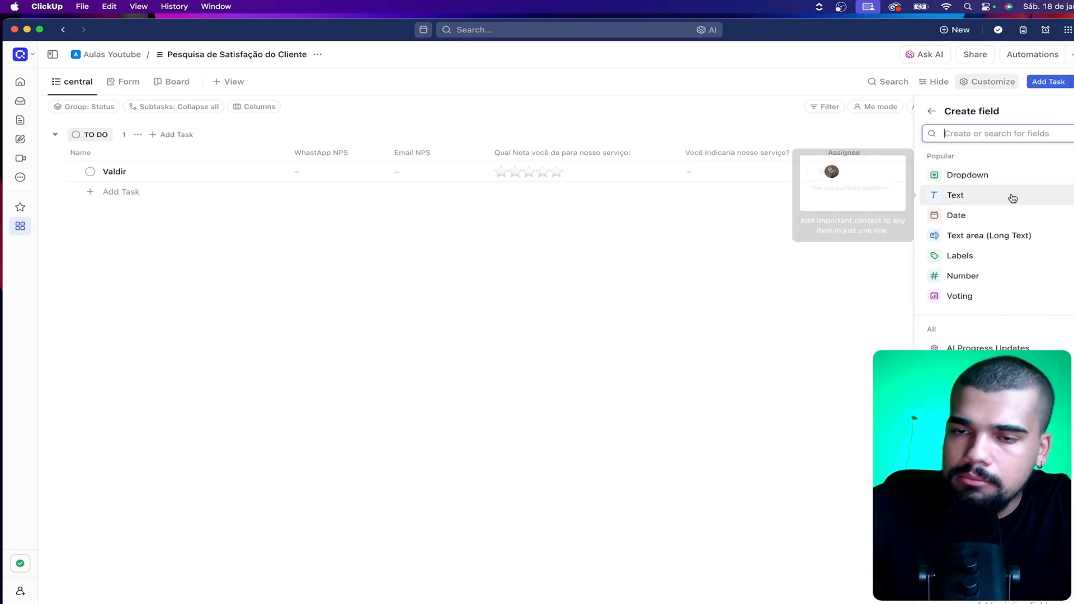
pyautogui.click(1003, 236)
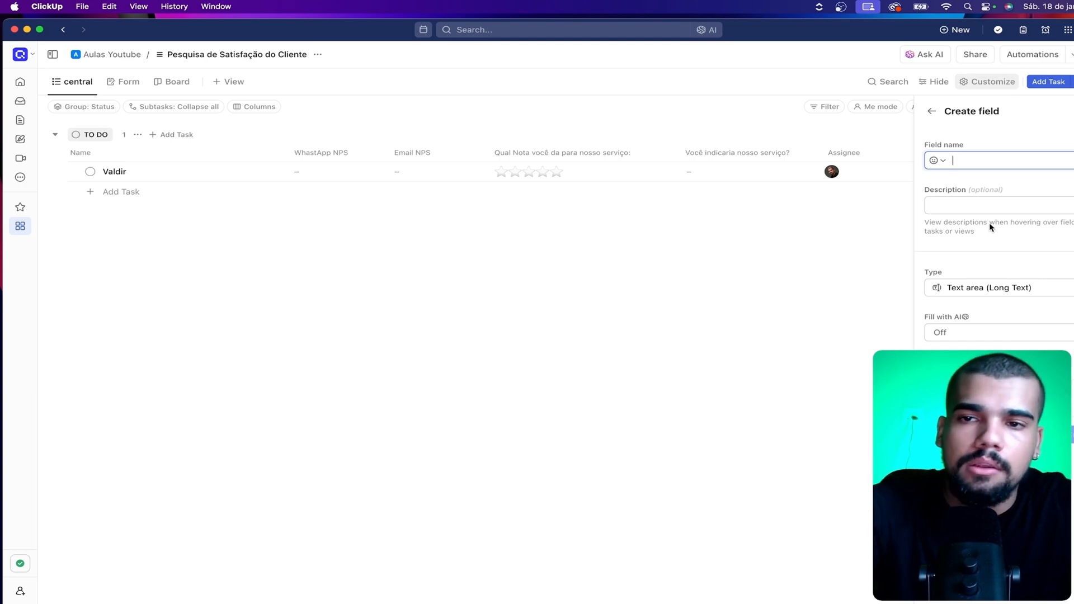
pyautogui.write('O que p')
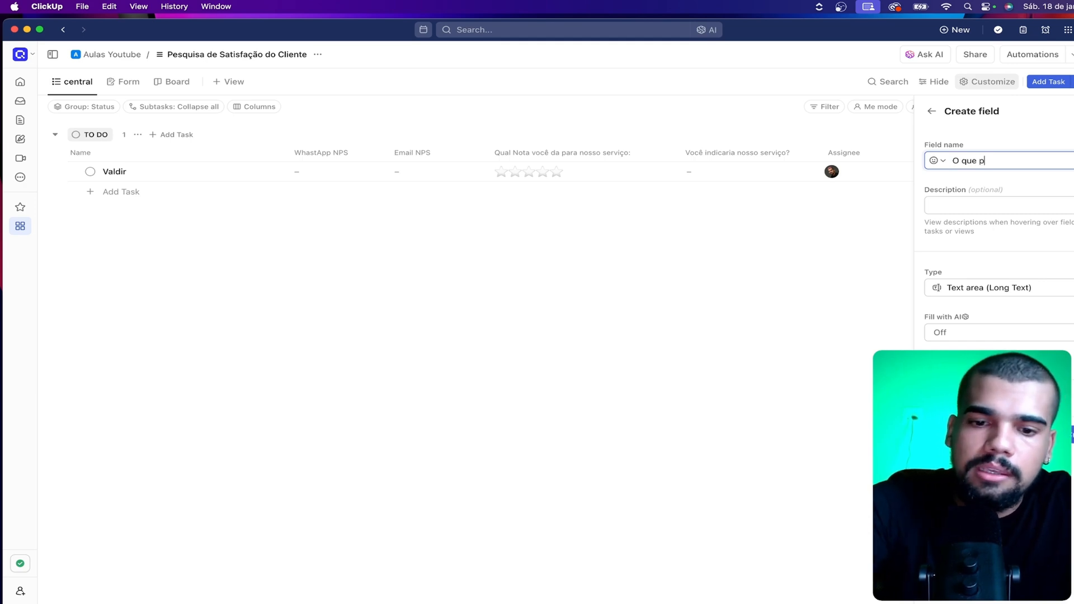
pyautogui.write('odemos melhorar?')
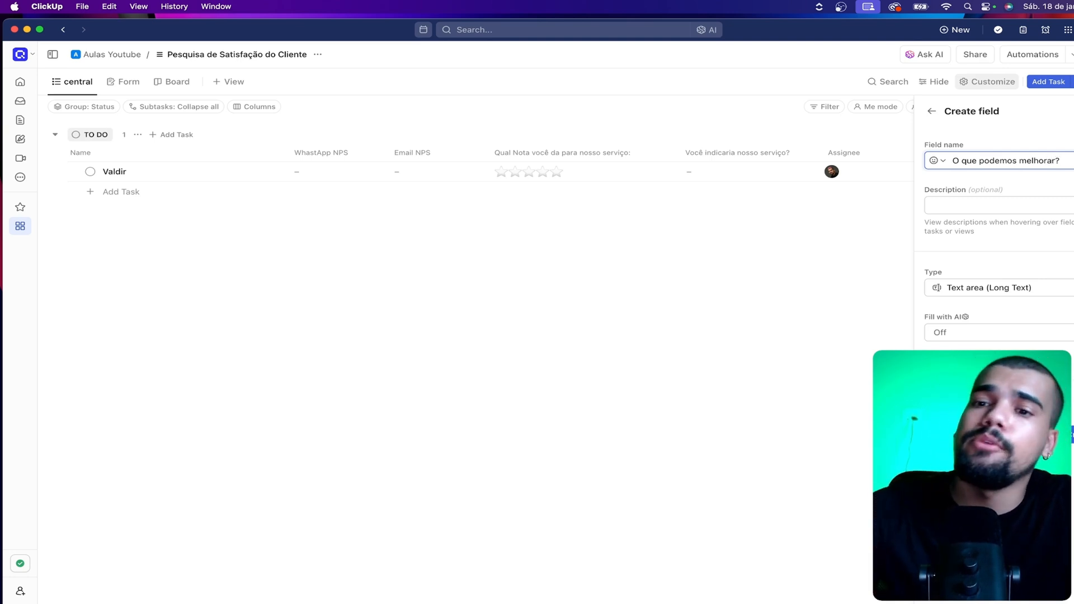
pyautogui.click(1072, 435)
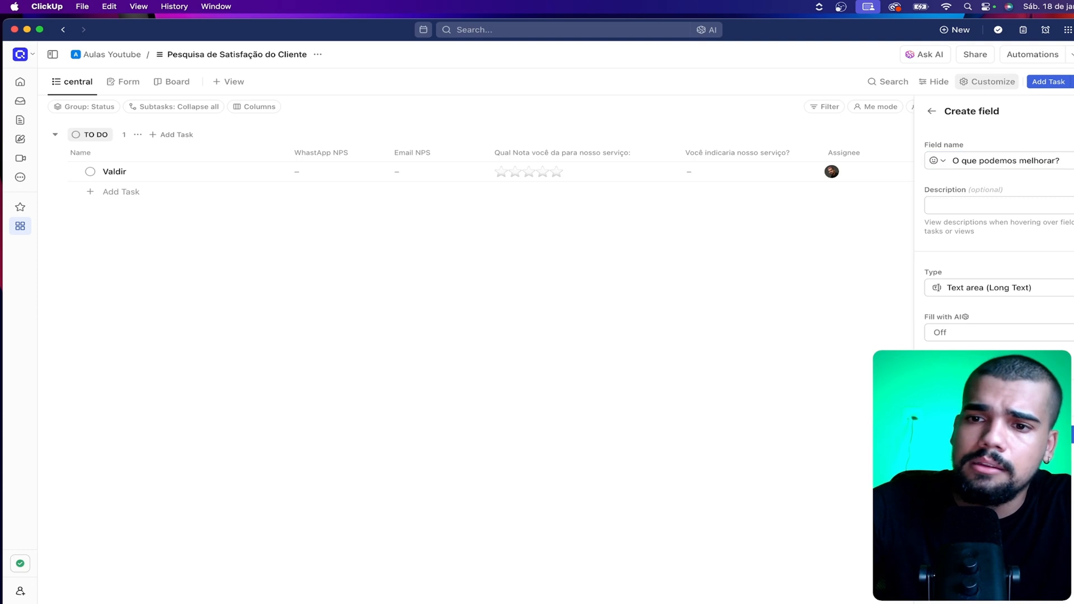
pyautogui.moveTo(969, 152); pyautogui.dragTo(697, 151)
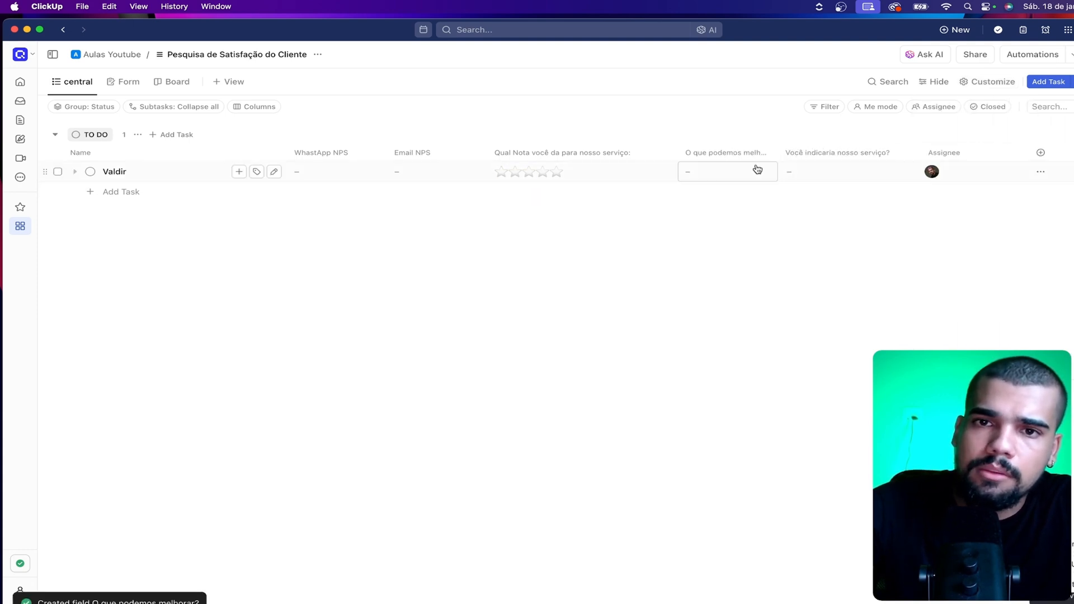
# Create a custom field of type Text area (Long Text) named "Indique algum conhecido que podemos ajudar também?"
pyautogui.click(1041, 152)
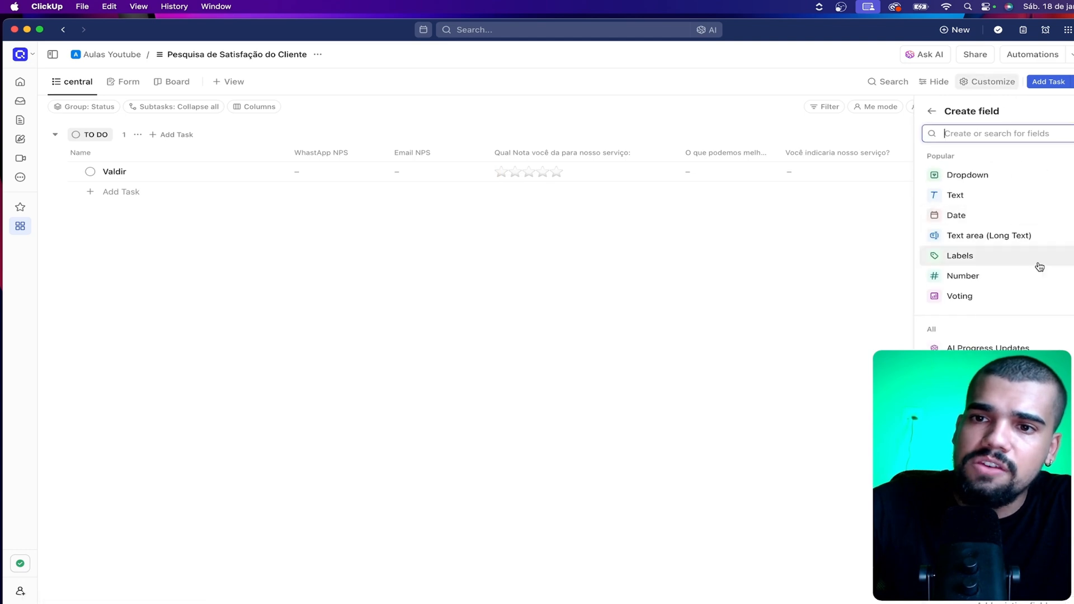
pyautogui.click(999, 242)
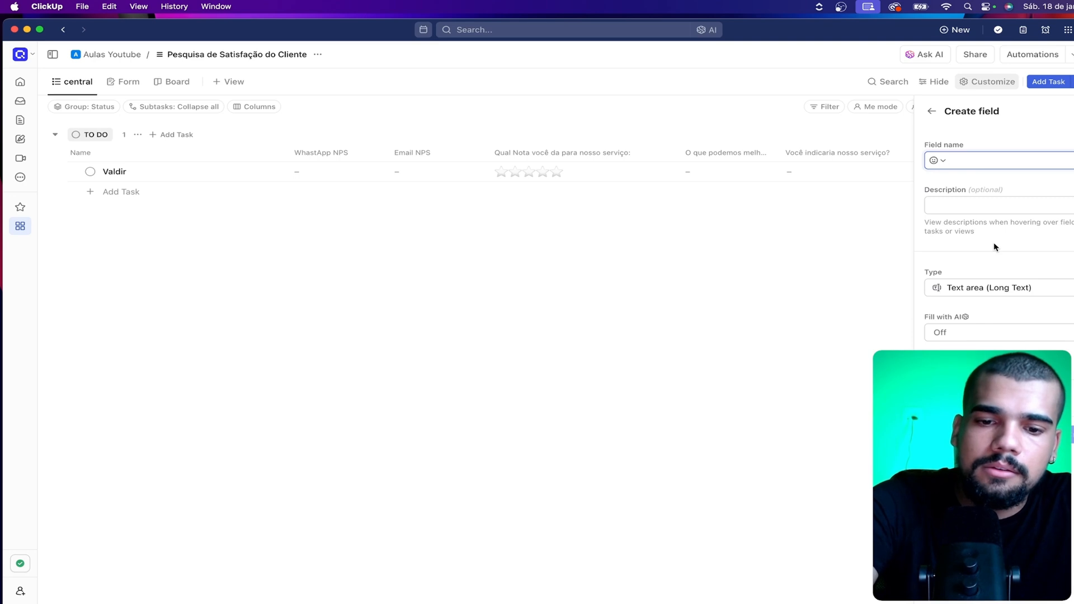
pyautogui.write('Me')
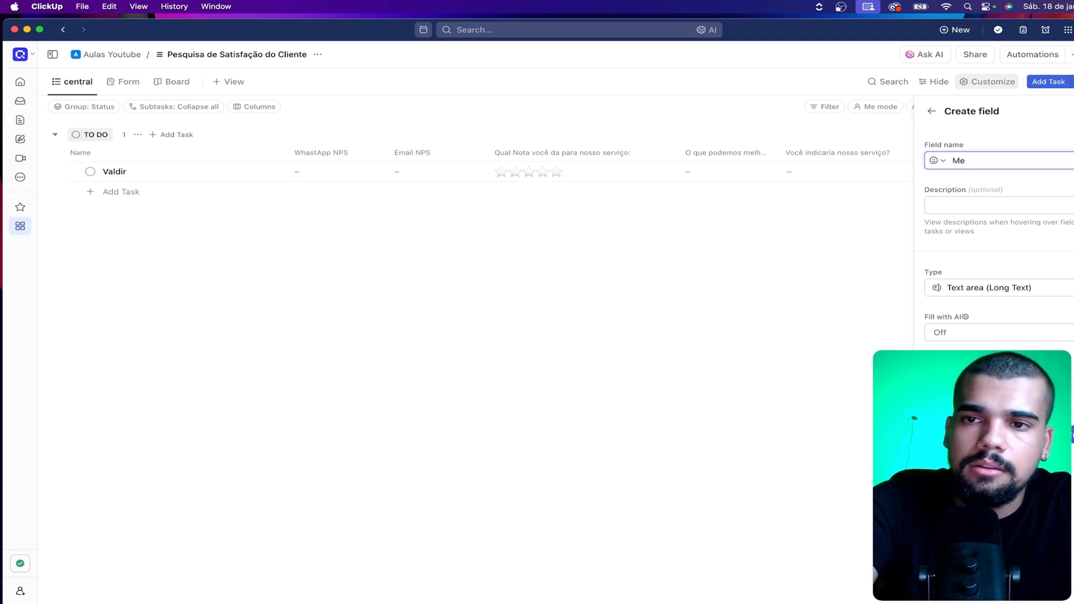
pyautogui.write('Indic')
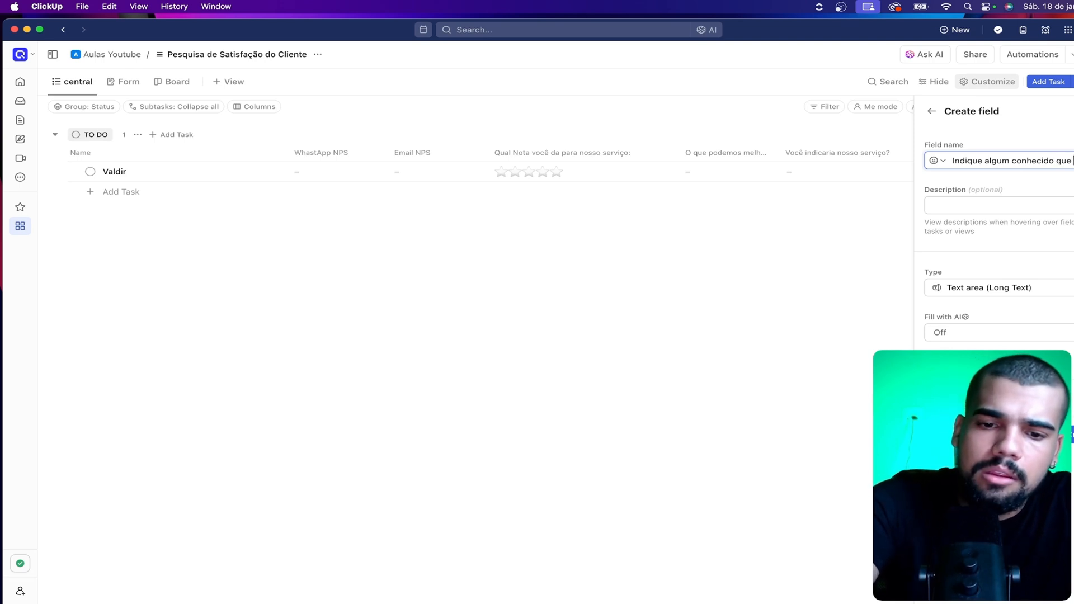
pyautogui.write('podemos')
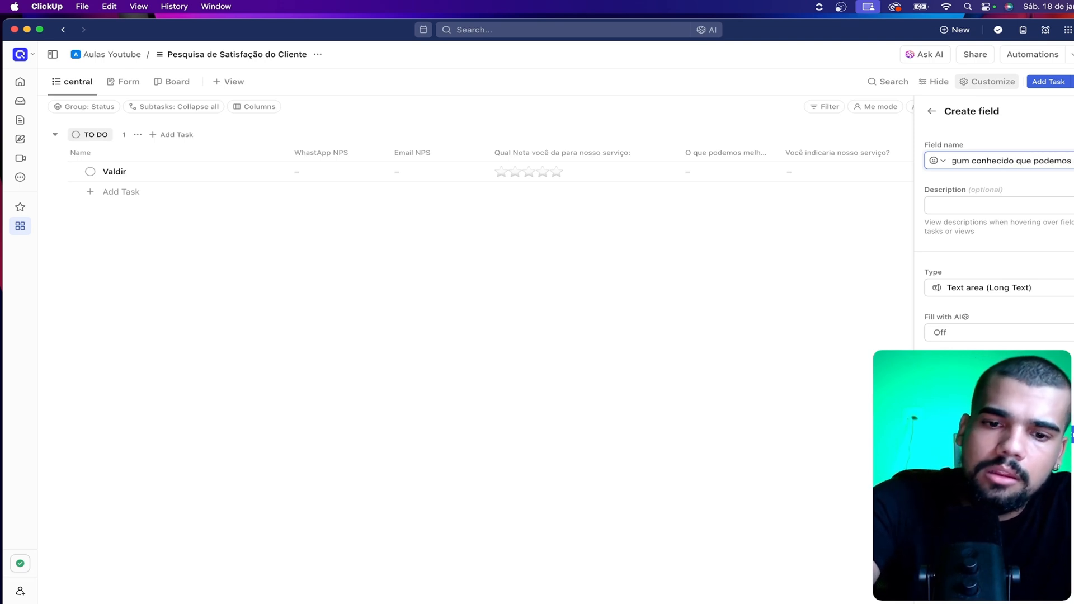
pyautogui.write(' ajudar tamb')
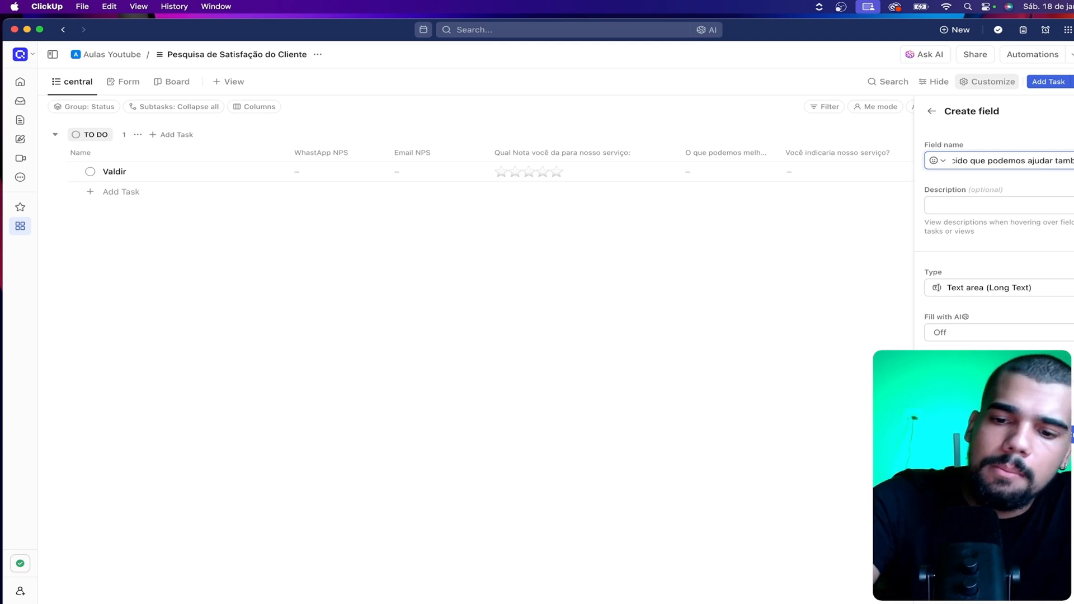
pyautogui.write('ém?')
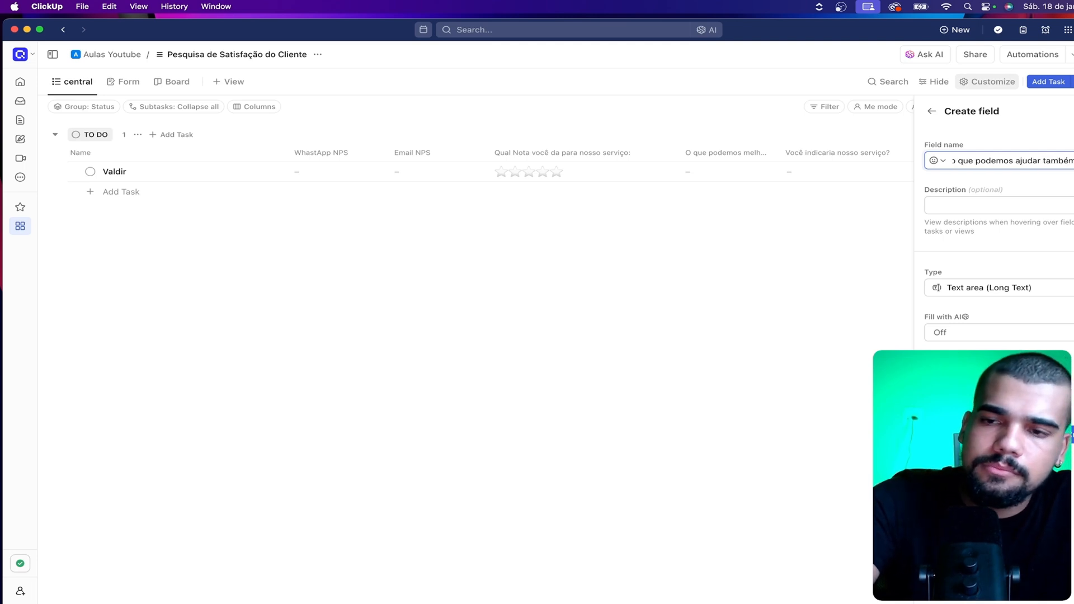
pyautogui.click(1072, 434)
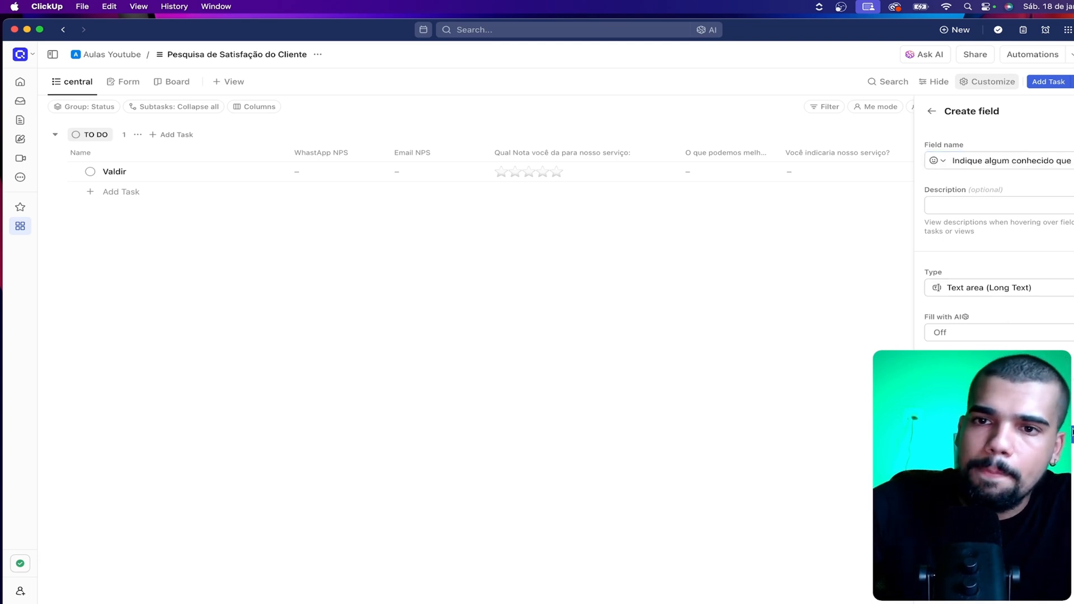
# Place the "Indique algum conhecido" column before Assignee and widen the "O que podemos melhorar?" column to show its full title
pyautogui.moveTo(1040, 150); pyautogui.dragTo(931, 151)
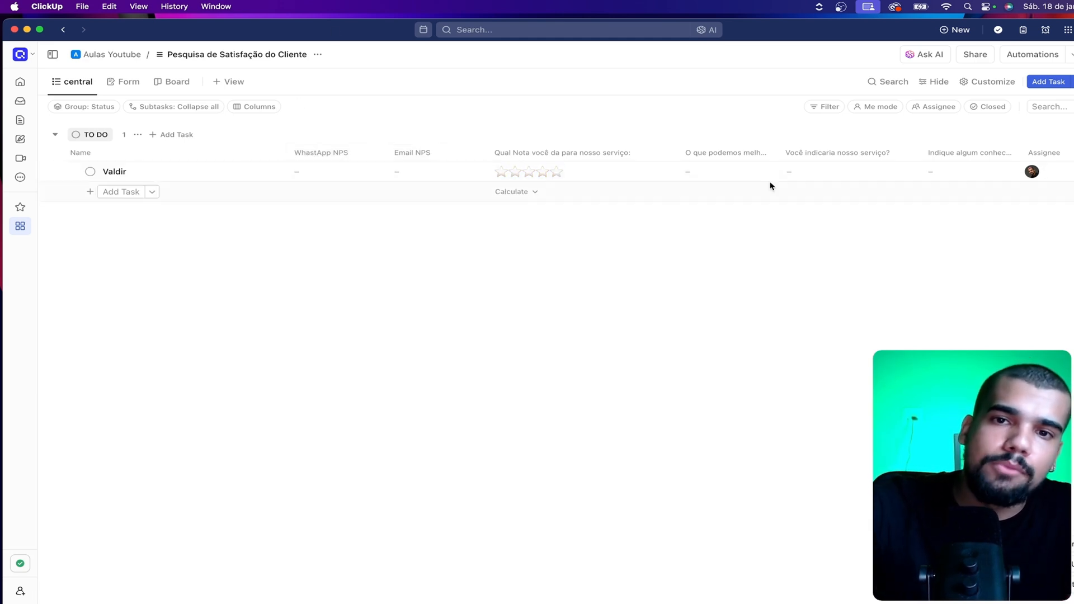
pyautogui.moveTo(780, 151); pyautogui.dragTo(812, 149)
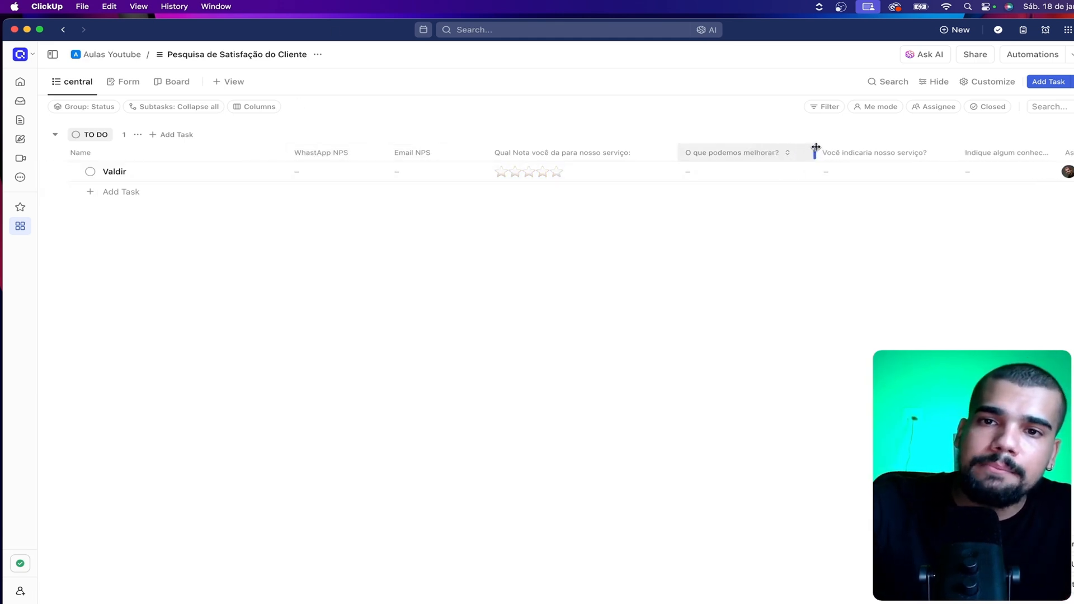
# Rename the "O que podemos melhorar?" field as "O que podemos melhorar no nosso serviço?" and widen the "Indique algum conhecido" column
pyautogui.click(757, 153)
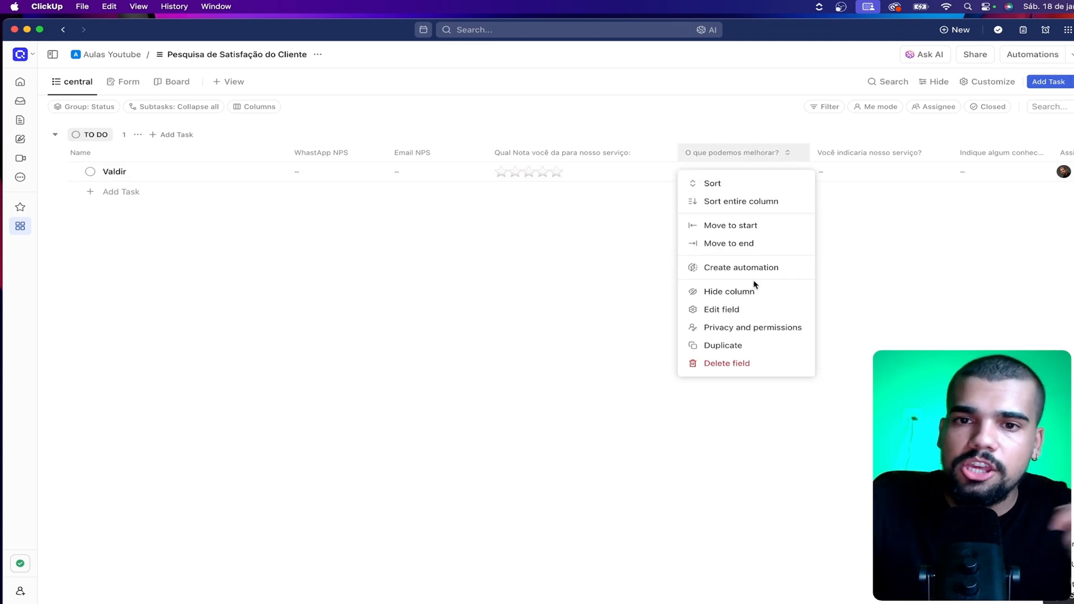
pyautogui.click(737, 310)
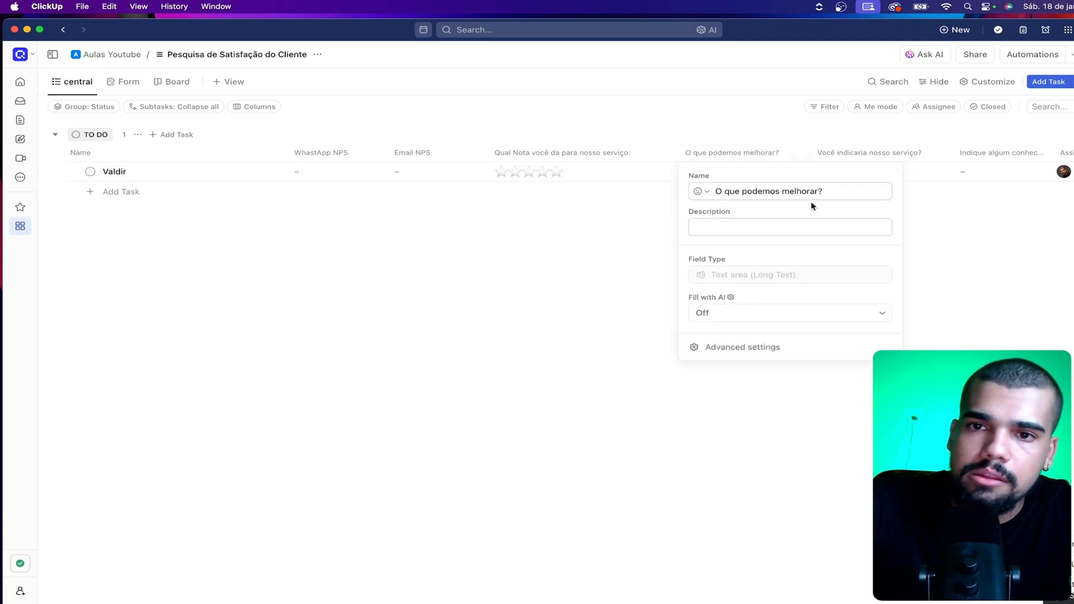
pyautogui.click(818, 191)
pyautogui.write('no ')
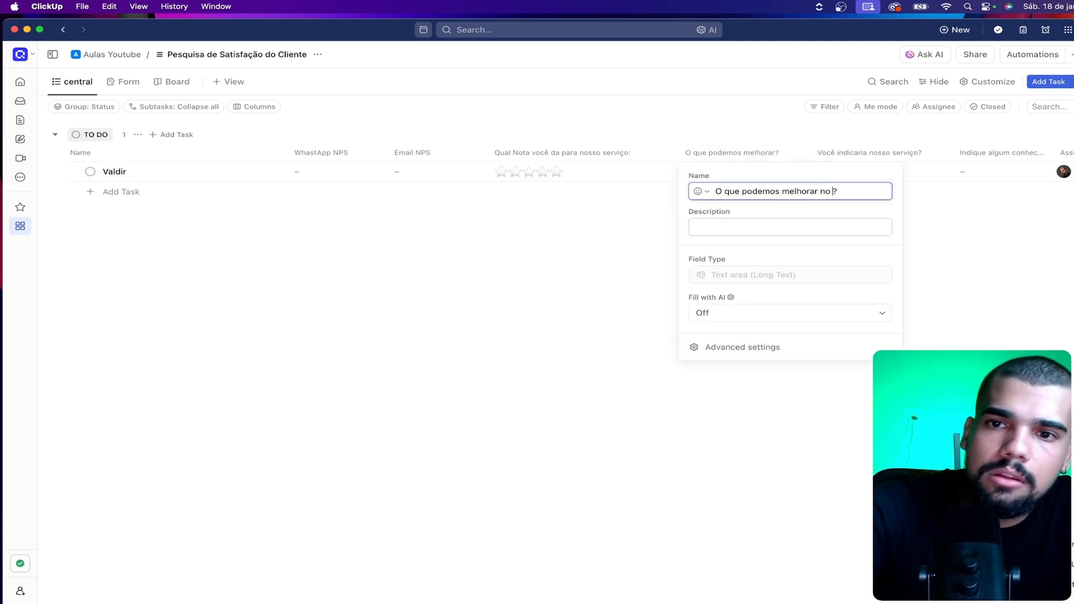
pyautogui.write('nosso servi')
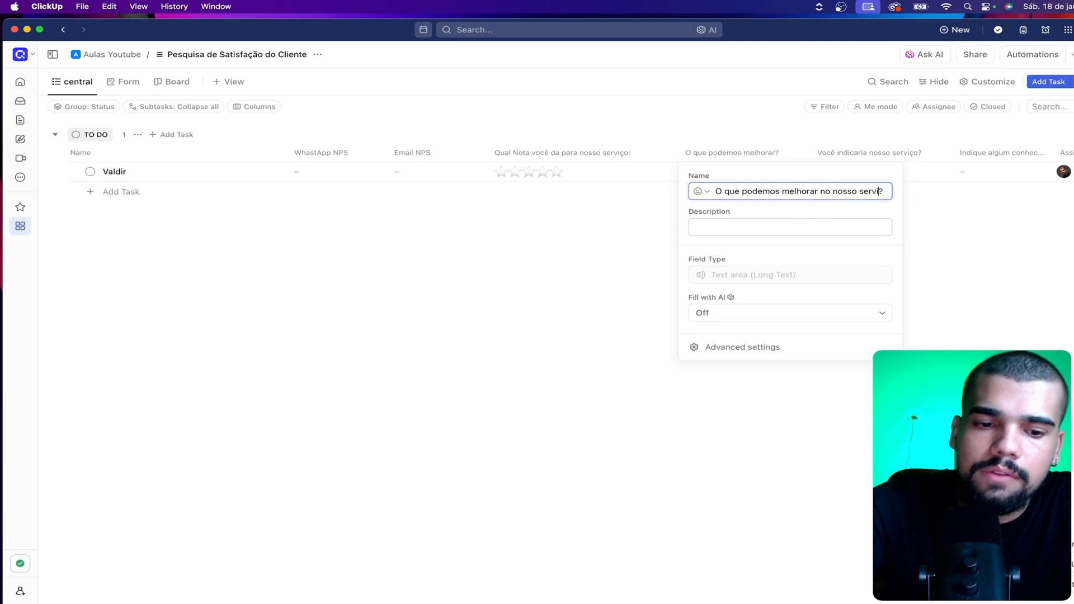
pyautogui.write('ço')
pyautogui.press('Return')
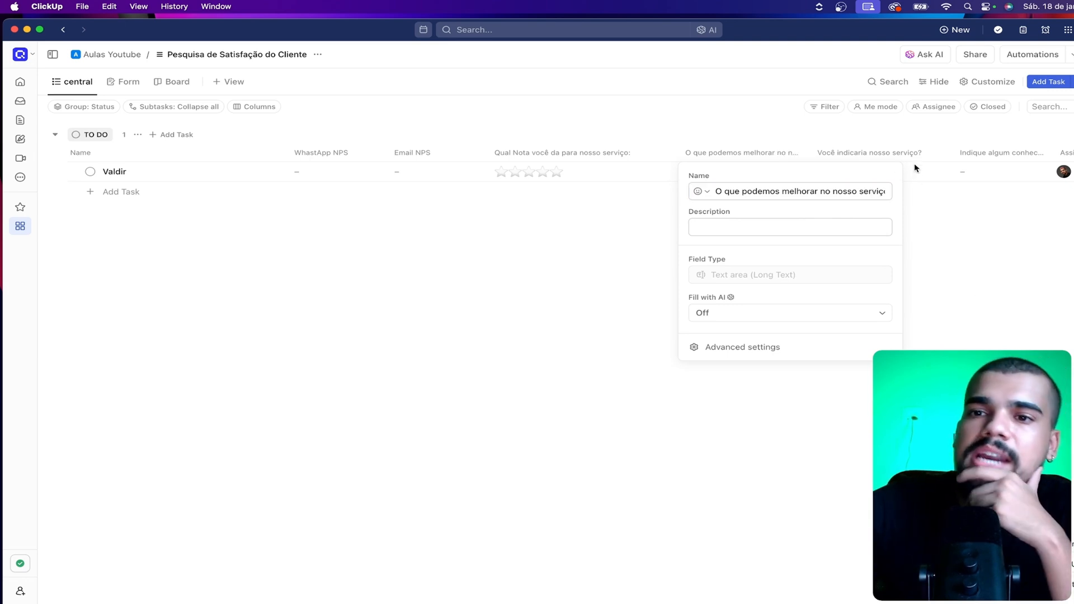
pyautogui.click(971, 287)
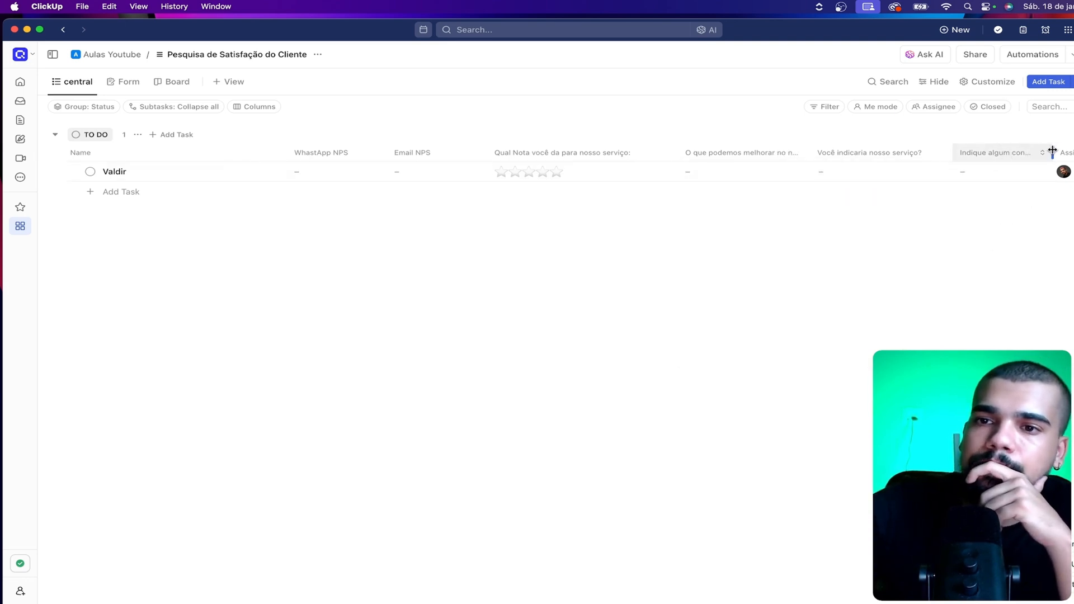
pyautogui.moveTo(1052, 151); pyautogui.dragTo(1071, 151)
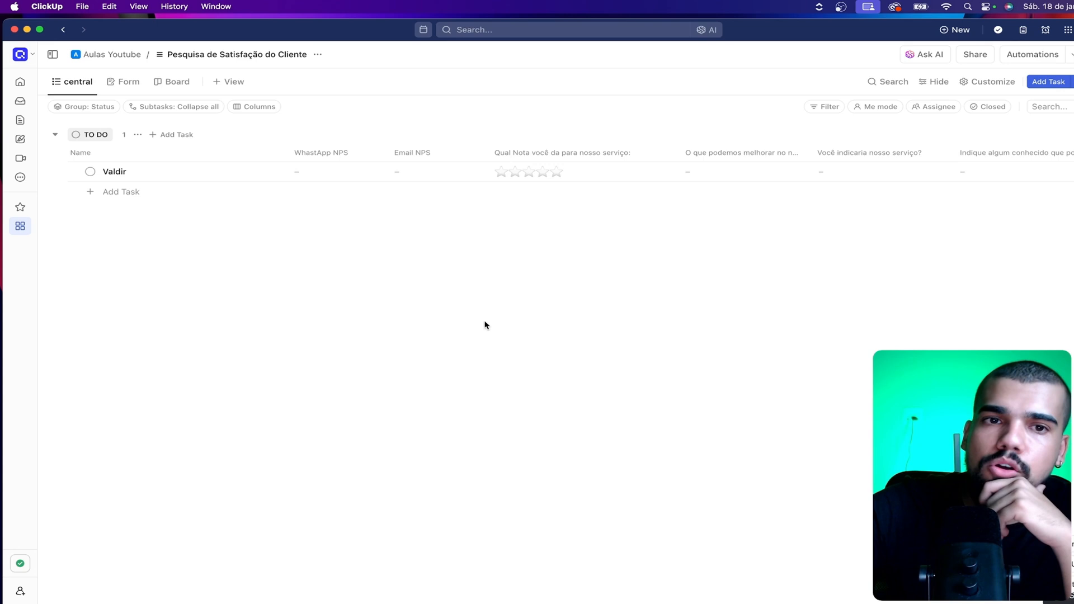
# Create a form from scratch in the list's Form view
pyautogui.click(129, 83)
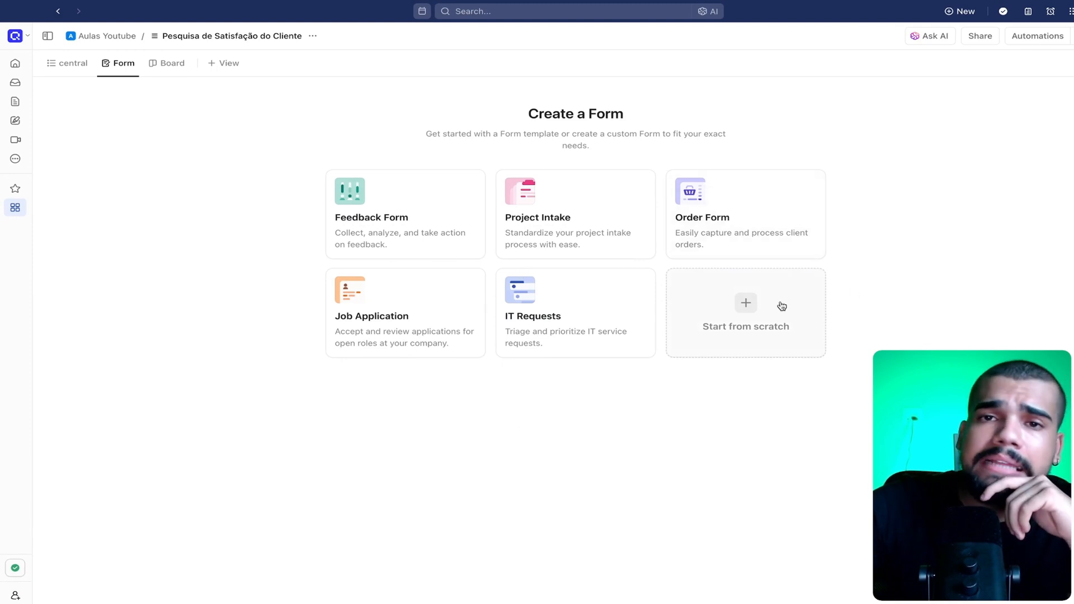
pyautogui.click(765, 313)
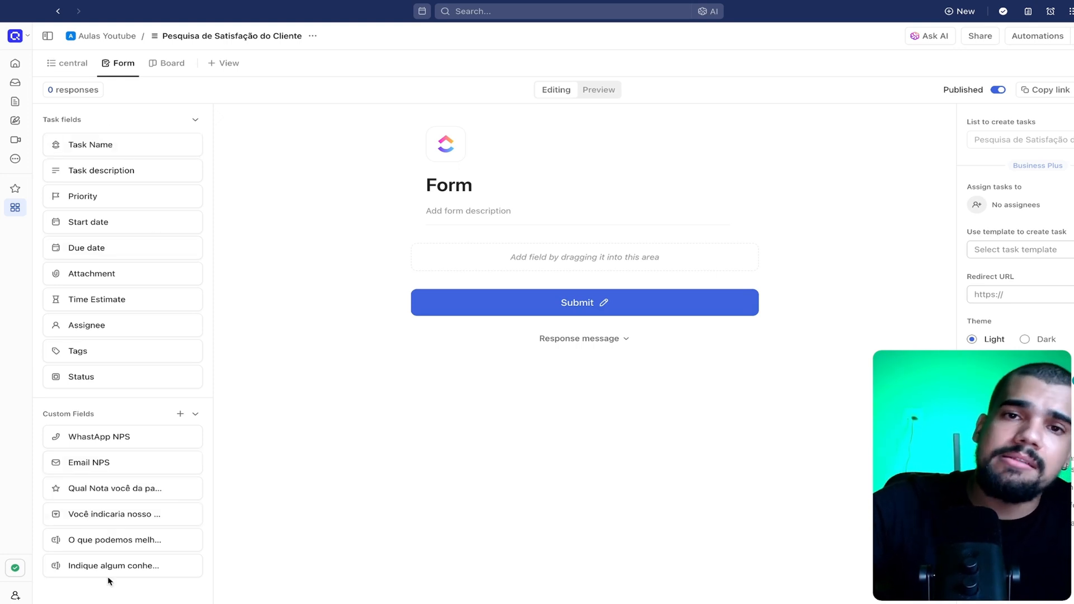
pyautogui.click(179, 415)
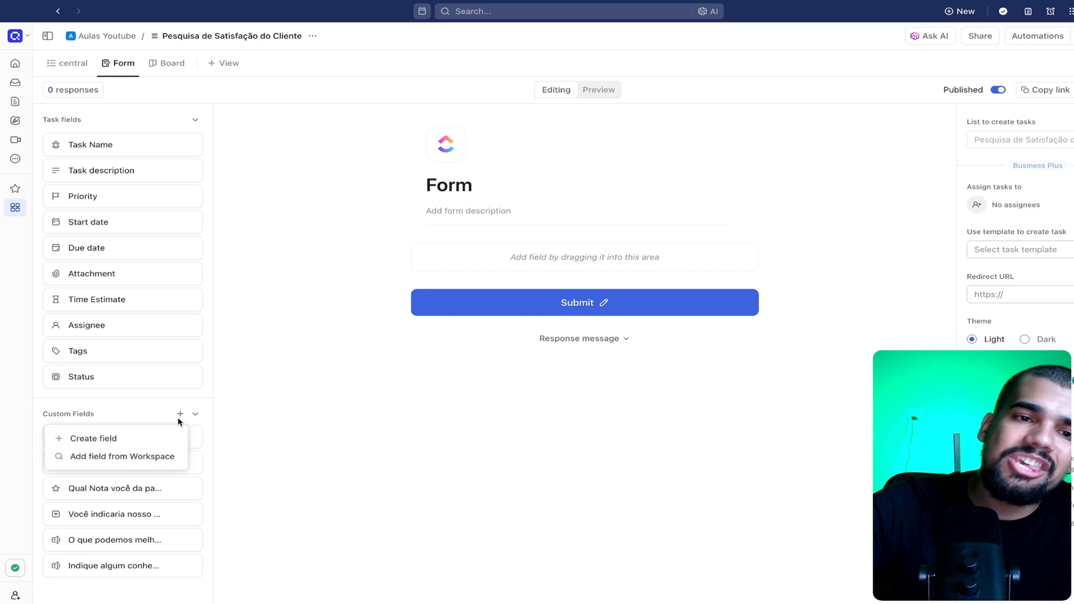
pyautogui.click(142, 417)
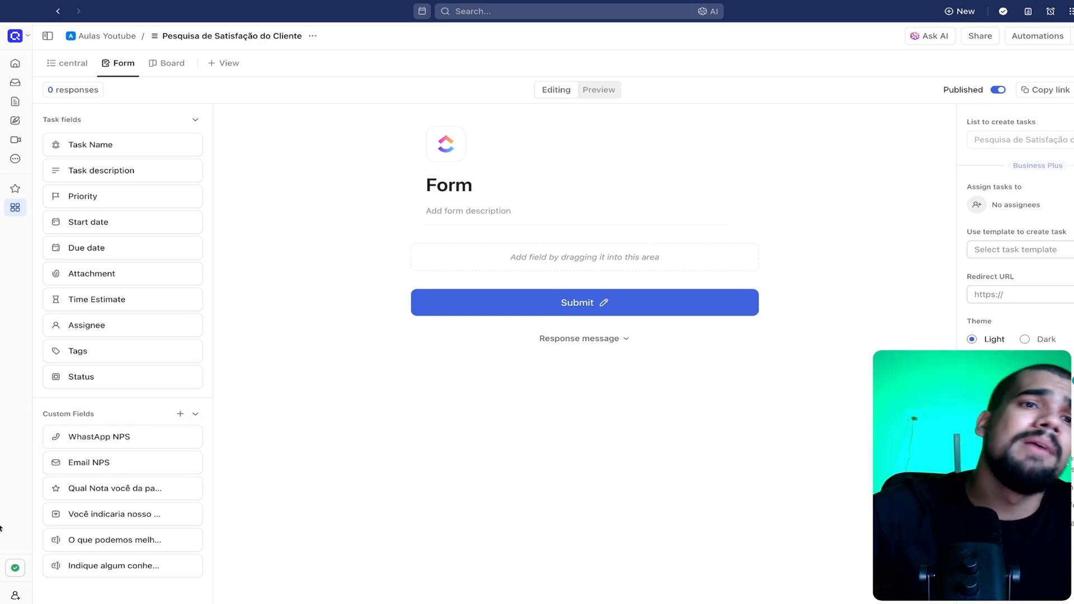
pyautogui.click(69, 62)
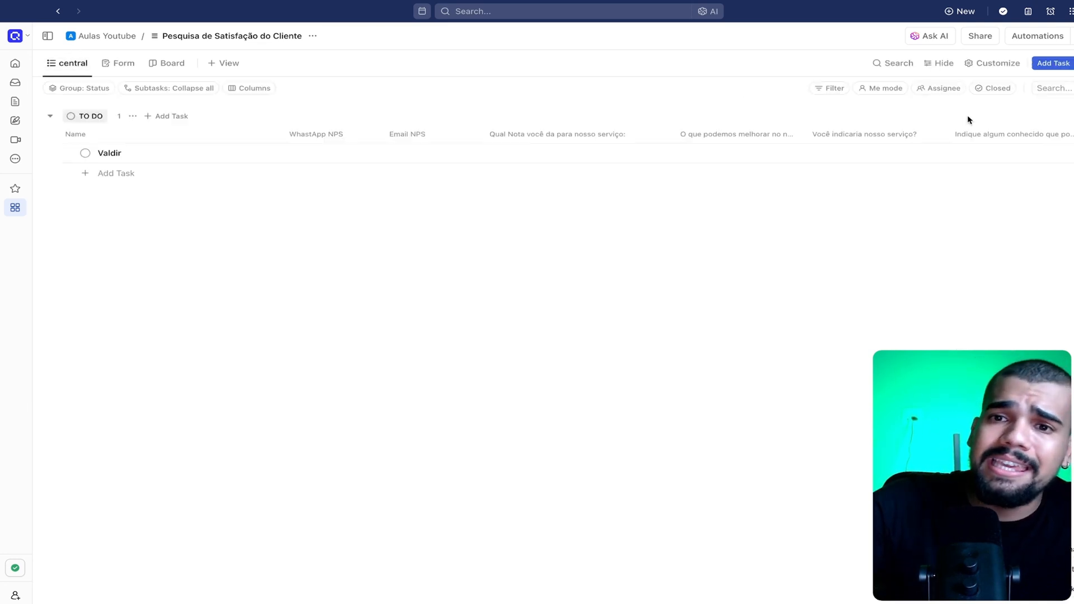
pyautogui.click(1071, 134)
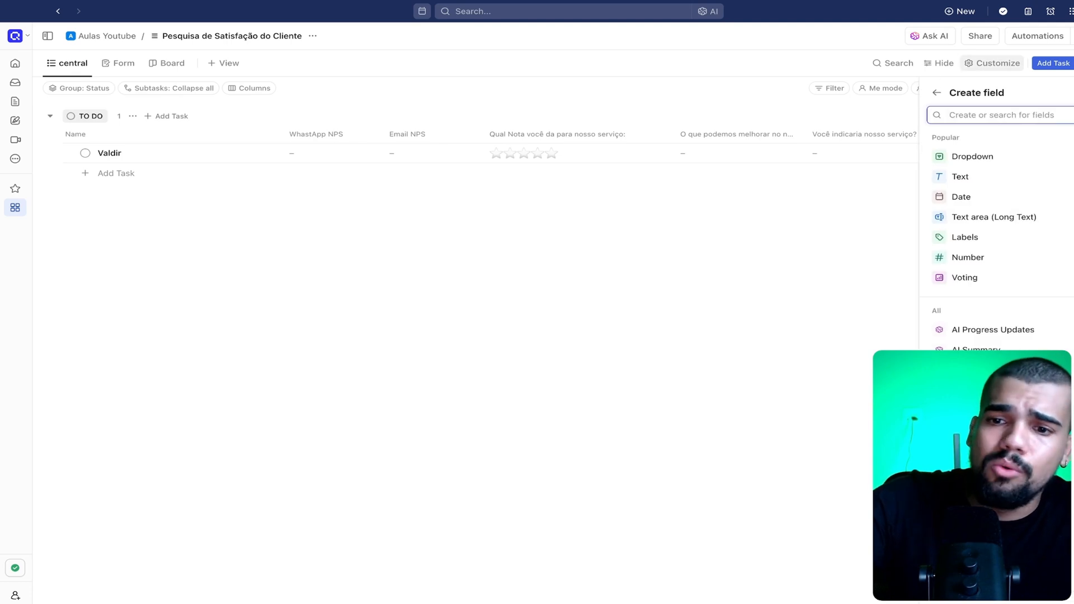
pyautogui.click(1007, 602)
pyautogui.click(691, 438)
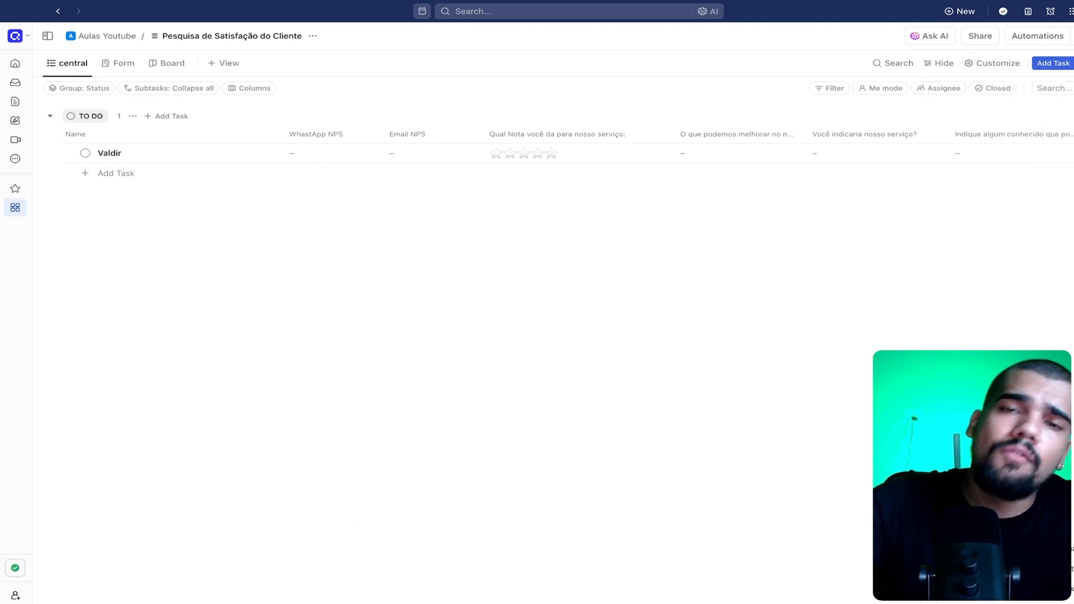
pyautogui.click(119, 62)
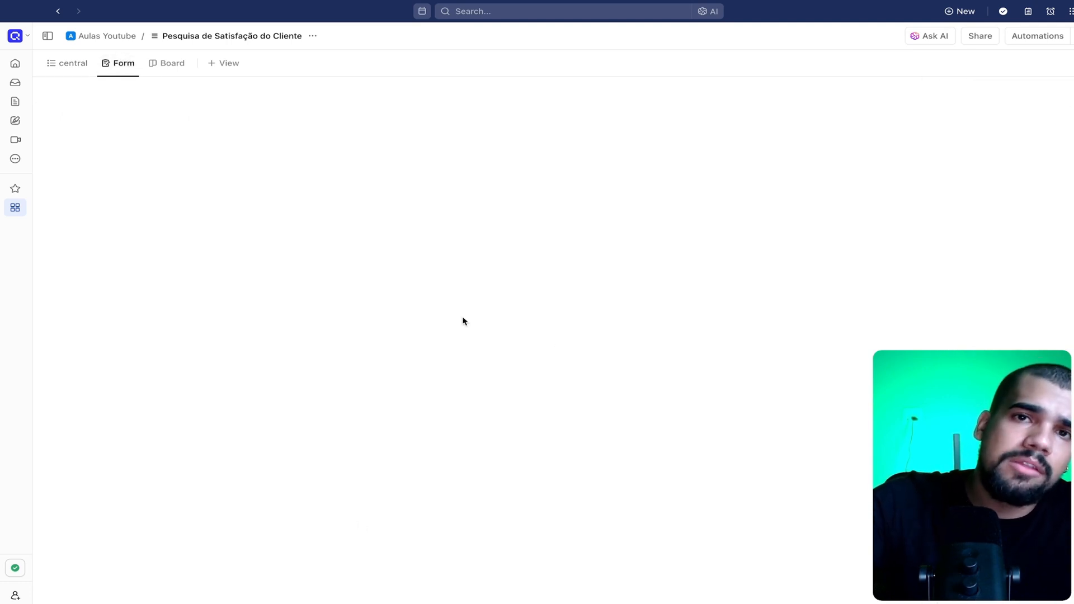
pyautogui.click(707, 311)
# Add the custom fields WhastApp NPS, Email NPS and "Qual Nota você da para nosso serviço:" to the form in that order
pyautogui.moveTo(112, 437); pyautogui.dragTo(413, 315)
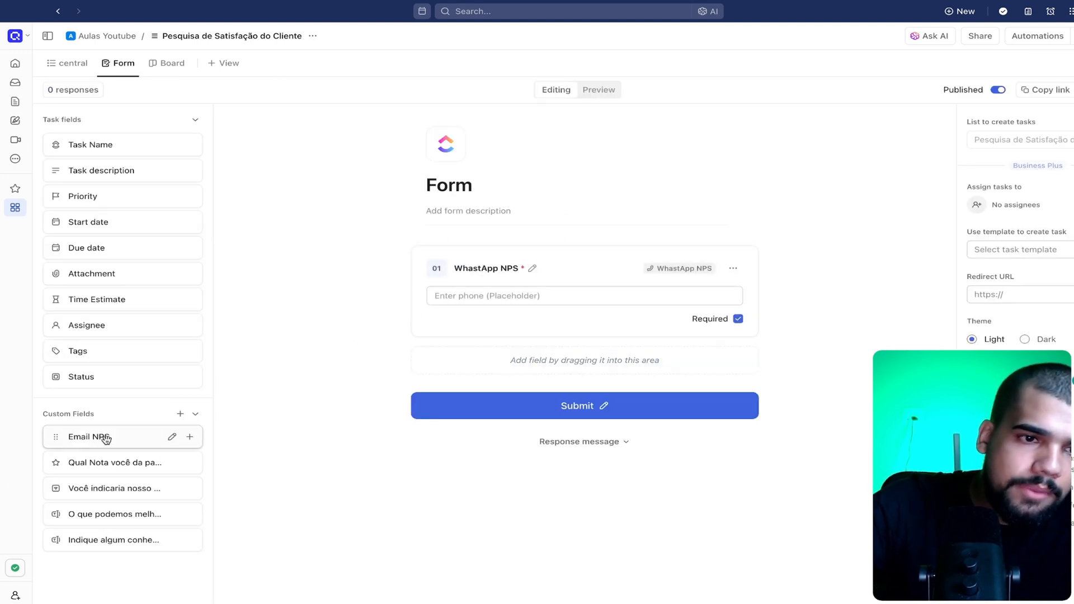
pyautogui.moveTo(103, 436); pyautogui.dragTo(488, 363)
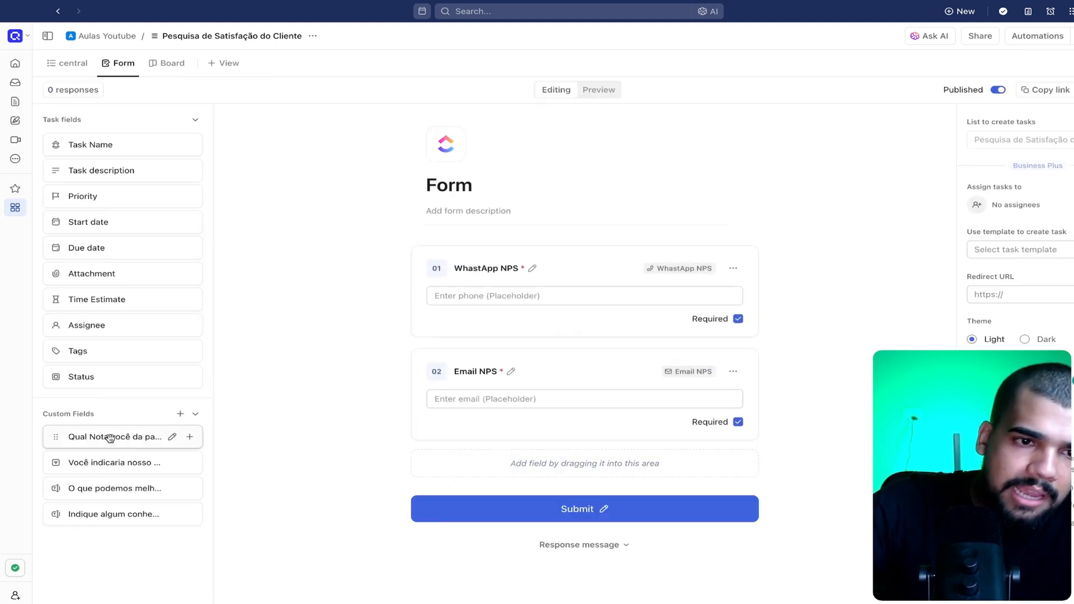
pyautogui.moveTo(110, 436); pyautogui.dragTo(478, 463)
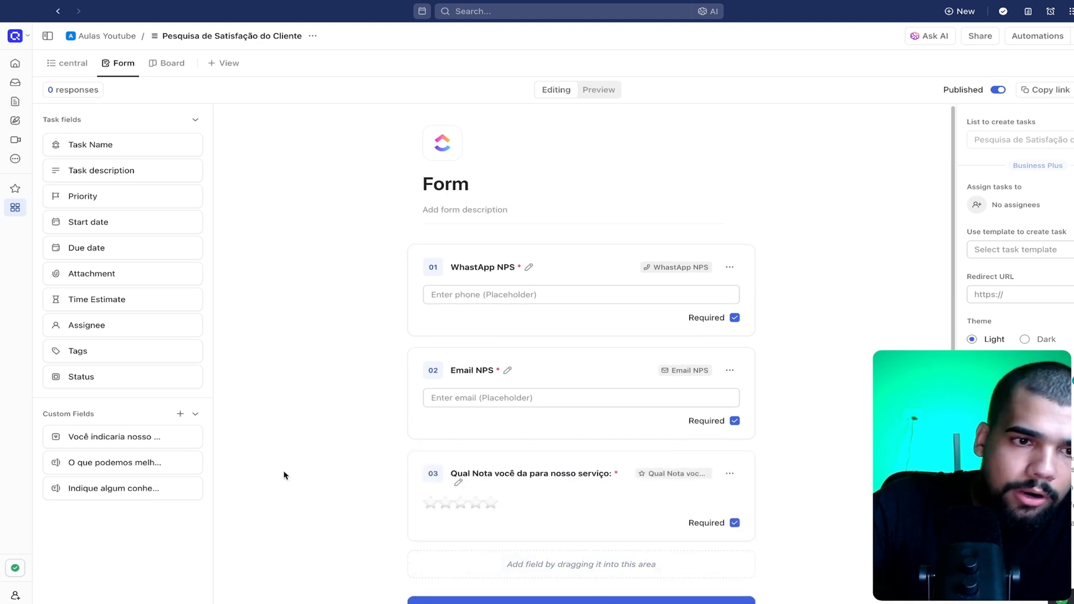
# Add "O que podemos melhorar no nosso serviço?", "Você indicaria nosso serviço?" and "Indique algum conhecido que podemos ajudar também:" in that order below the rating question
pyautogui.scroll(-1, 283, 472)
pyautogui.moveTo(188, 440); pyautogui.dragTo(551, 493)
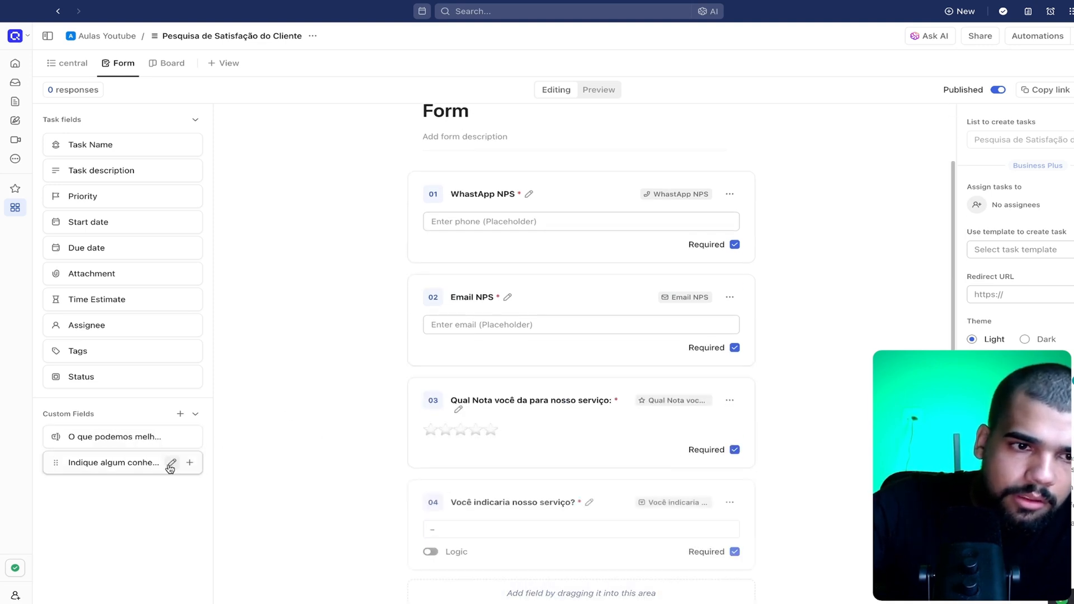
pyautogui.moveTo(125, 437); pyautogui.dragTo(534, 505)
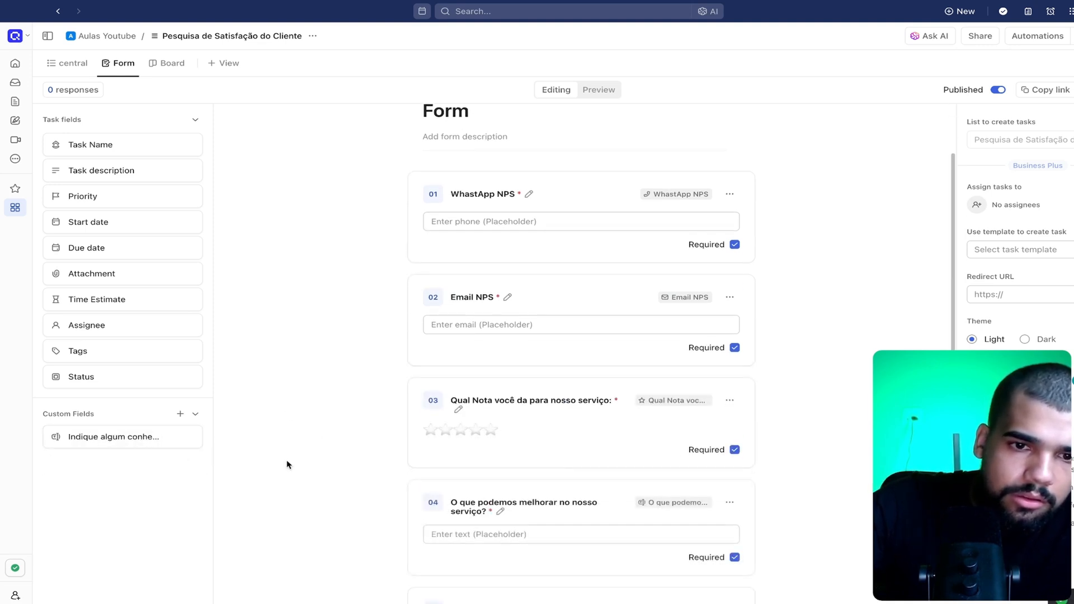
pyautogui.scroll(-3, 348, 489)
pyautogui.moveTo(114, 441); pyautogui.dragTo(459, 499)
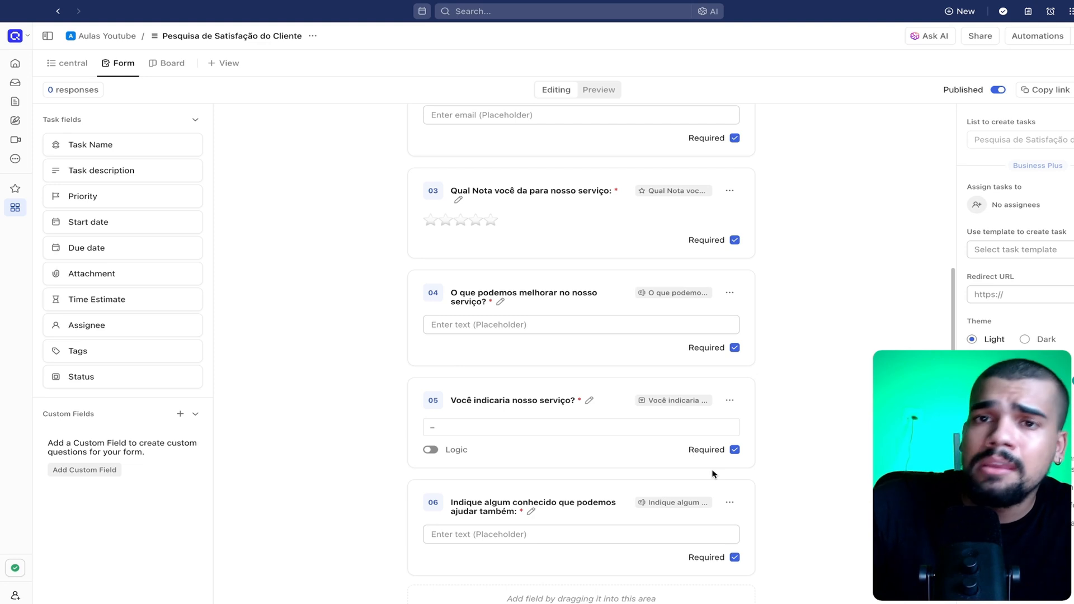
# Make the "Indique algum conhecido" and "O que podemos melhorar no nosso serviço?" questions optional
pyautogui.click(734, 558)
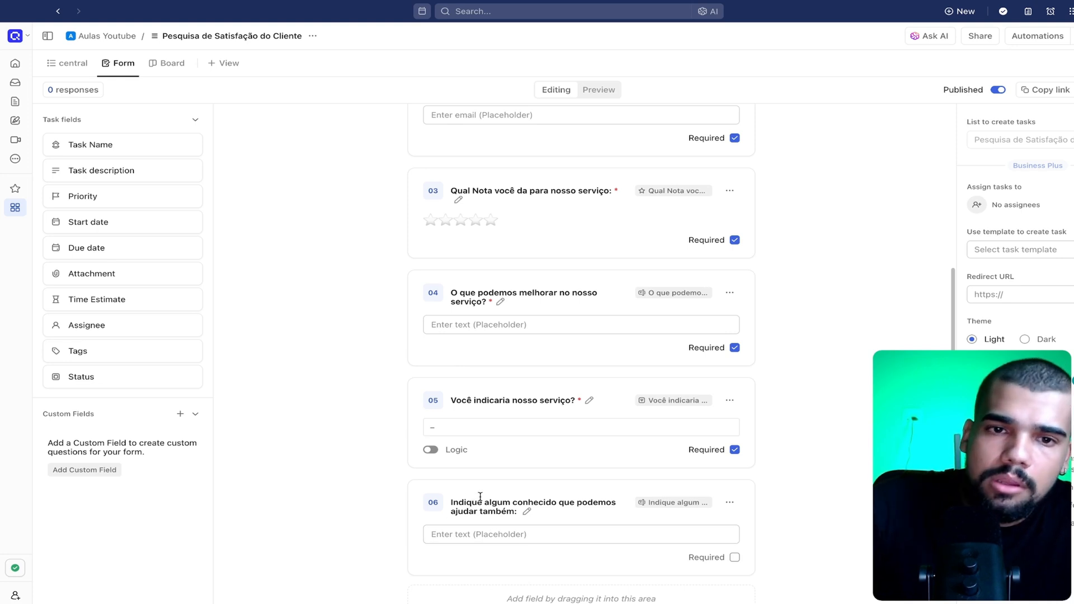
pyautogui.scroll(-1, 551, 356)
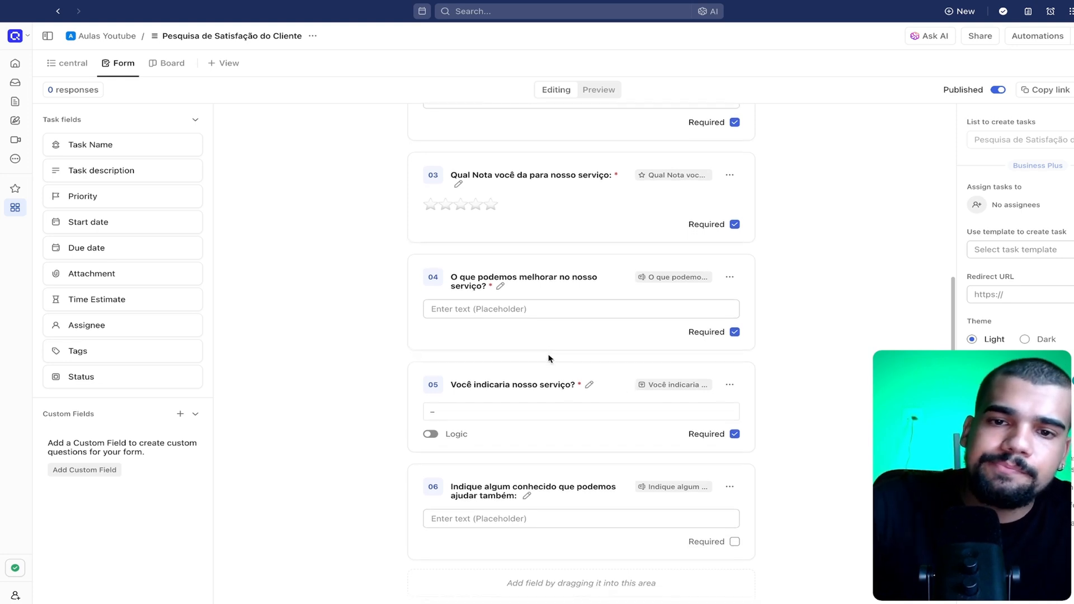
pyautogui.scroll(3, 551, 359)
pyautogui.click(733, 418)
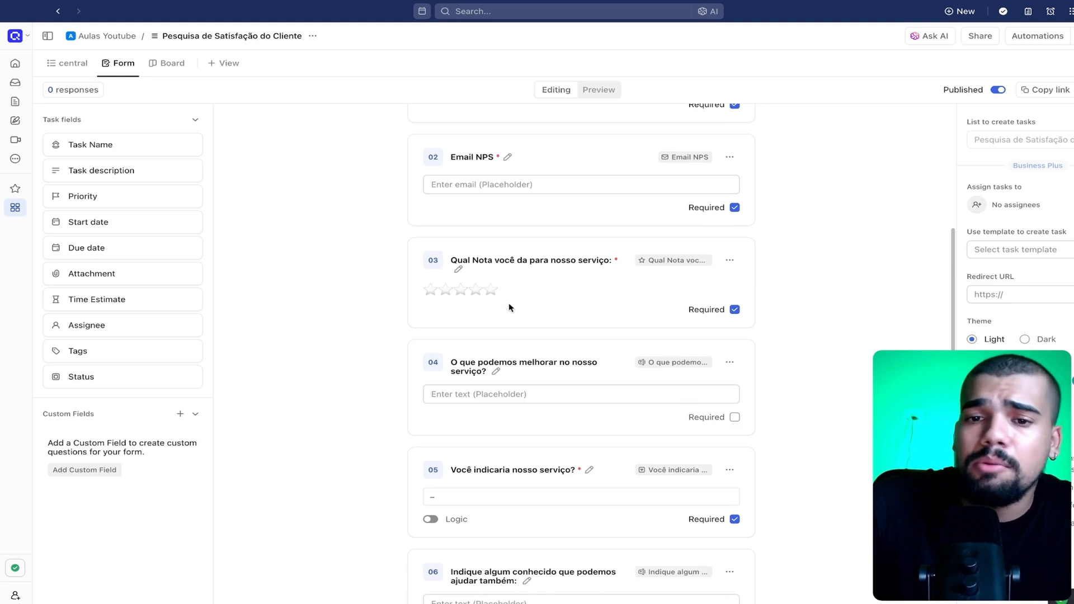
pyautogui.scroll(3, 519, 307)
pyautogui.scroll(-4, 526, 371)
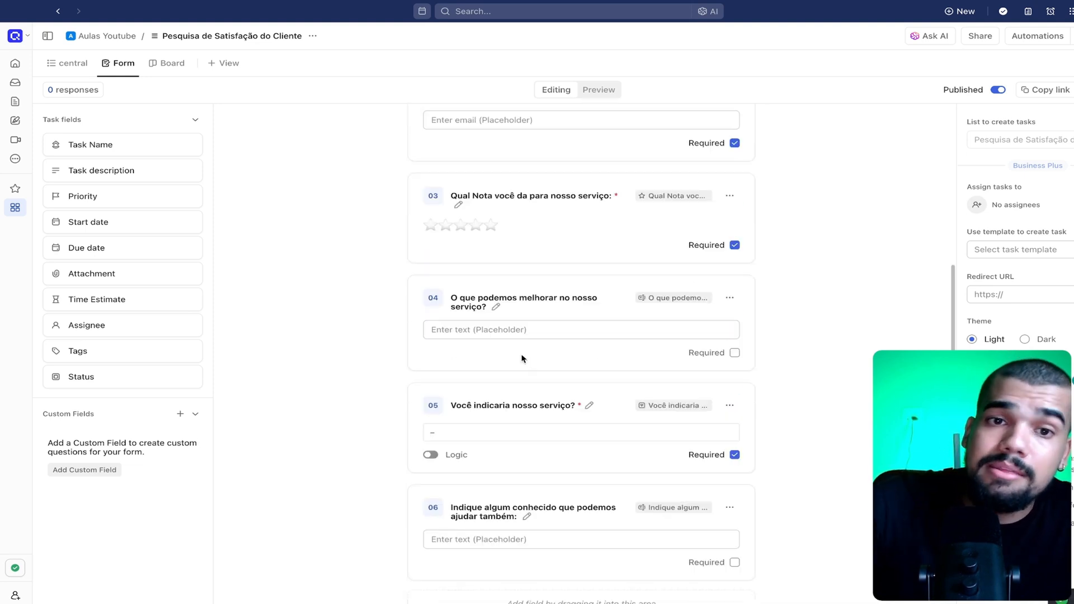
# Add the Task Name field as the form's first question and title it "Qual Seu nome?"
pyautogui.scroll(5, 487, 364)
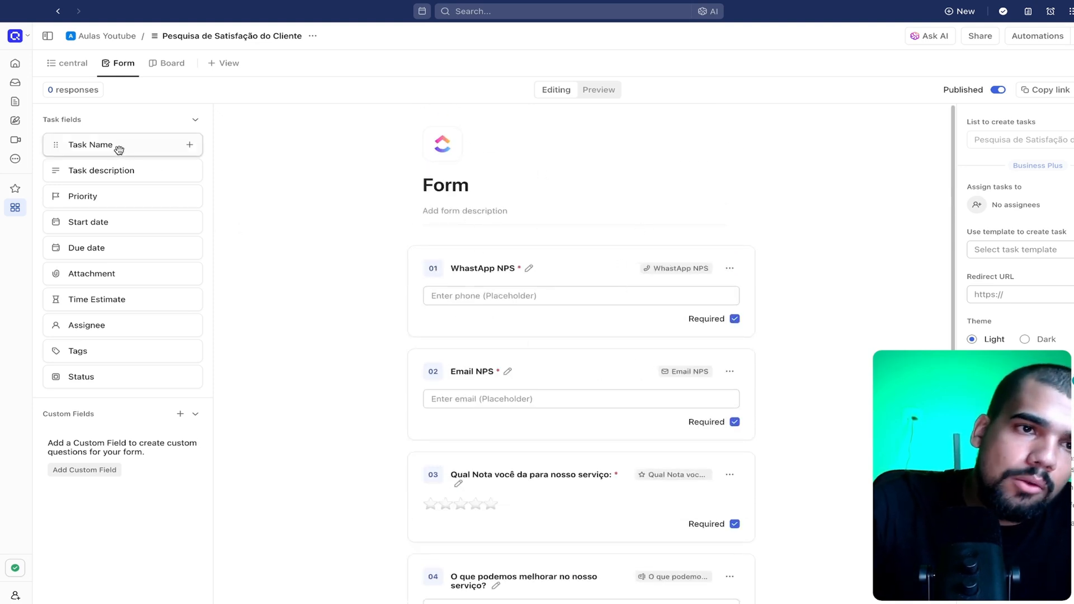
pyautogui.moveTo(161, 155); pyautogui.dragTo(492, 233)
pyautogui.moveTo(93, 145); pyautogui.dragTo(482, 254)
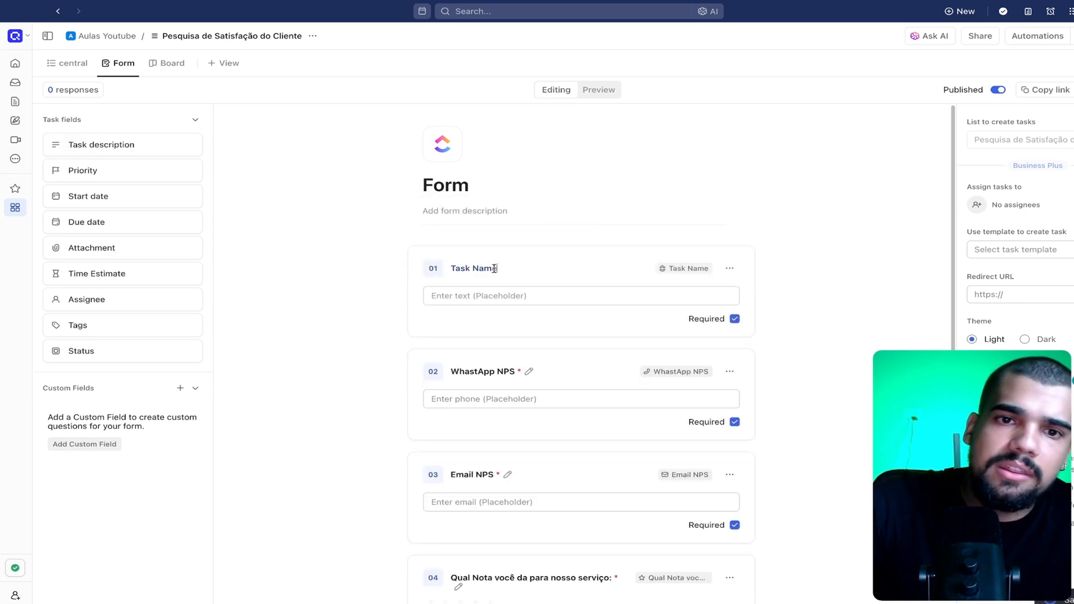
pyautogui.click(494, 264)
pyautogui.write('Qual Seu')
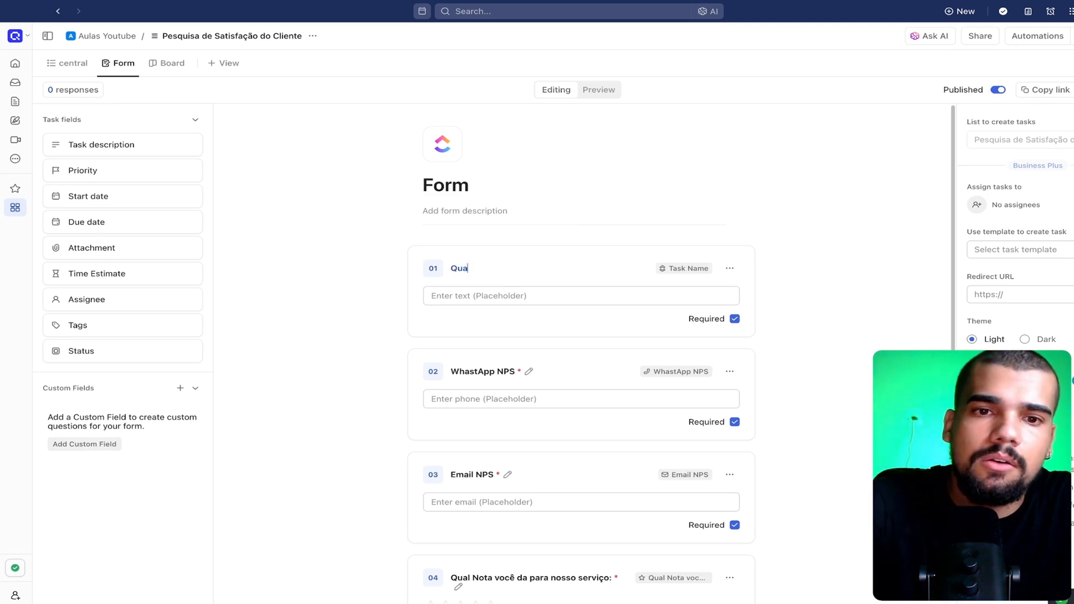
pyautogui.write(' nome?')
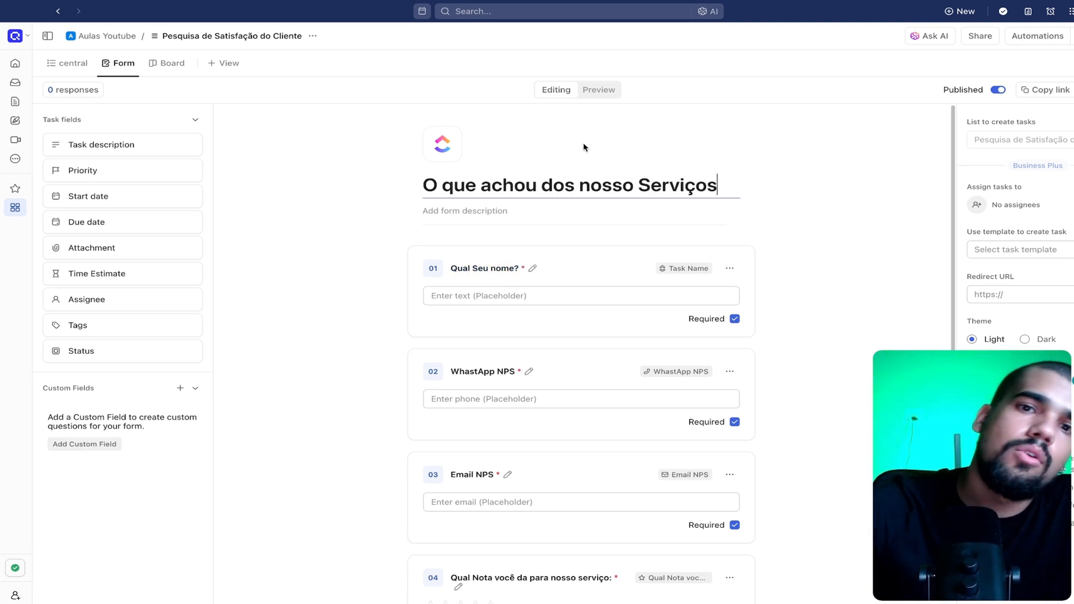
# Replace the form's title with "NPS"
pyautogui.moveTo(426, 186); pyautogui.dragTo(727, 185)
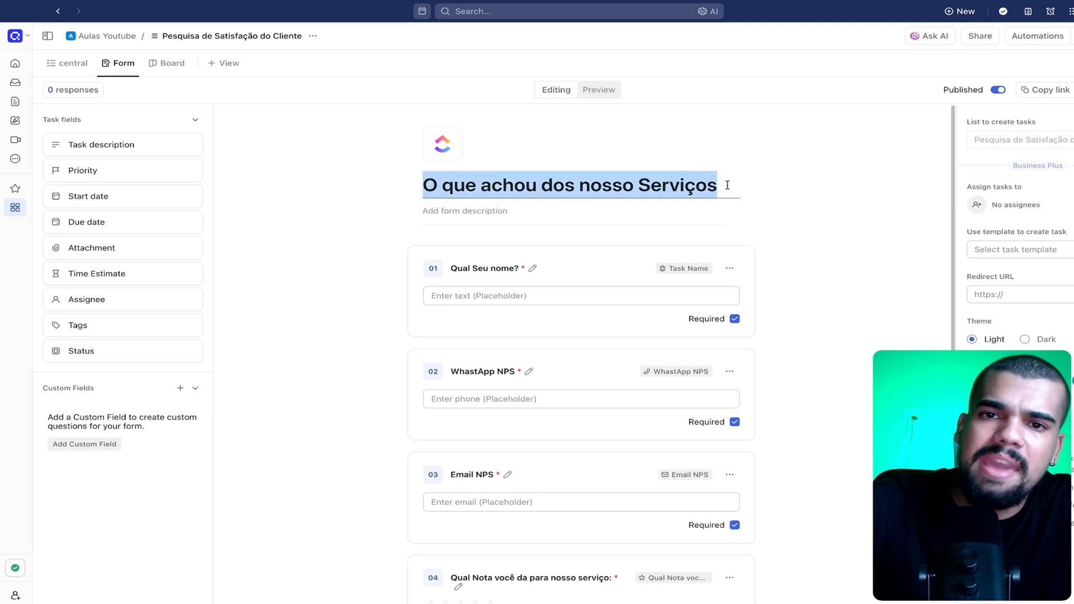
pyautogui.write('NPS')
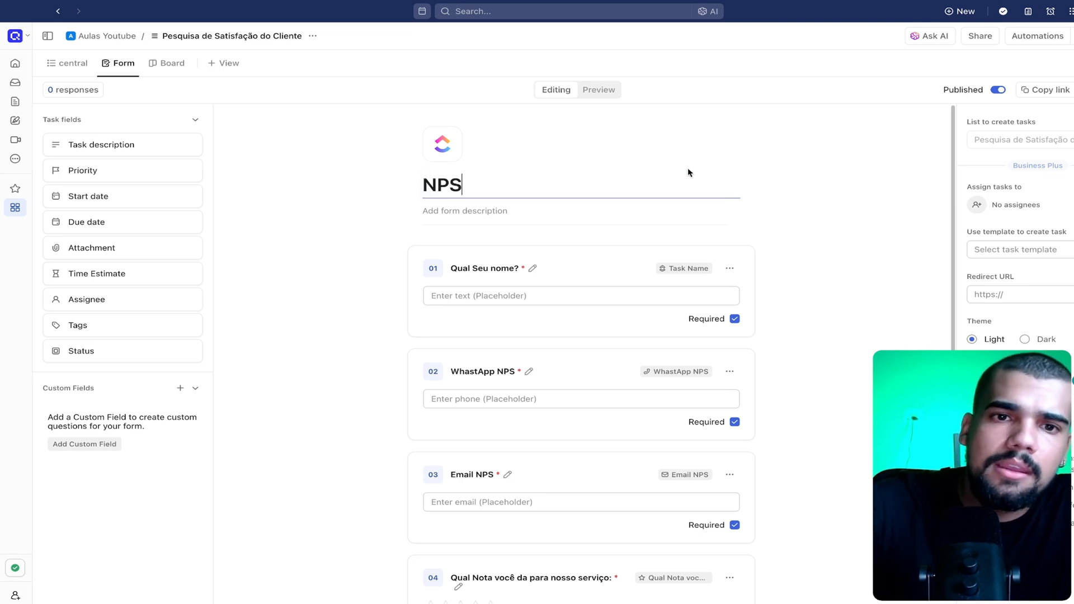
pyautogui.click(725, 158)
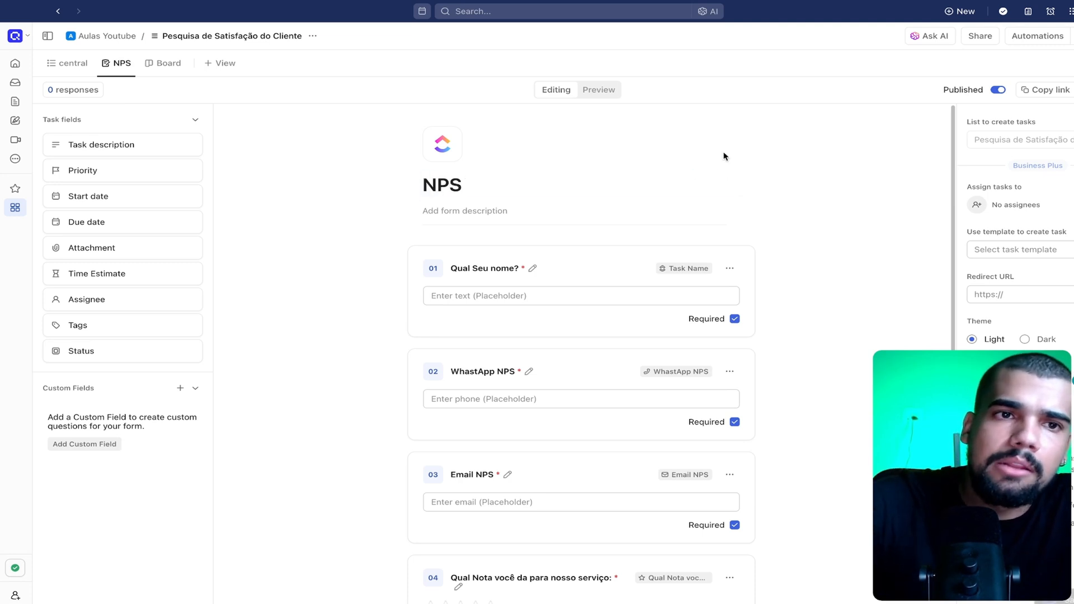
# Enter the form description "Pesquisa de satisfacão de cliente, leva menos de 3 min"
pyautogui.click(439, 210)
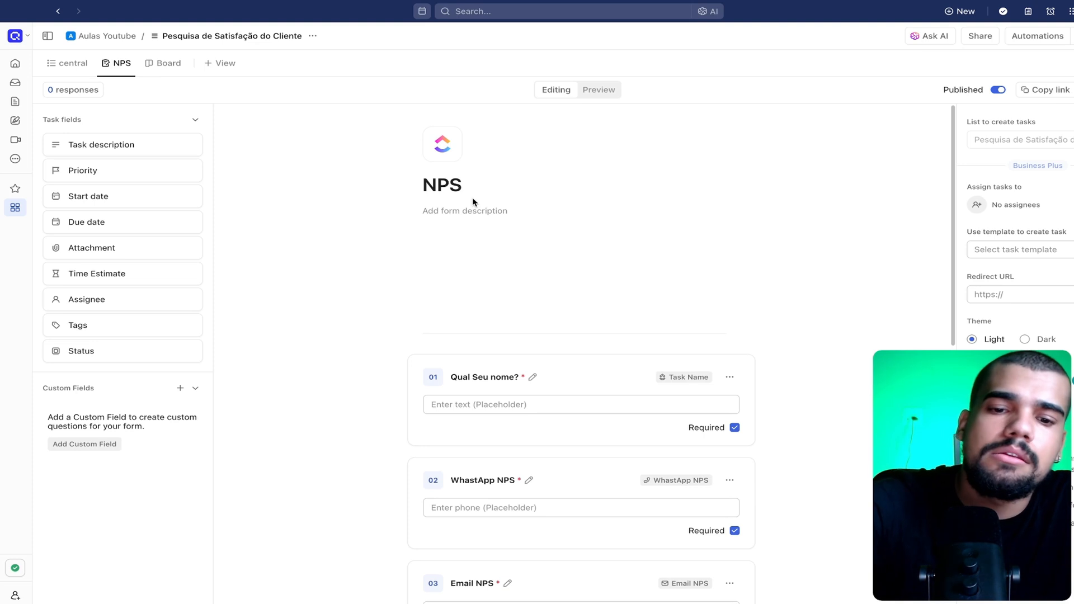
pyautogui.write('Pesquisa de satisfação de cliente')
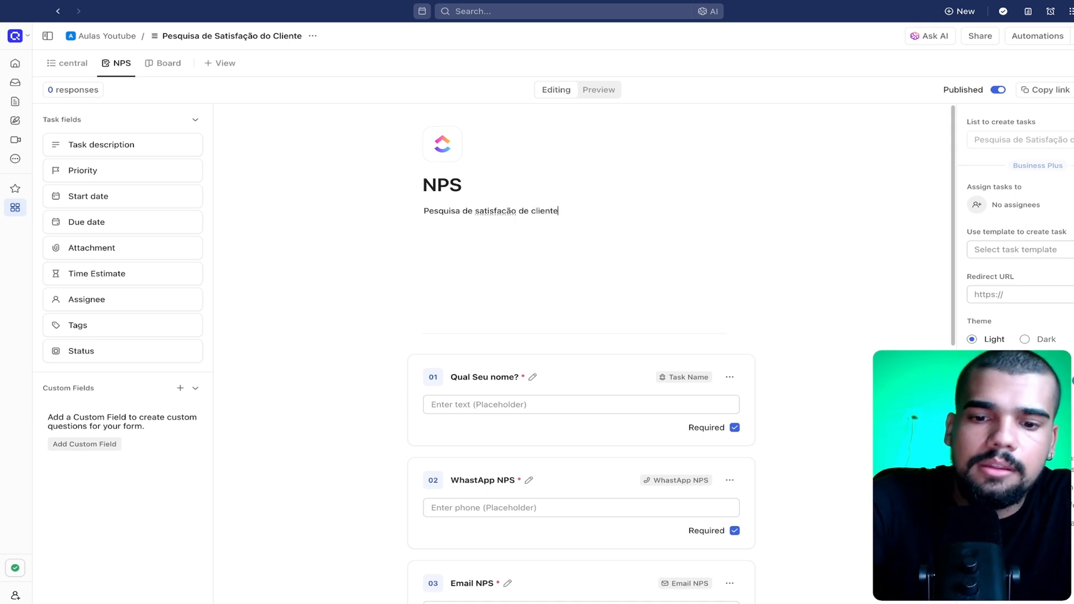
pyautogui.write(', leva meno')
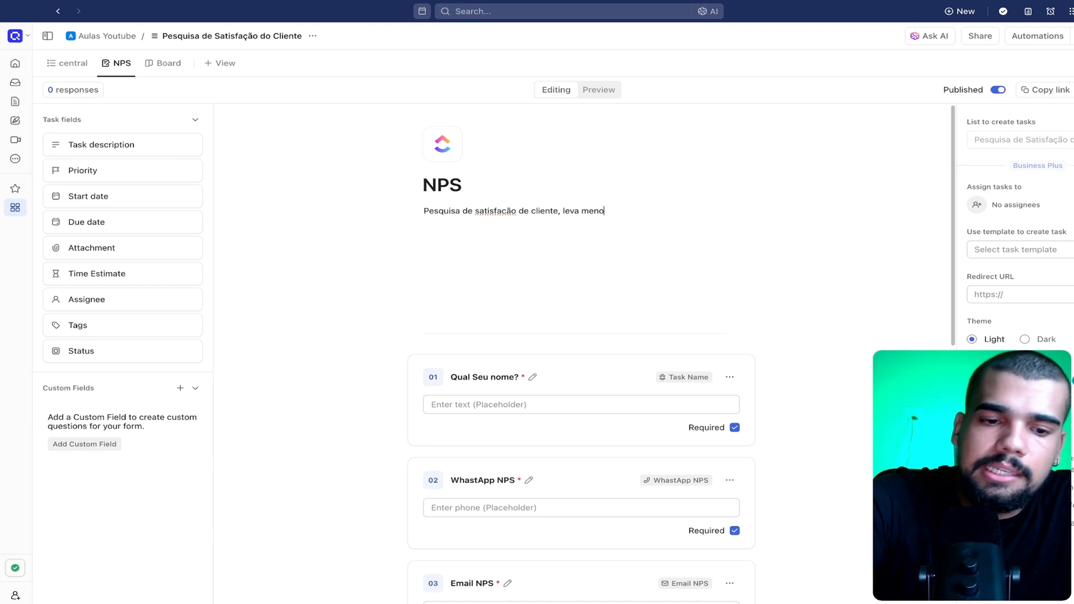
pyautogui.write('s de 3 min')
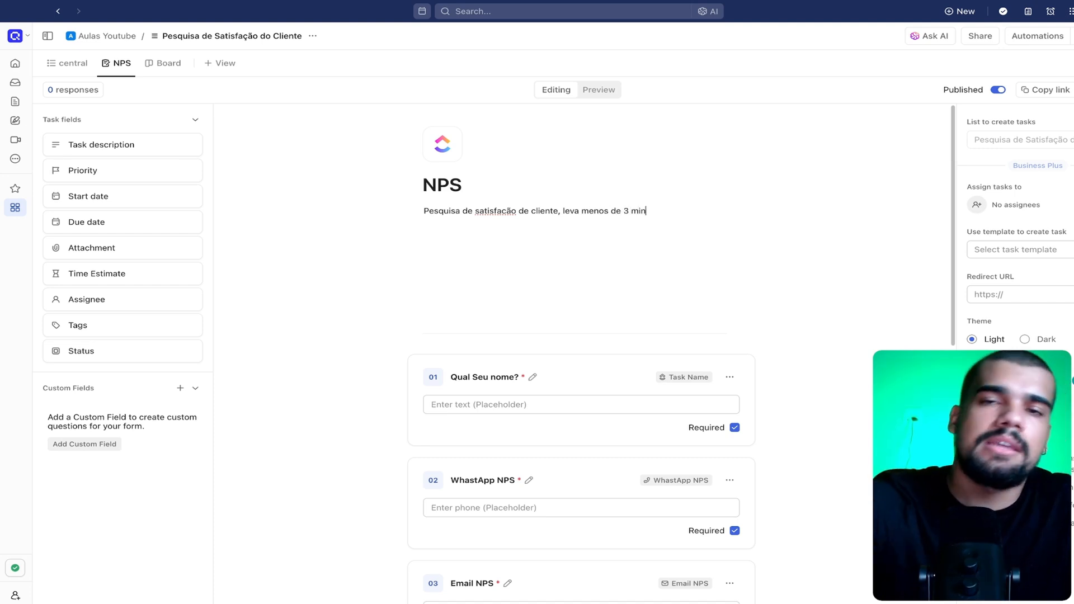
pyautogui.scroll(-2, 652, 320)
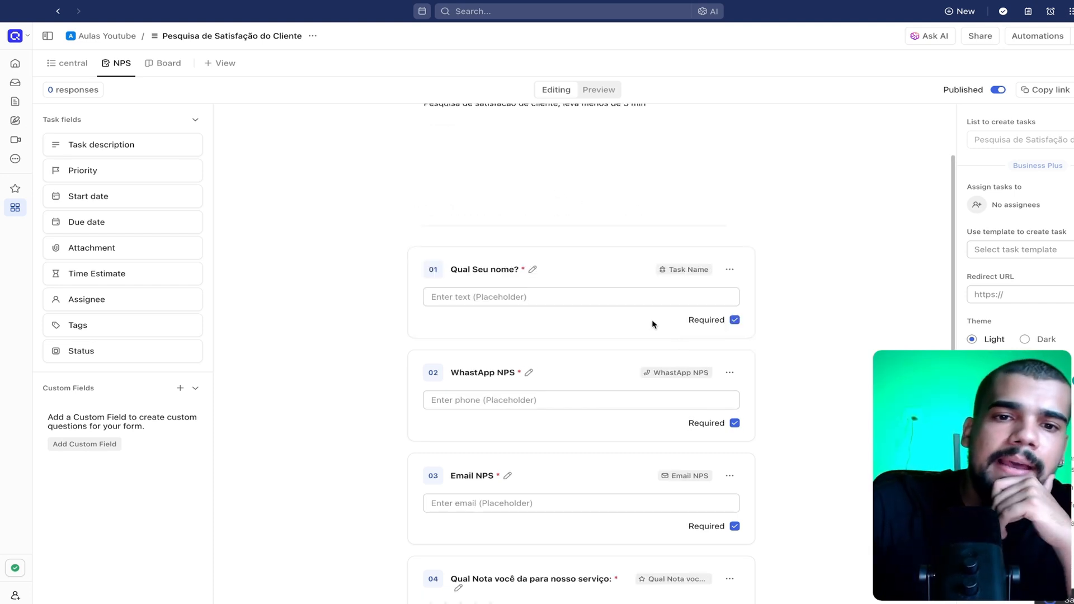
pyautogui.scroll(2, 637, 302)
pyautogui.scroll(-4, 683, 338)
pyautogui.scroll(4, 683, 338)
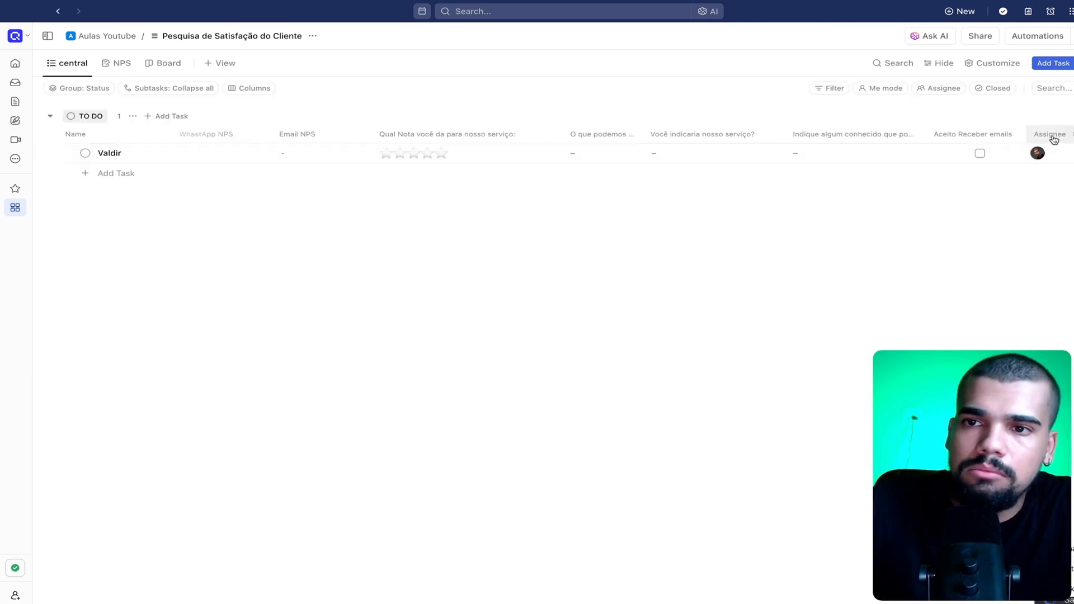
# Add the "Aceito Receber emails" custom field to the NPS form as its last question, after the referral question
pyautogui.click(118, 67)
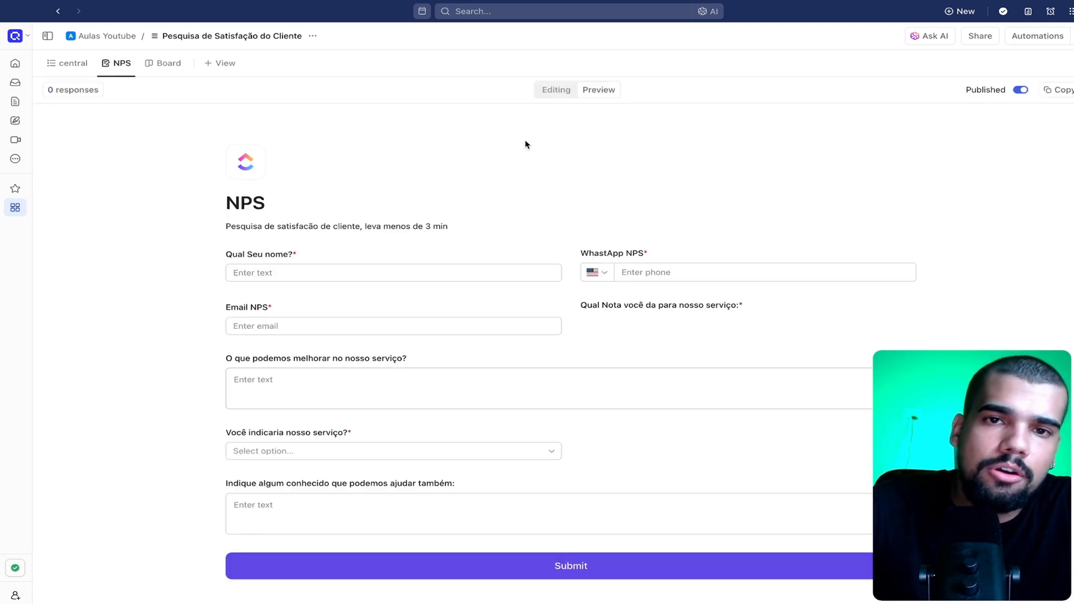
pyautogui.click(556, 89)
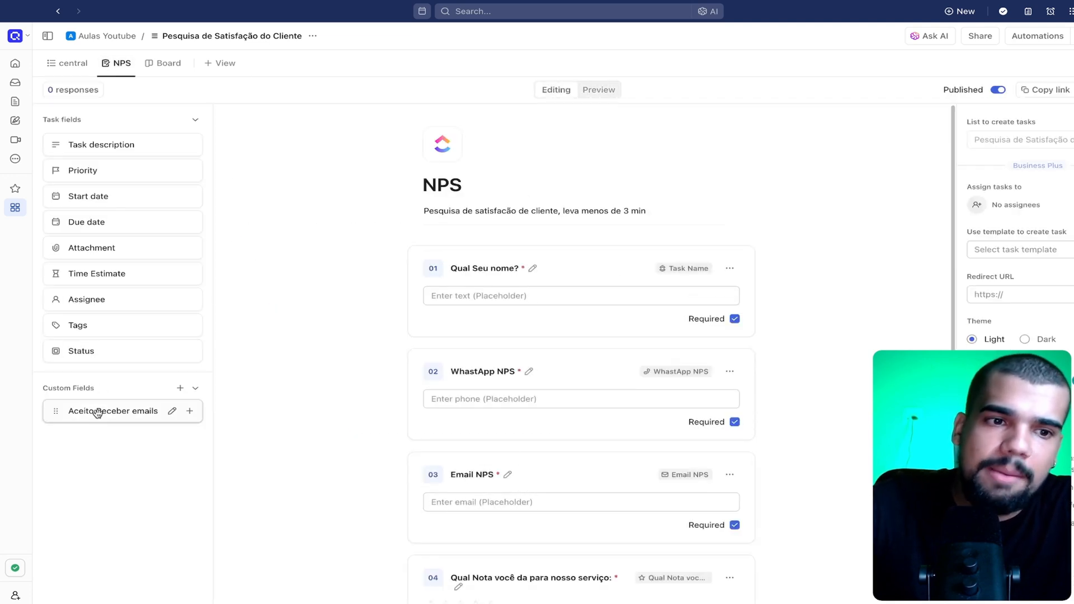
pyautogui.moveTo(96, 412); pyautogui.dragTo(599, 470)
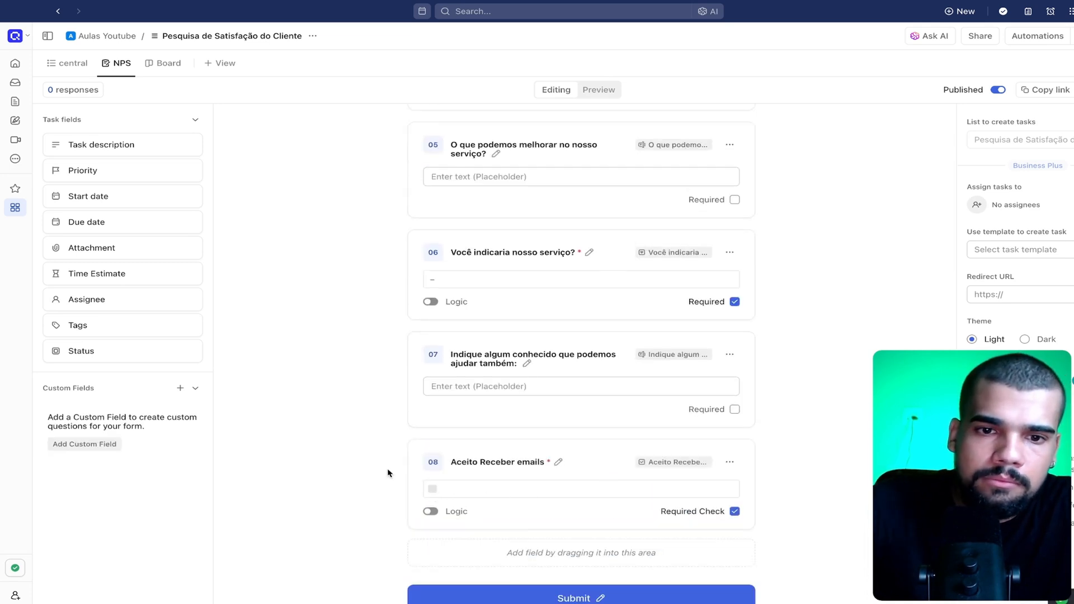
# Set the description of the list's "Aceito Receber emails" field to "twat"
pyautogui.click(66, 63)
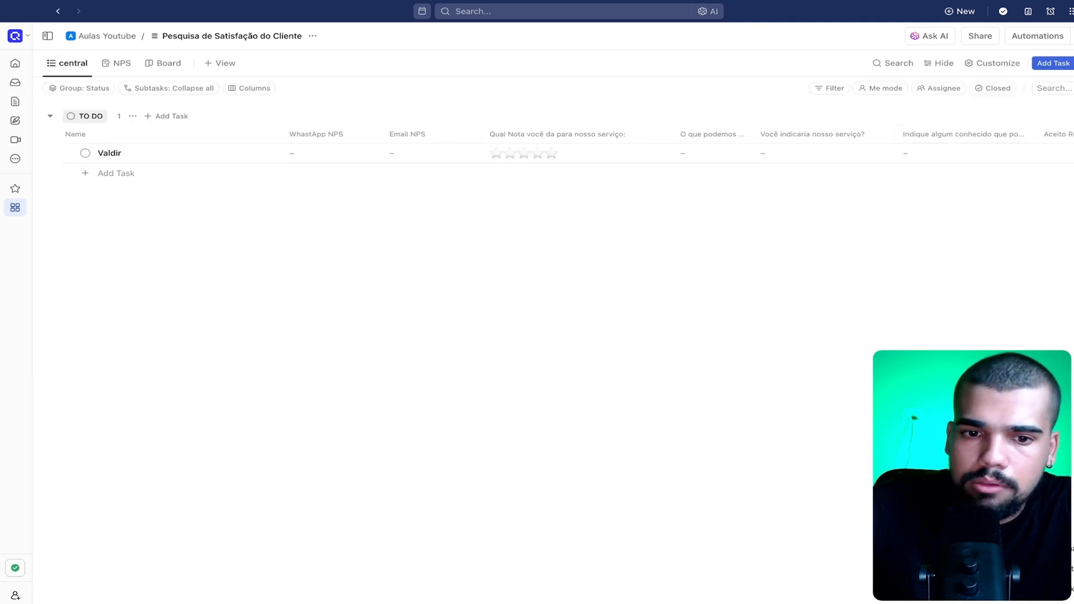
pyautogui.moveTo(518, 601)
pyautogui.hscroll(3, 560, 336)
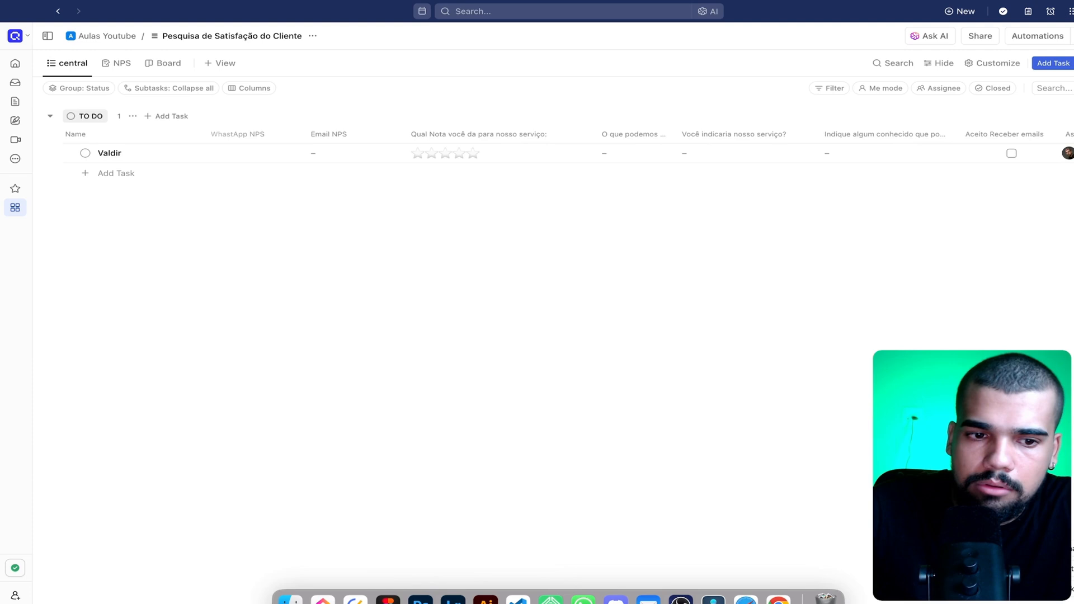
pyautogui.click(895, 134)
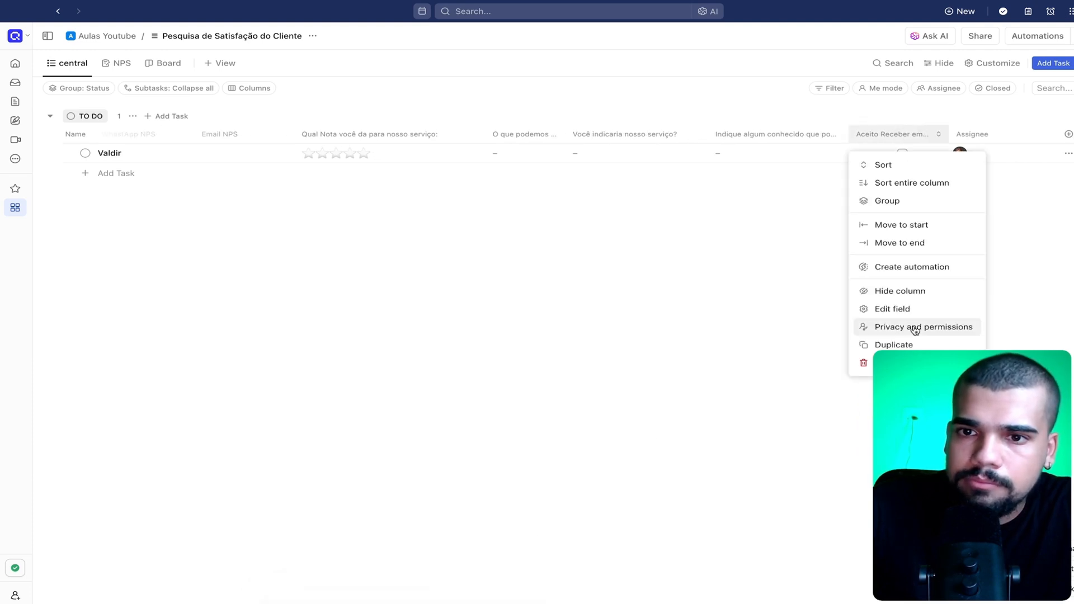
pyautogui.click(899, 309)
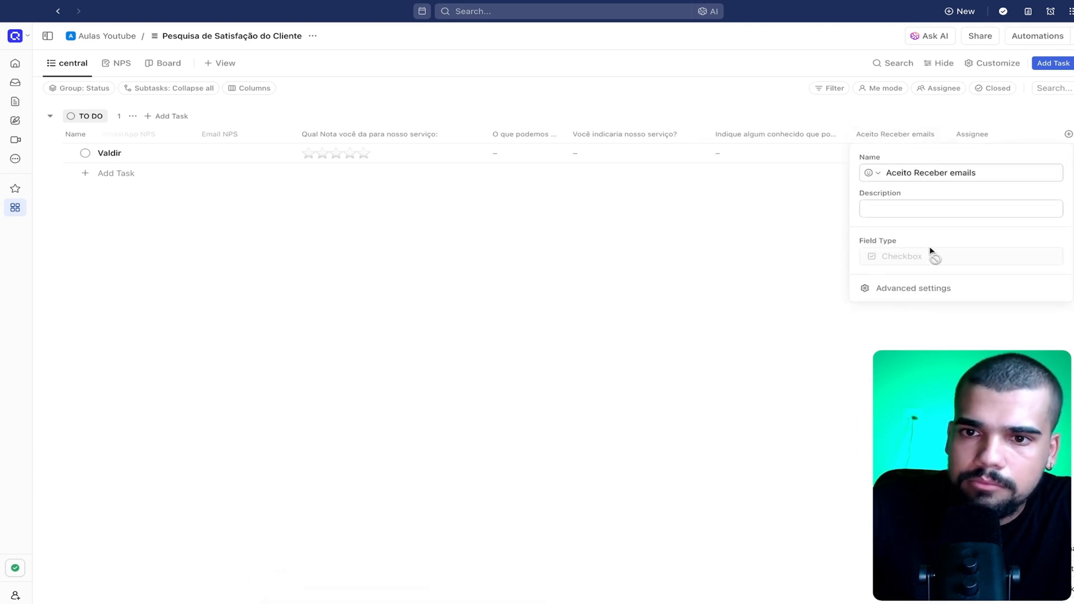
pyautogui.click(889, 208)
pyautogui.write('twat')
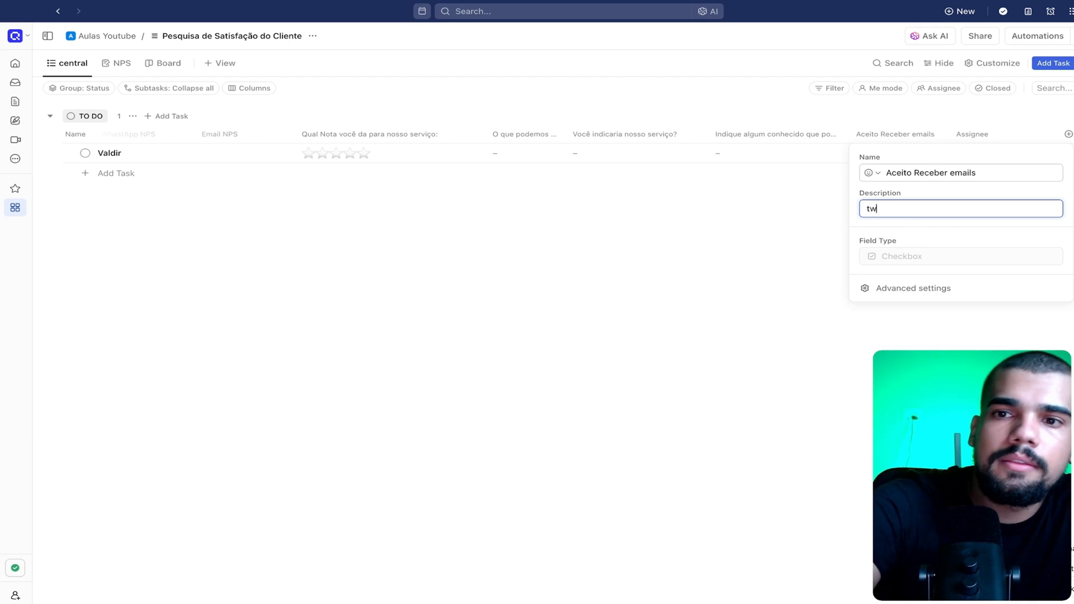
pyautogui.click(552, 403)
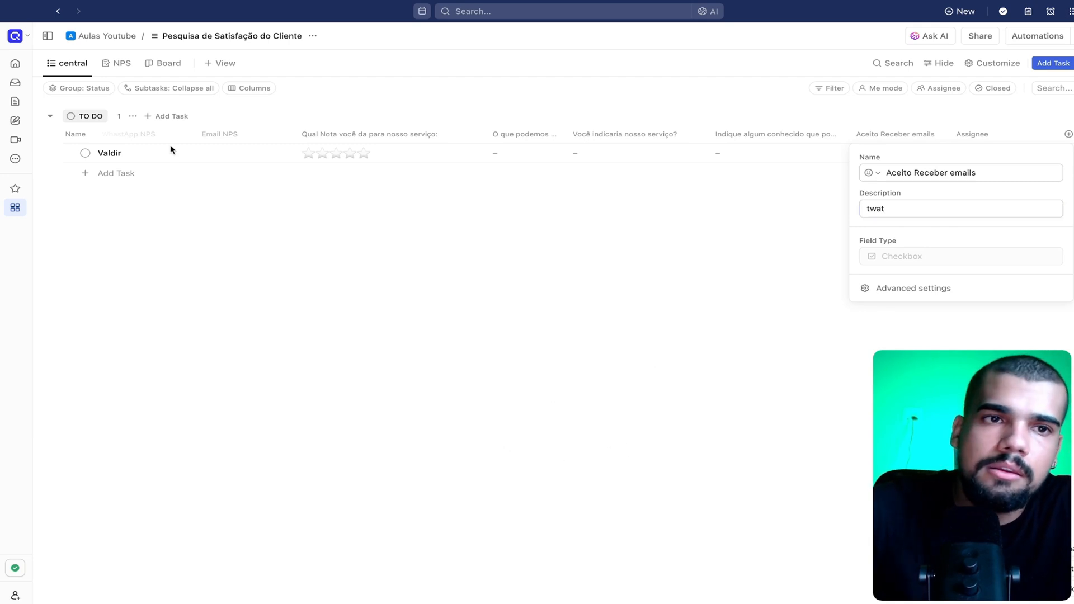
# Review the NPS form's preview and its questions in editing mode, checking the "Aceito Receber emails" checkbox question
pyautogui.click(118, 63)
pyautogui.click(117, 63)
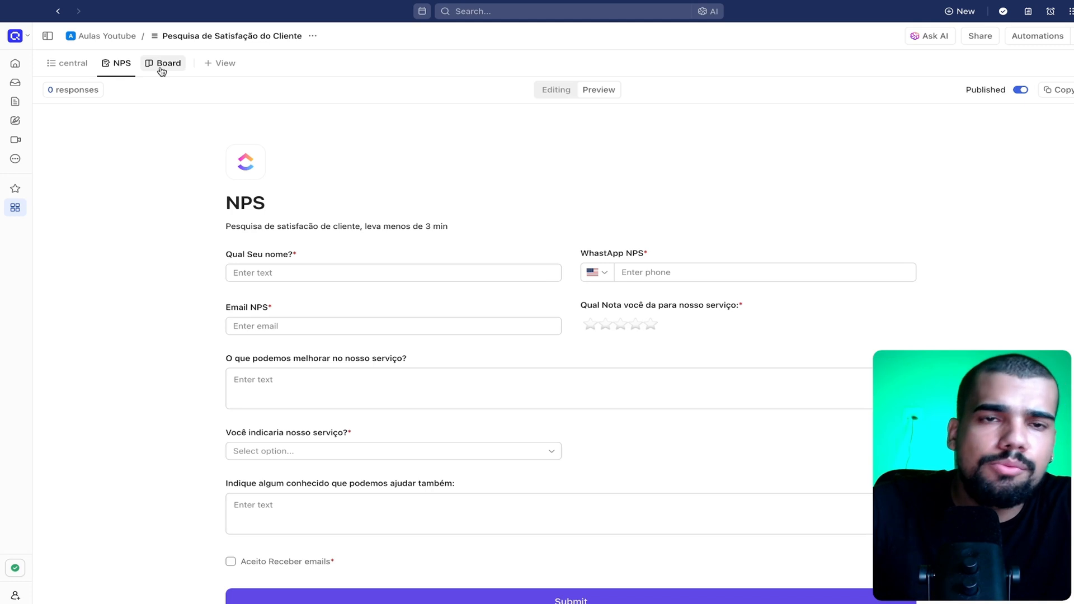
pyautogui.scroll(-1, 347, 179)
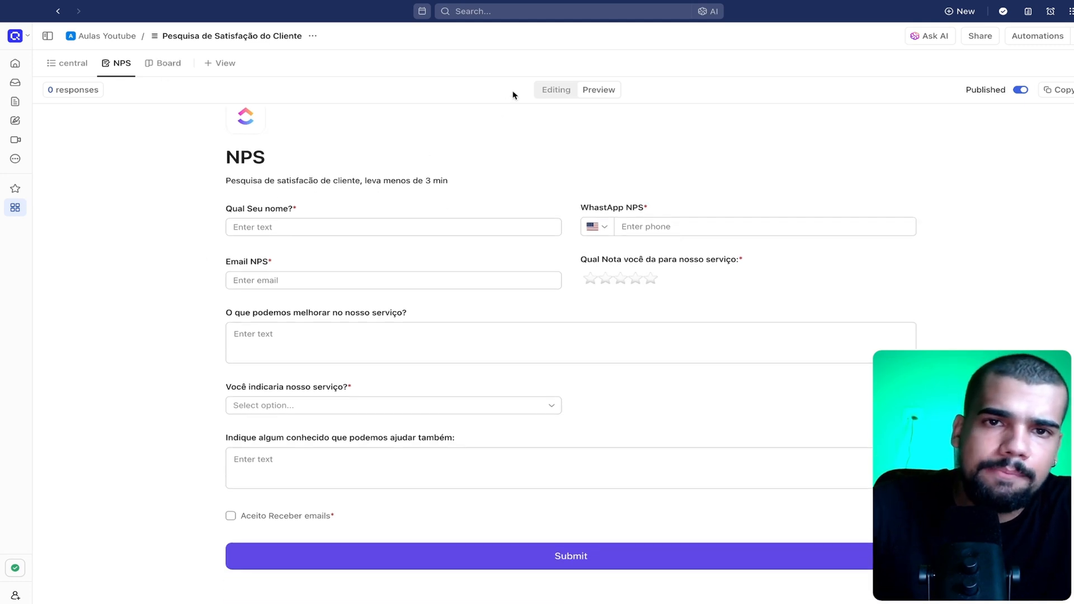
pyautogui.click(556, 89)
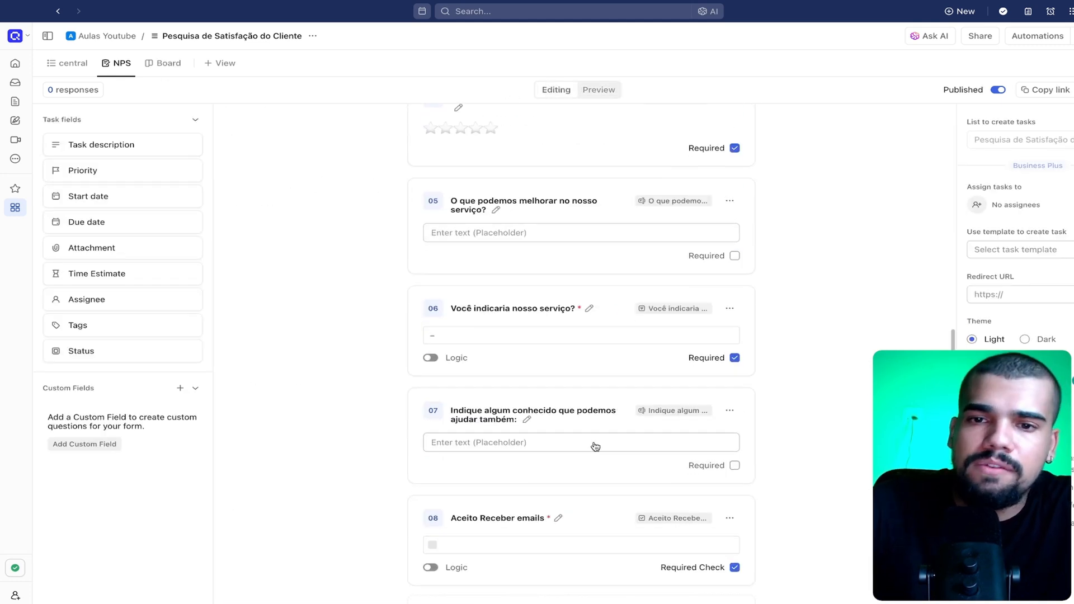
pyautogui.scroll(-1, 594, 445)
pyautogui.scroll(-3, 563, 475)
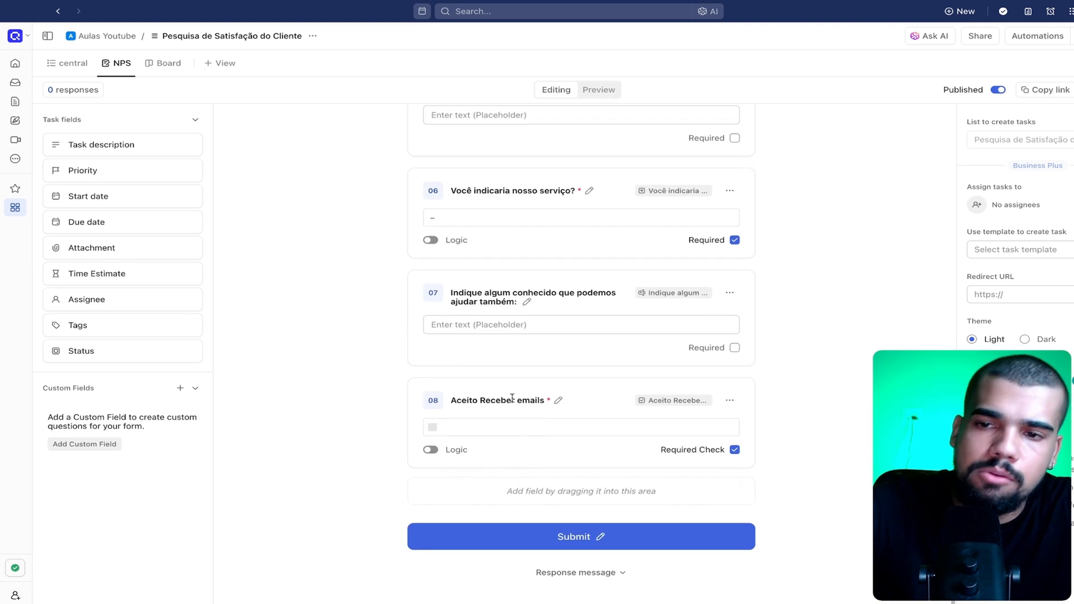
pyautogui.scroll(3, 513, 495)
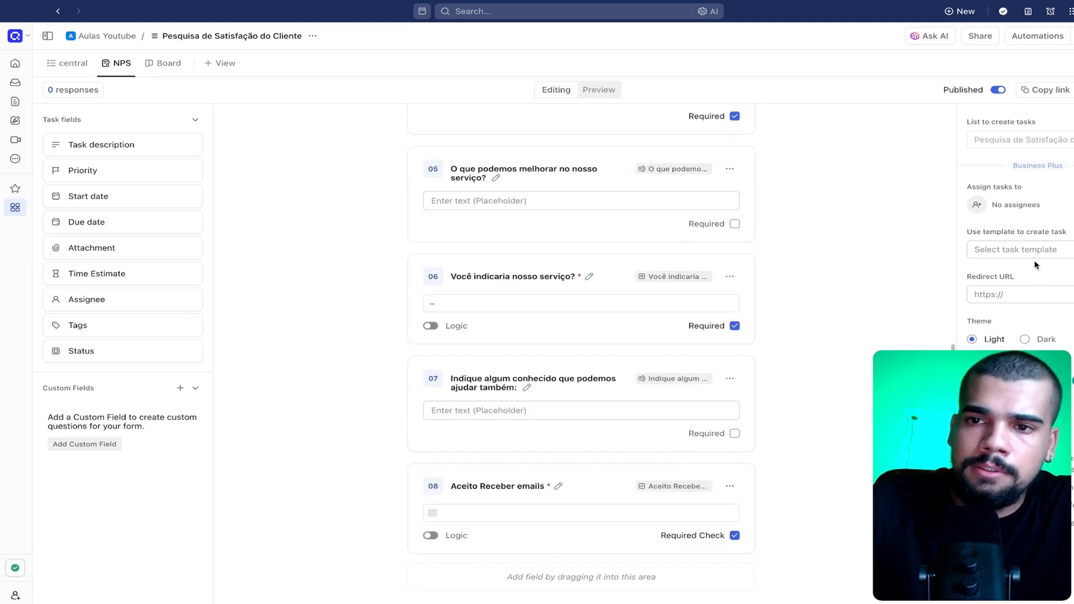
pyautogui.scroll(-3, 700, 226)
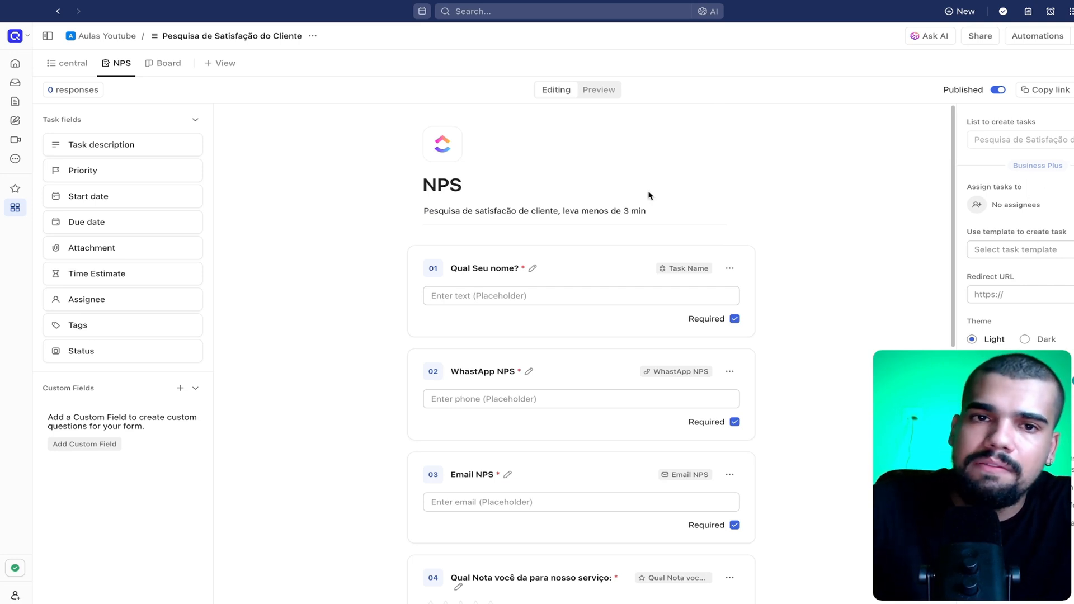
# Preview the form and test the "WhastApp NPS" country selector by choosing Brazil (+55)
pyautogui.click(602, 90)
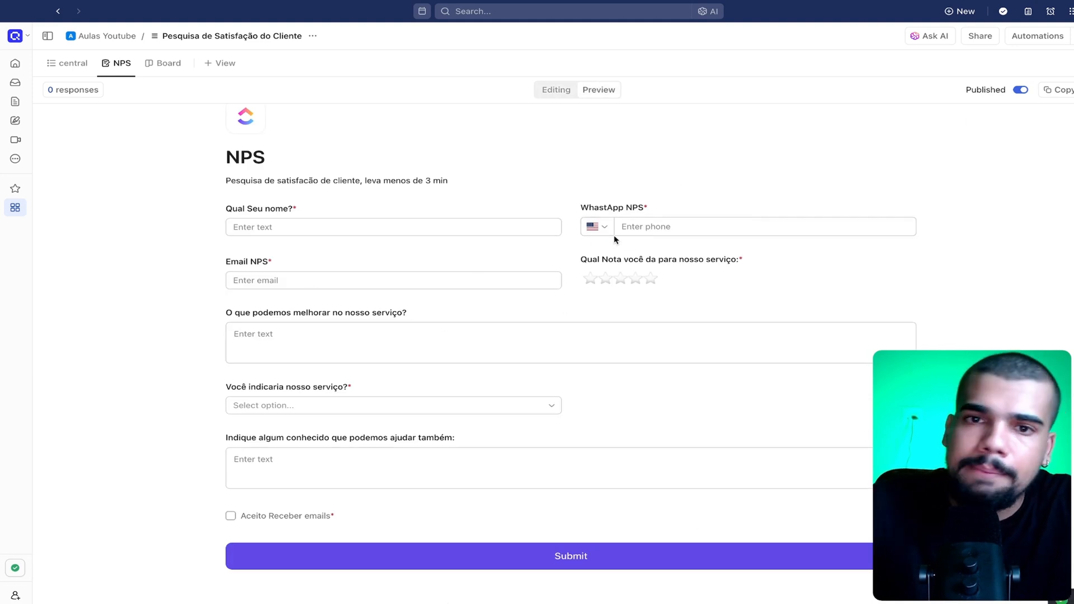
pyautogui.click(599, 227)
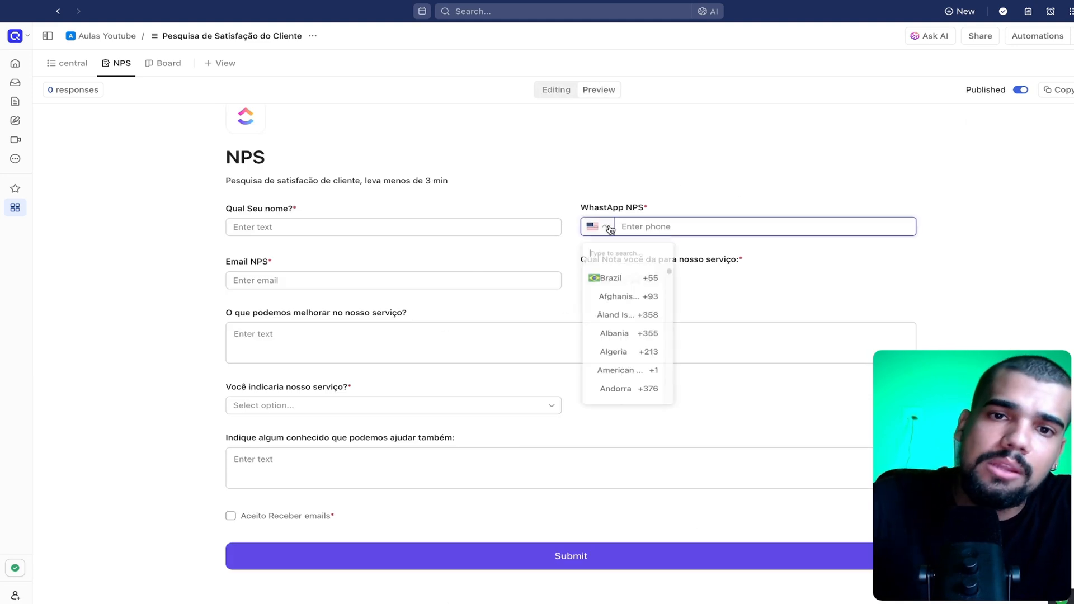
pyautogui.click(618, 280)
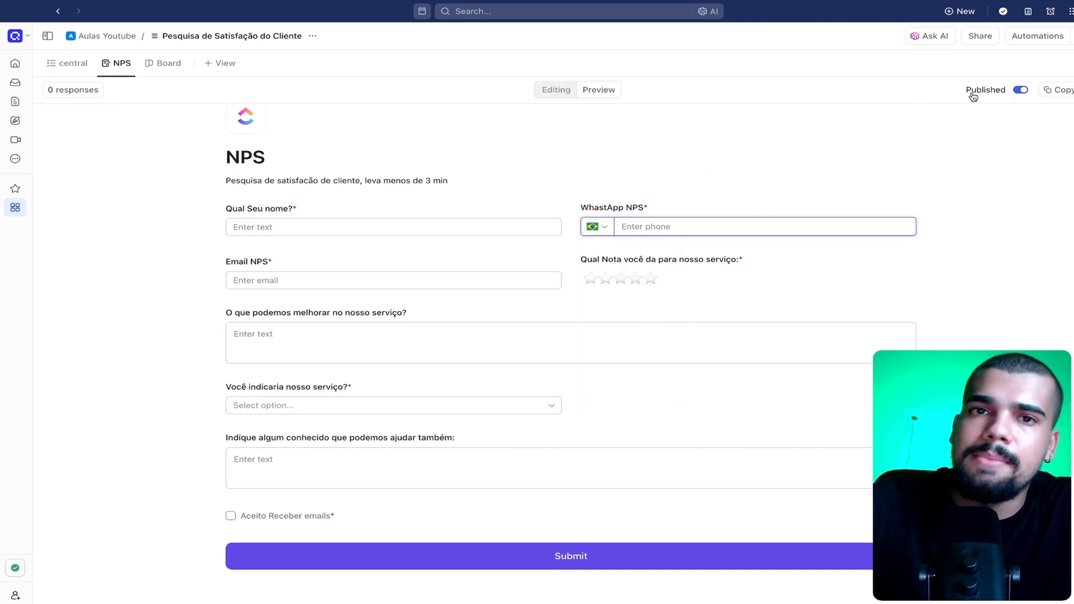
# Copy the NPS form's public link and open it in a new Google Chrome tab
pyautogui.click(1054, 93)
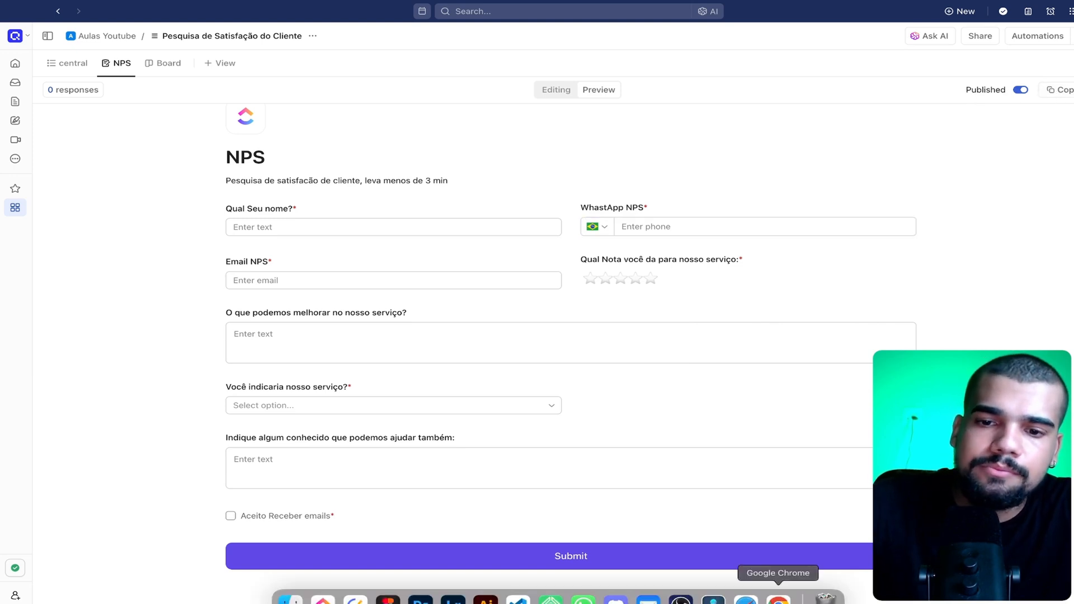
pyautogui.click(779, 592)
pyautogui.click(208, 24)
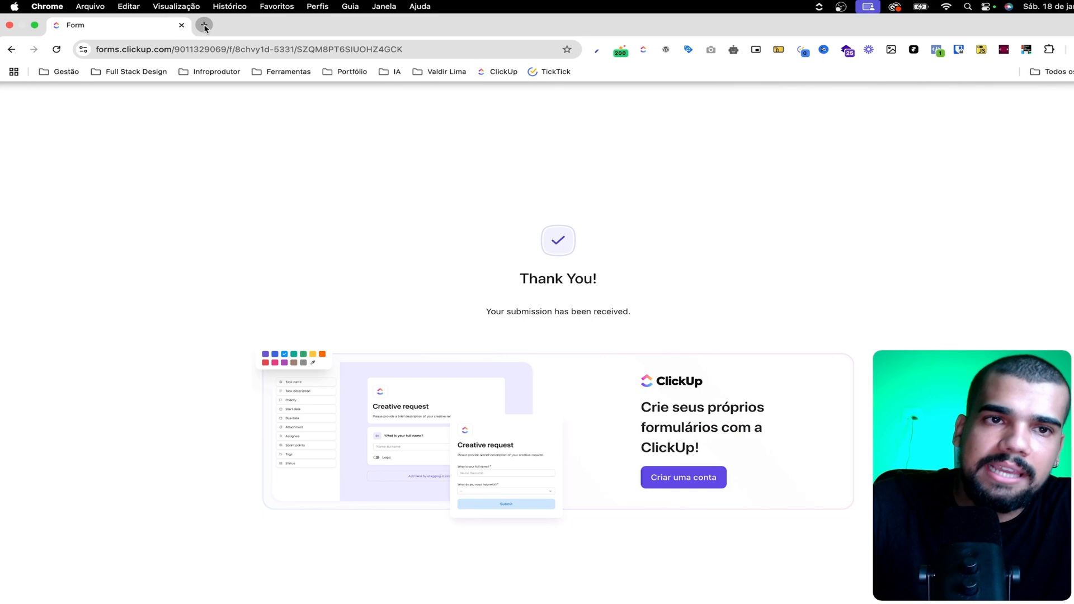
pyautogui.press('super+v')
pyautogui.press('Return')
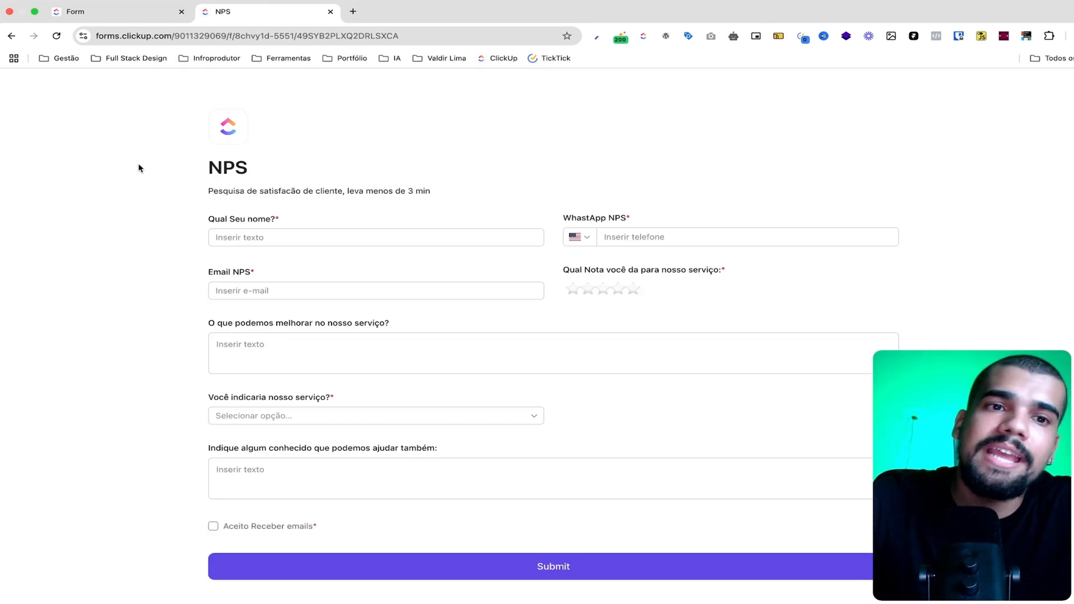
# Answer "Qual Seu nome?" on the public form with the respondent's full name
pyautogui.moveTo(211, 169); pyautogui.dragTo(290, 166)
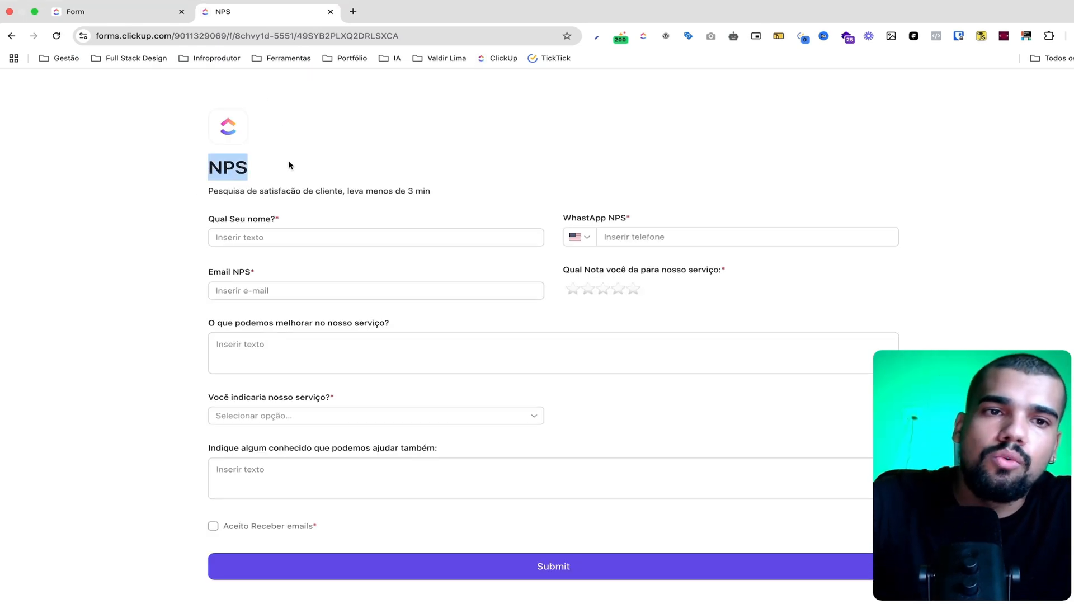
pyautogui.click(205, 202)
pyautogui.click(248, 238)
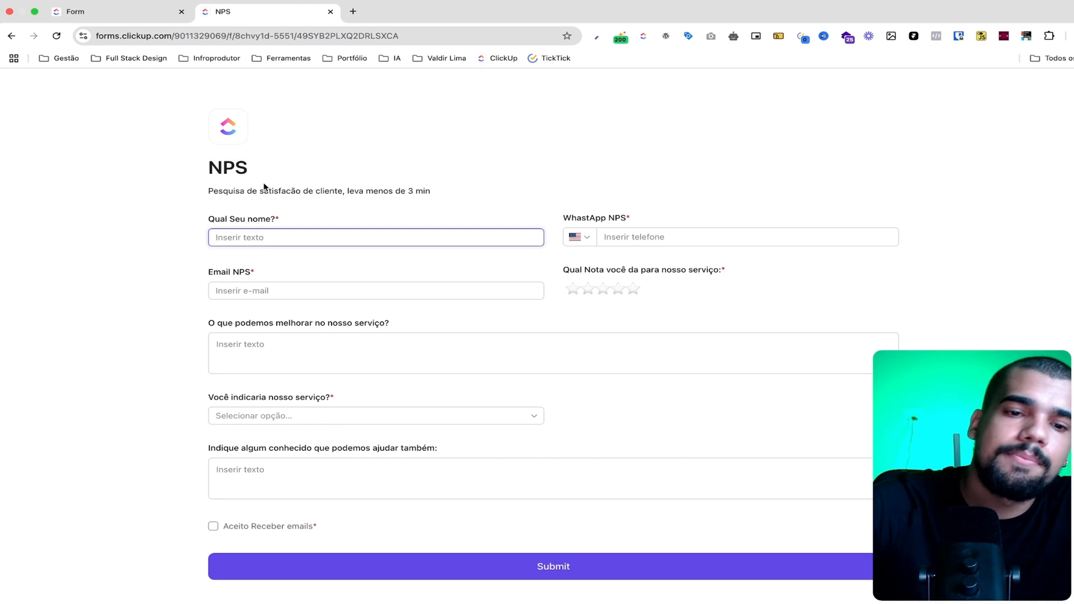
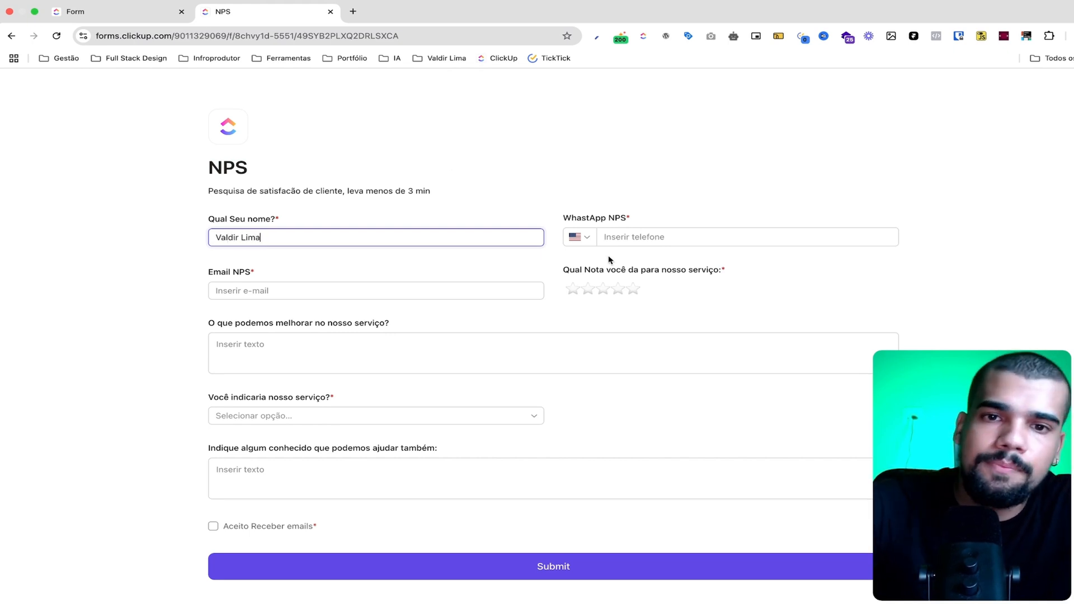
# Choose Brazil as the country in "WhastApp NPS" and enter the respondent's phone number
pyautogui.click(582, 237)
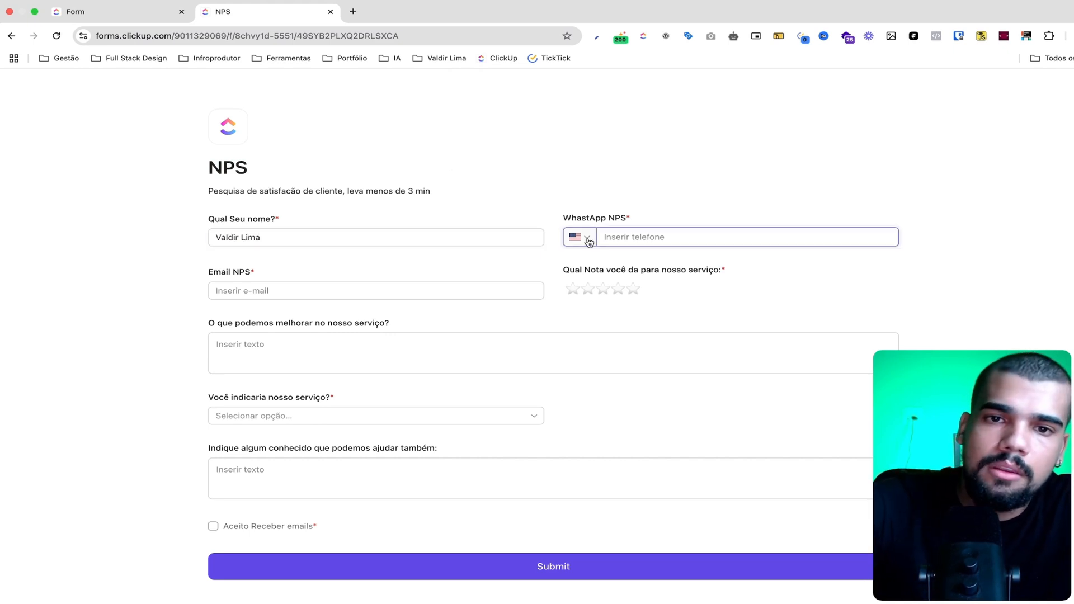
pyautogui.click(593, 287)
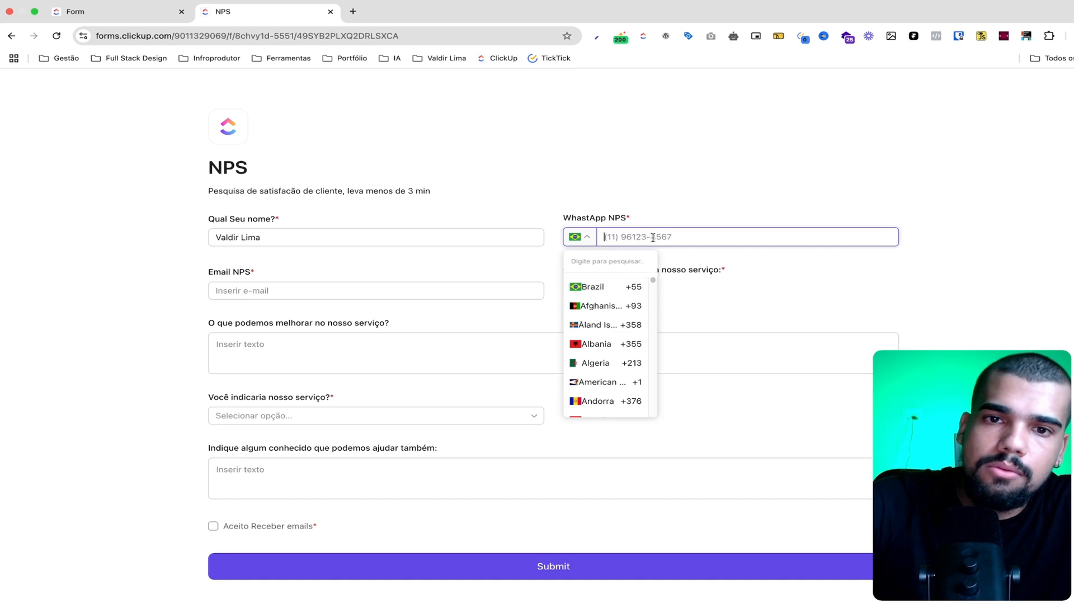
pyautogui.click(650, 237)
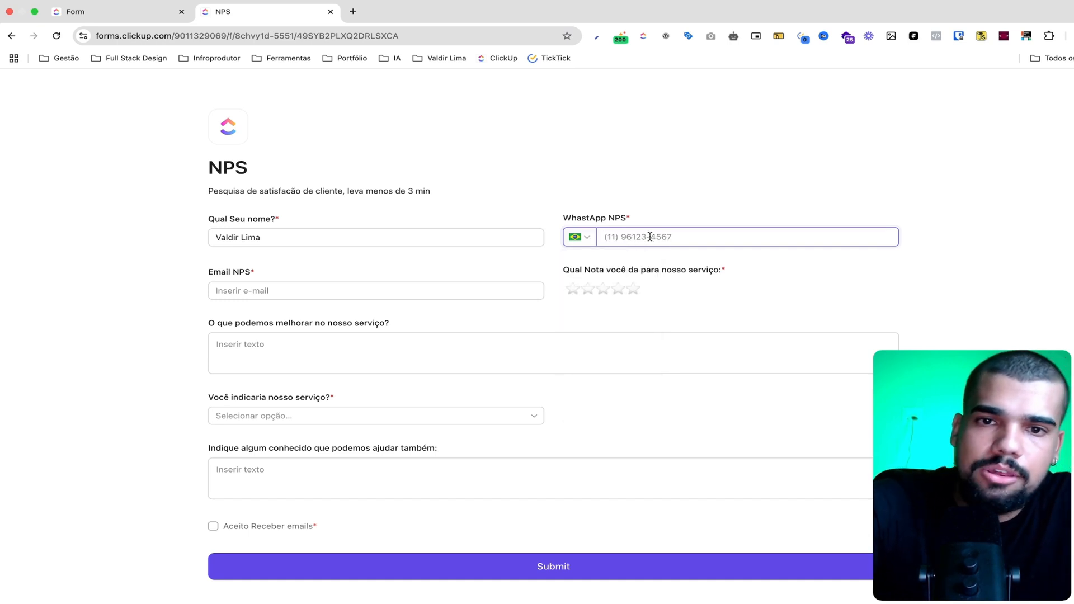
pyautogui.write('1799')
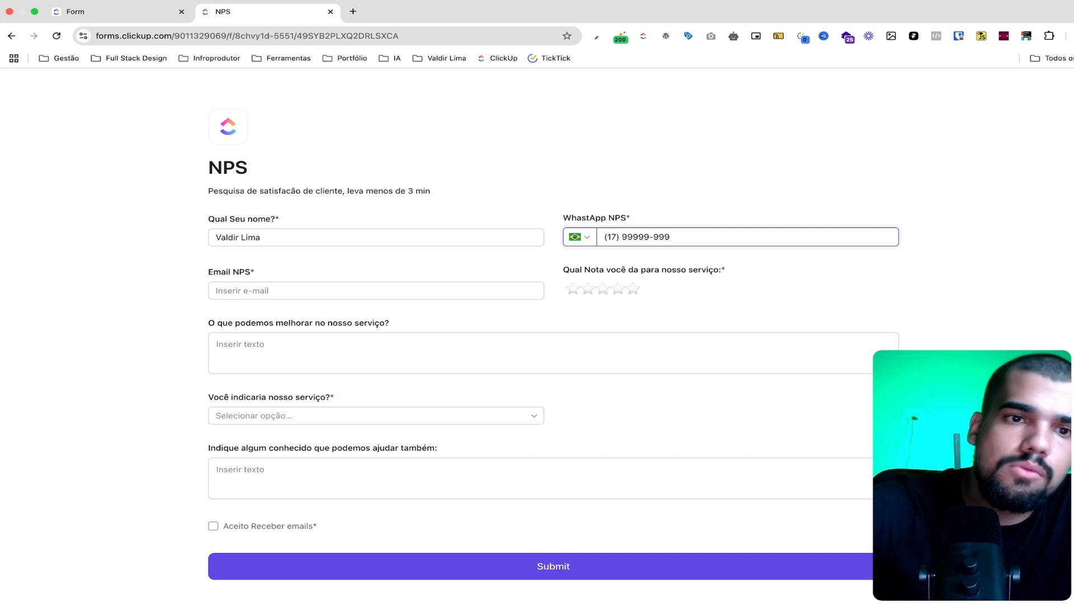
# Fill in the respondent's e-mail address and rate the service five stars
pyautogui.click(347, 291)
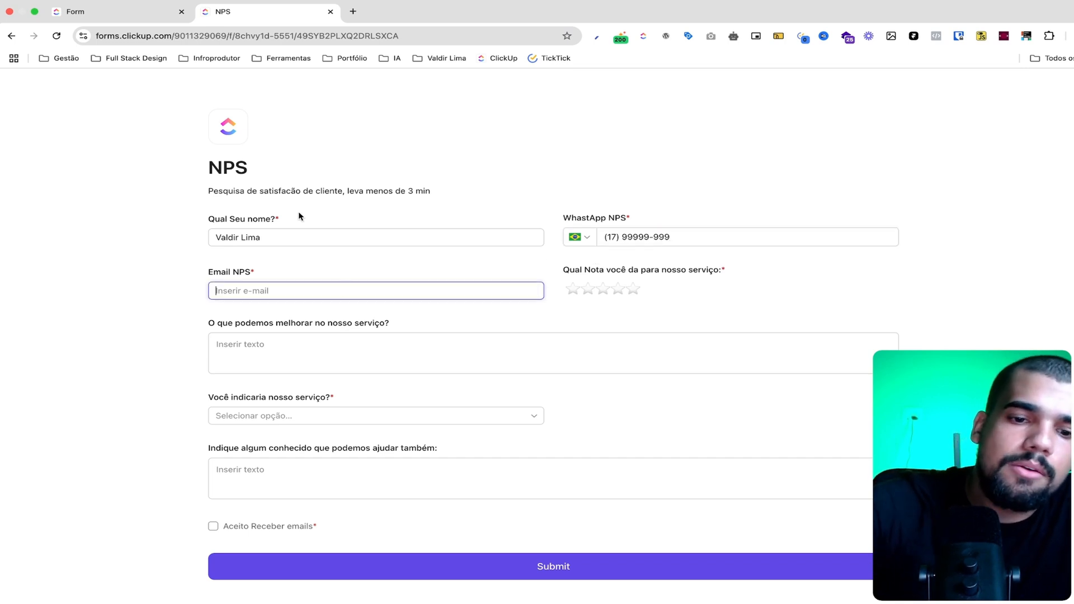
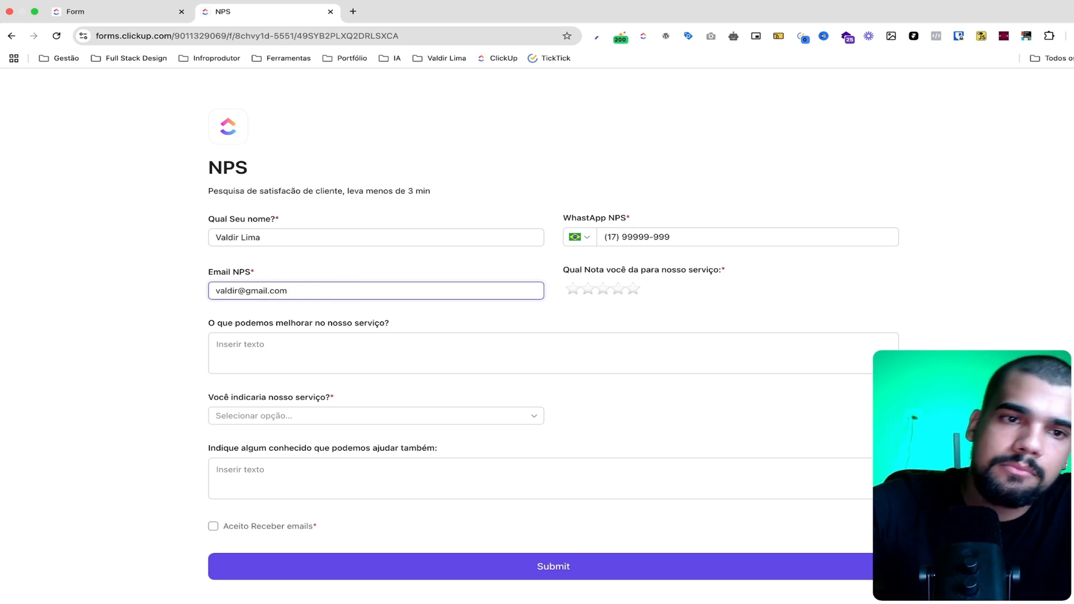
pyautogui.click(59, 362)
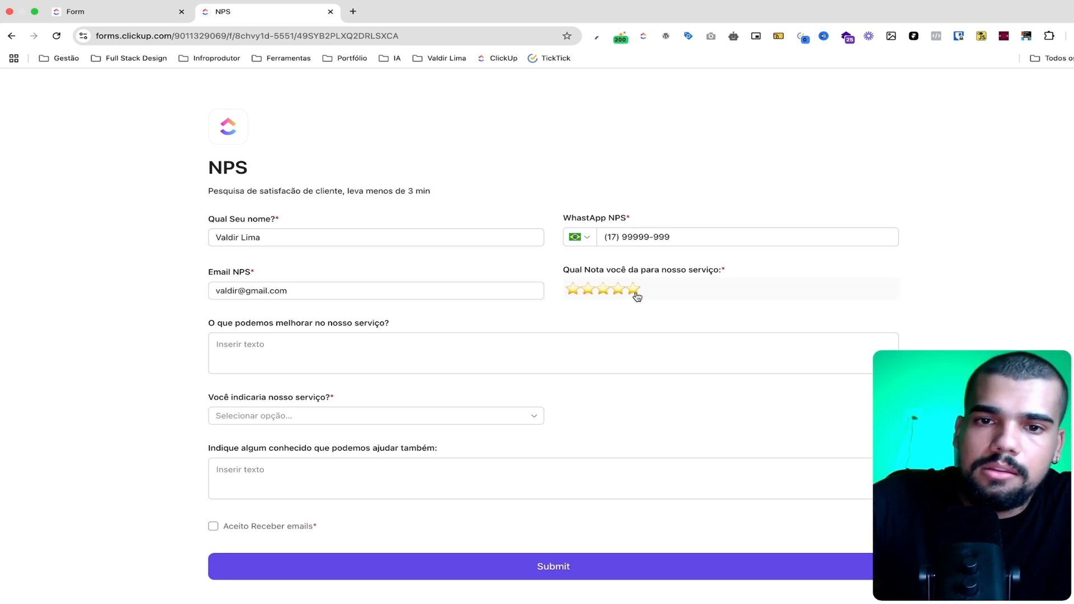
pyautogui.click(637, 297)
# Answer the improvement question with "Vocês poderia dar um brinde." and choose "Sim" for "Você indicaria nosso serviço?"
pyautogui.click(285, 347)
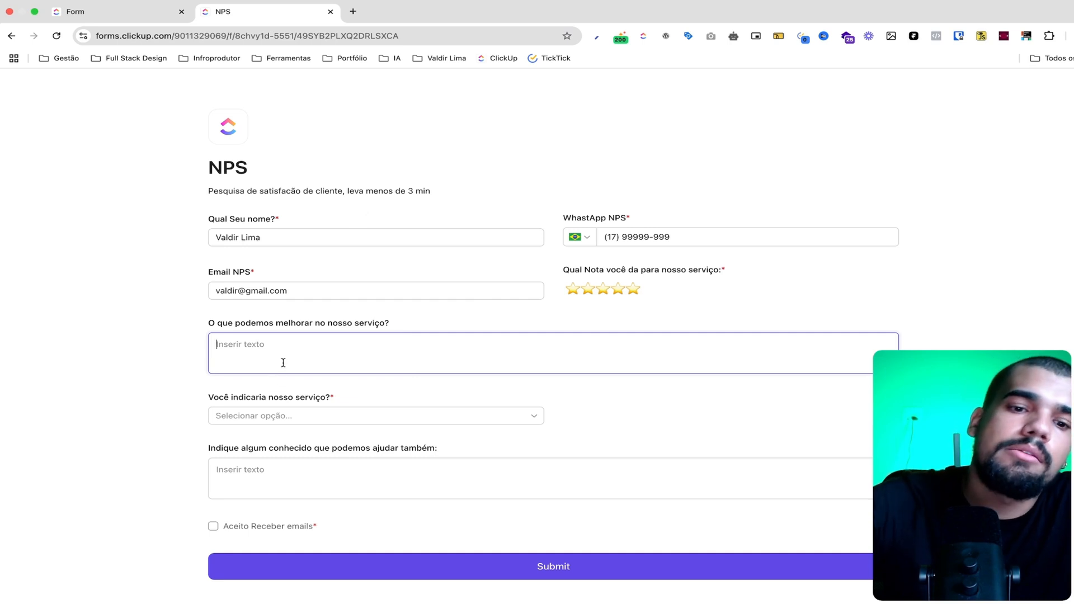
pyautogui.write('Vocês poderia dar u')
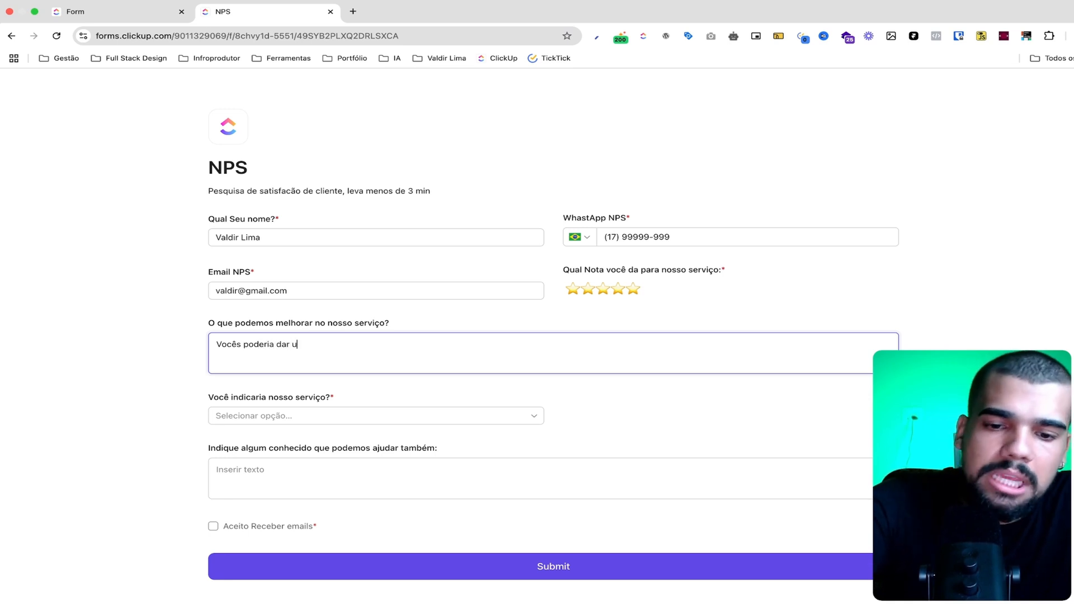
pyautogui.write('rinde.')
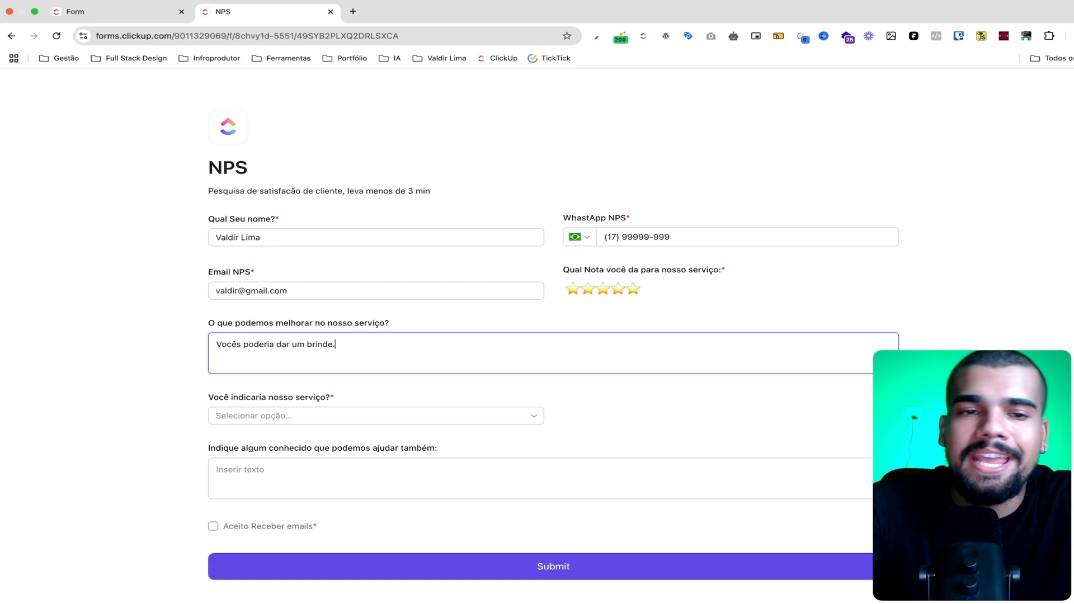
pyautogui.click(250, 417)
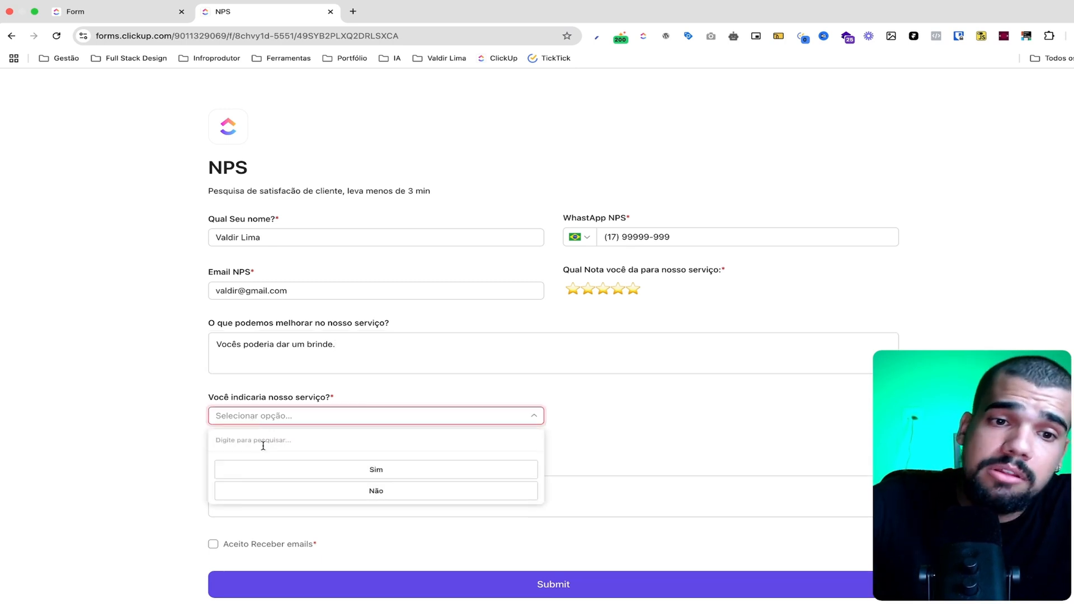
pyautogui.click(270, 468)
pyautogui.scroll(-1, 179, 487)
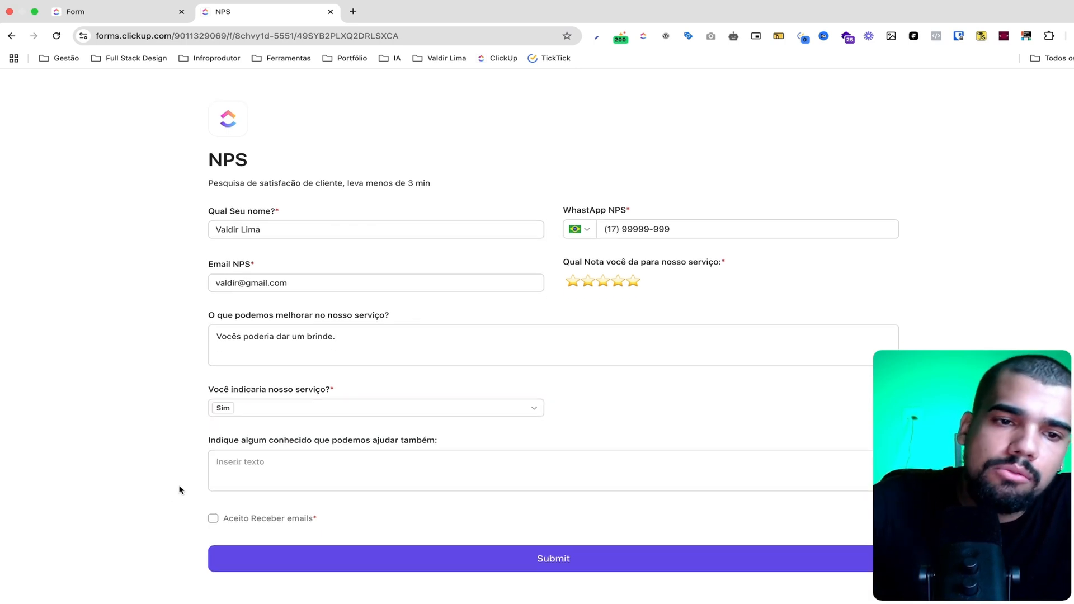
# List the handles of three acquaintances on separate lines under "Indique algum conhecido que podemos ajudar também"
pyautogui.click(243, 463)
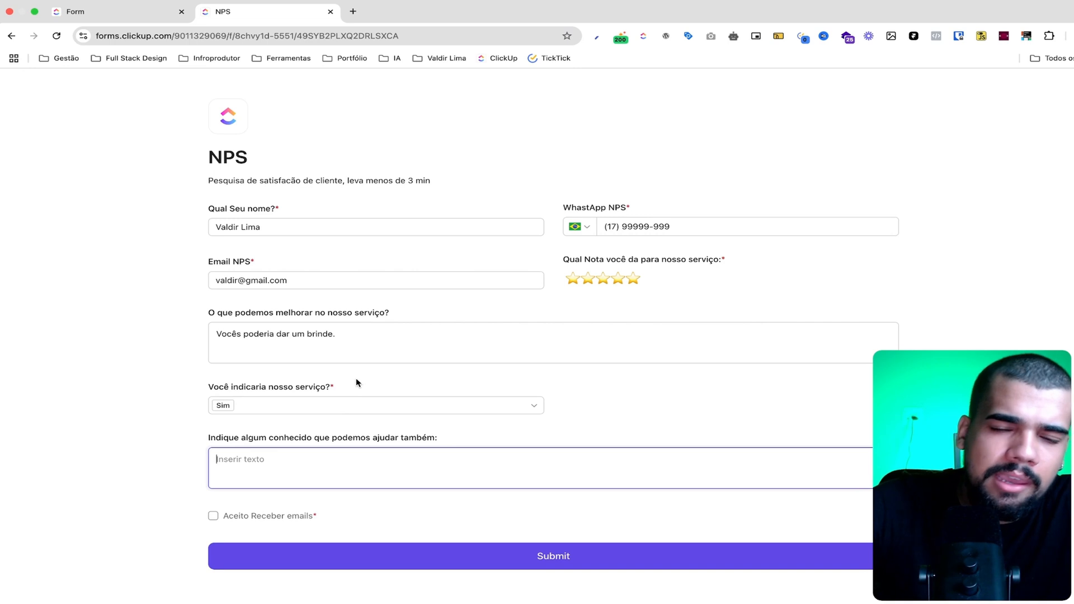
pyautogui.write('@')
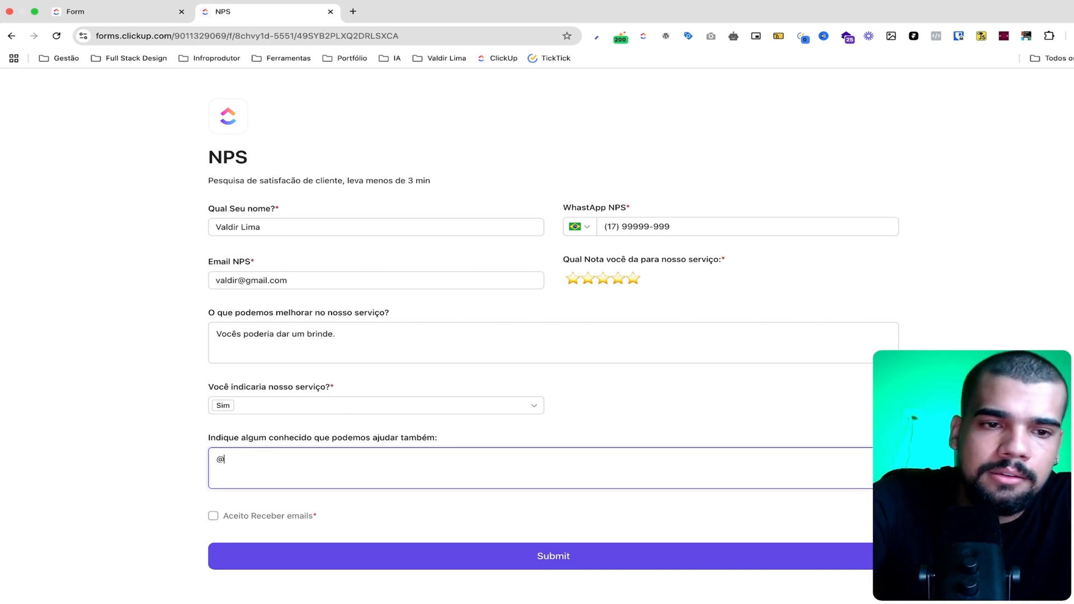
pyautogui.write('hyeser')
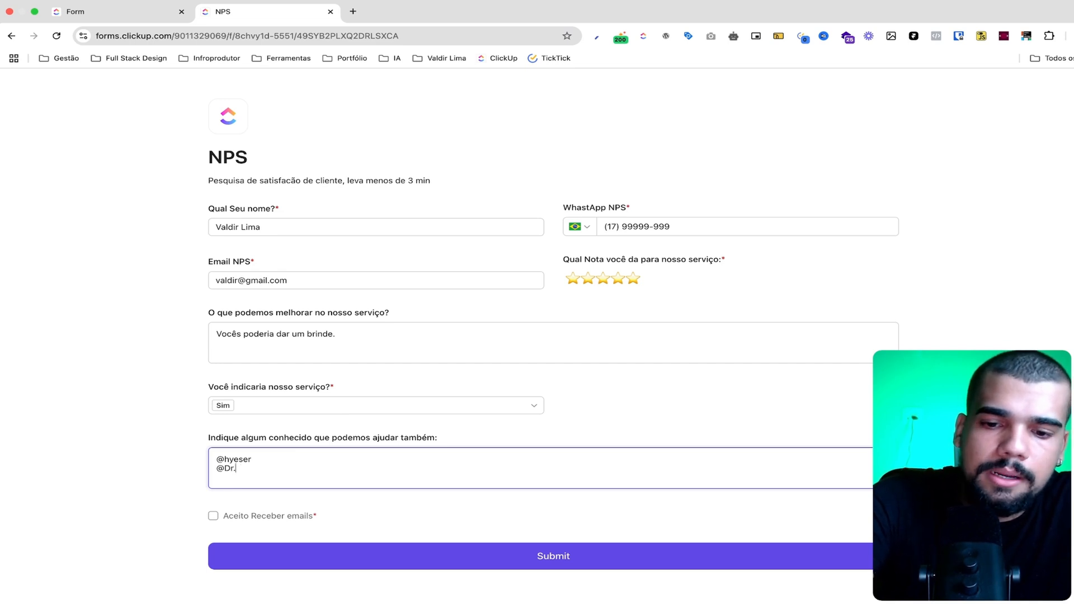
pyautogui.press('Return')
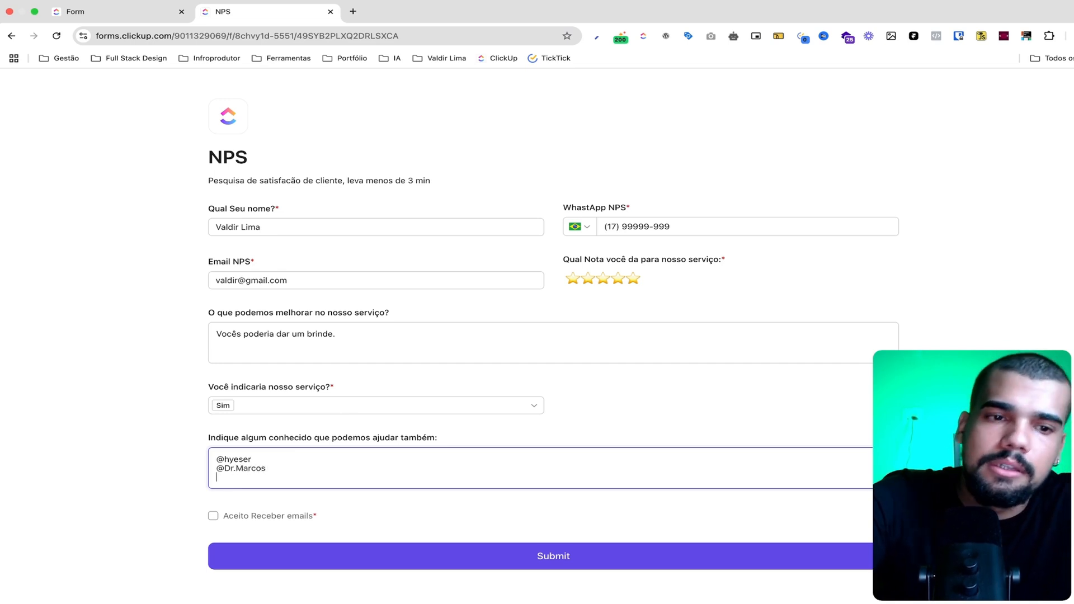
pyautogui.write('@')
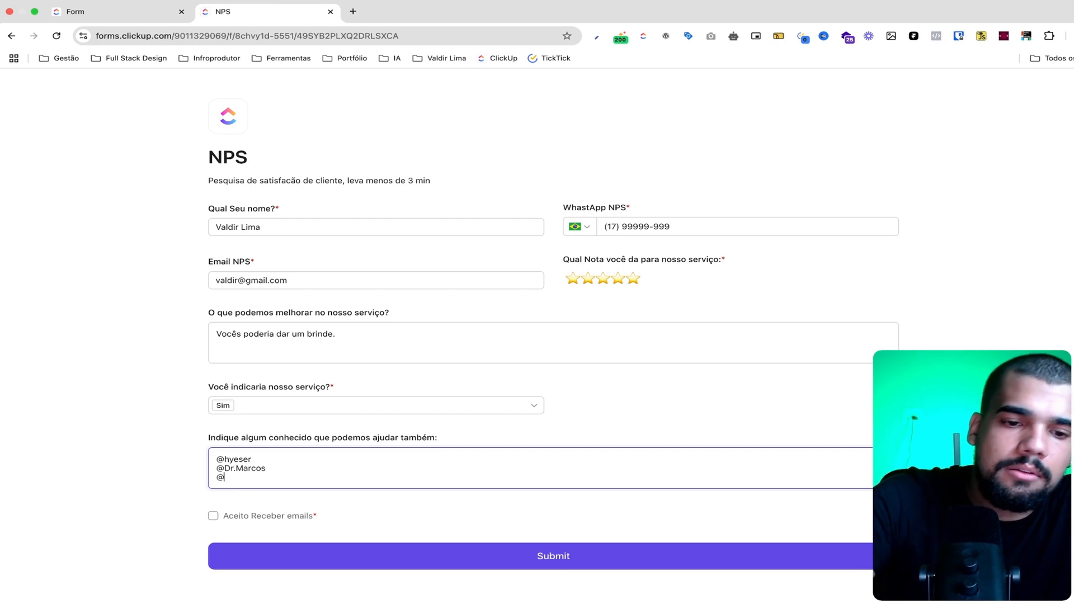
pyautogui.write('Dr. Julian')
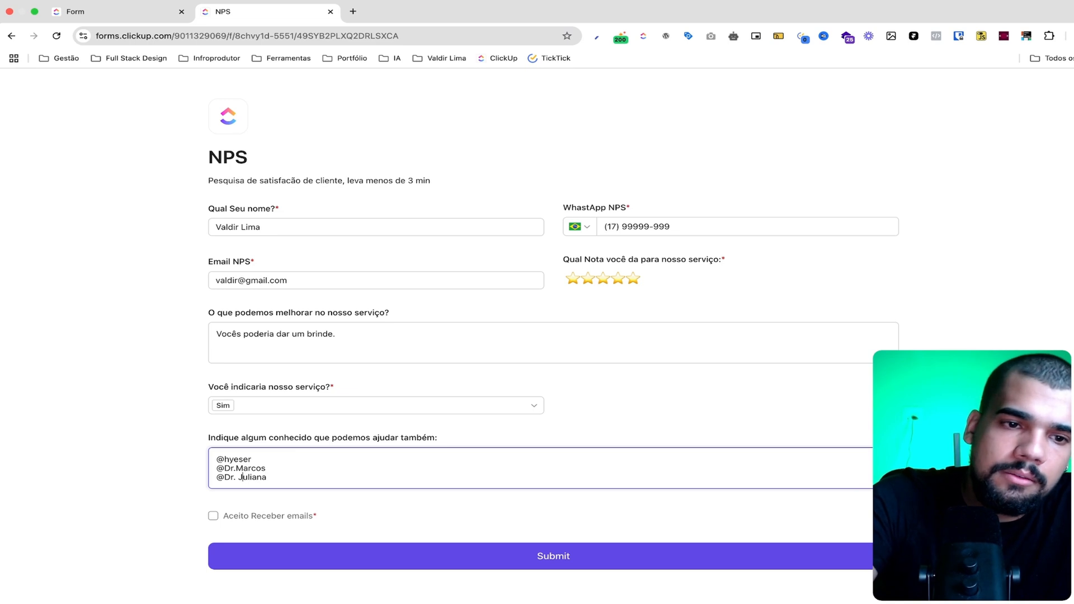
pyautogui.write('a')
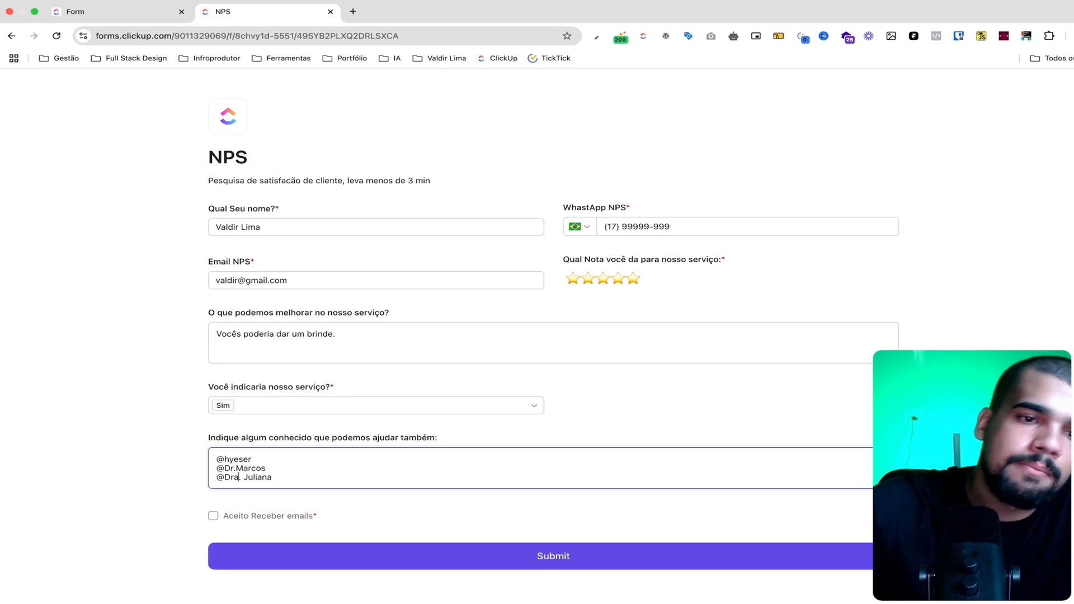
# Accept receiving emails and submit the completed NPS response
pyautogui.click(213, 516)
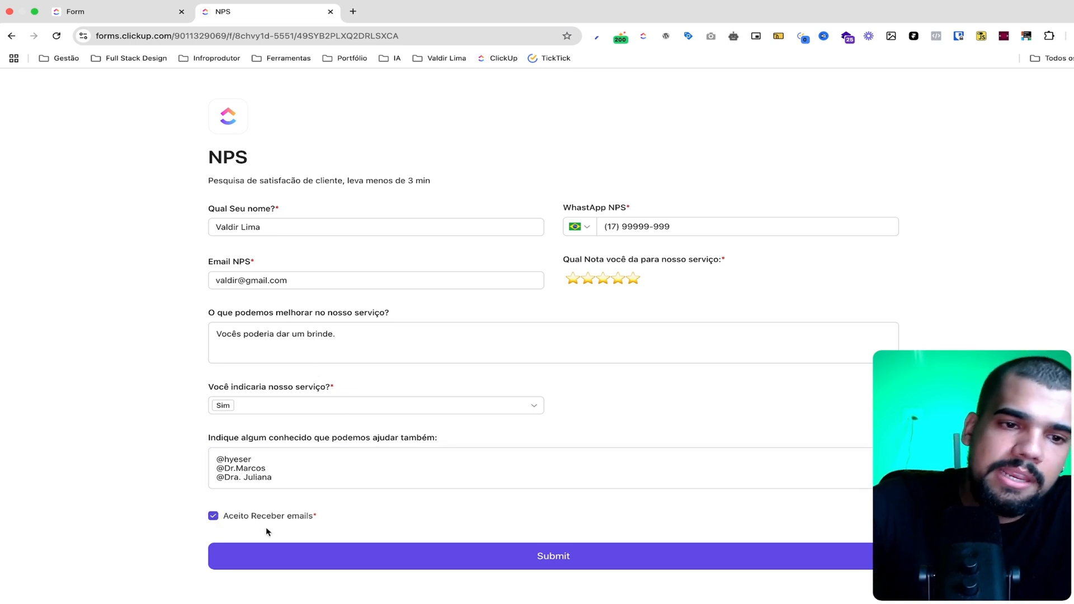
pyautogui.click(373, 566)
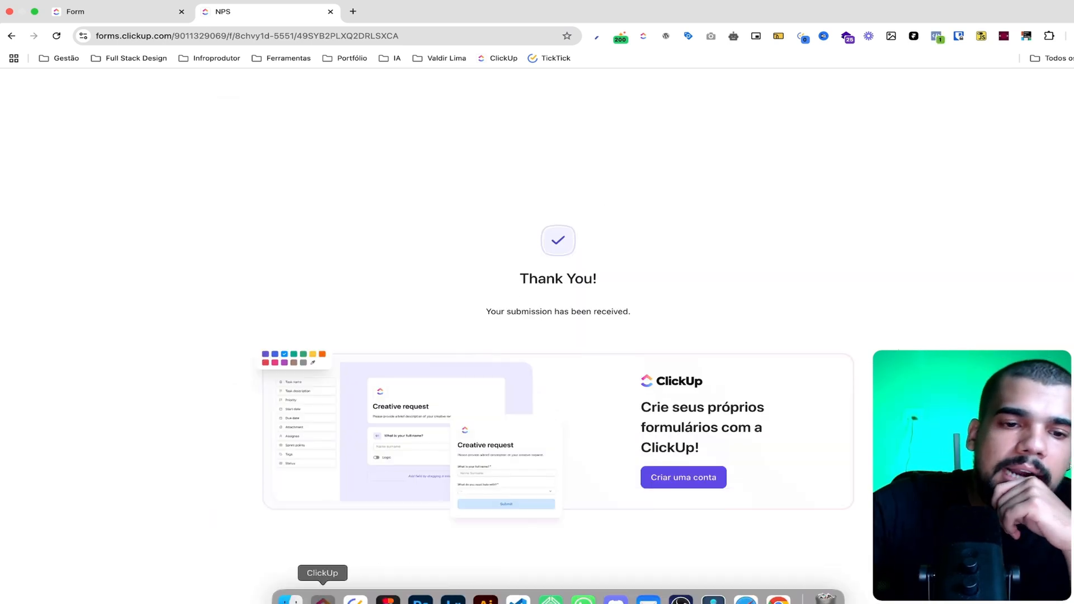
# Switch to the ClickUp app and examine the submitted response's referral answer in the "central" list view
pyautogui.click(320, 596)
pyautogui.click(68, 62)
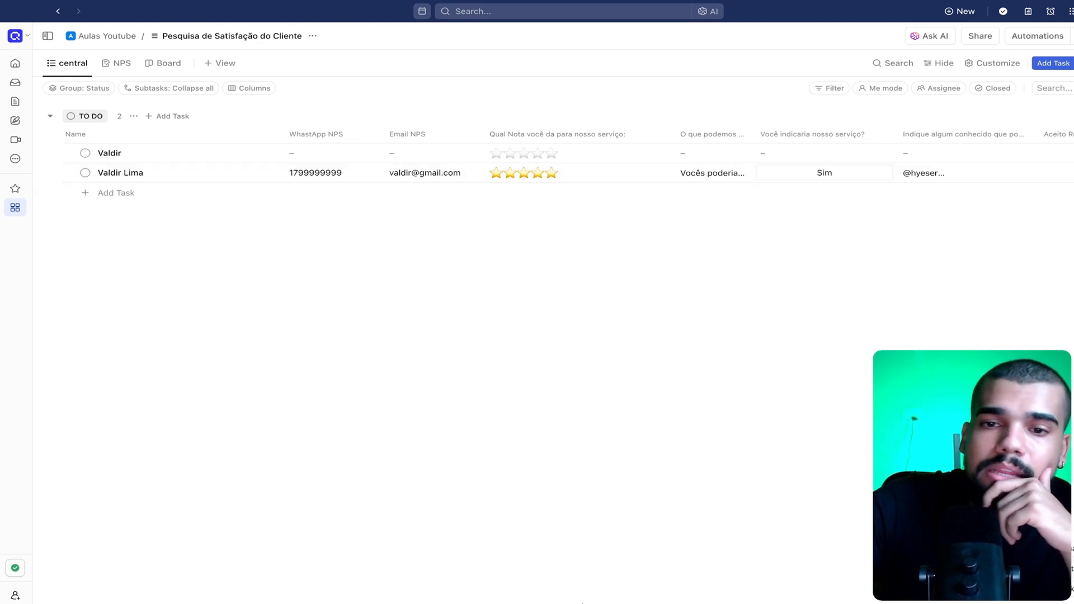
pyautogui.hscroll(5, 613, 484)
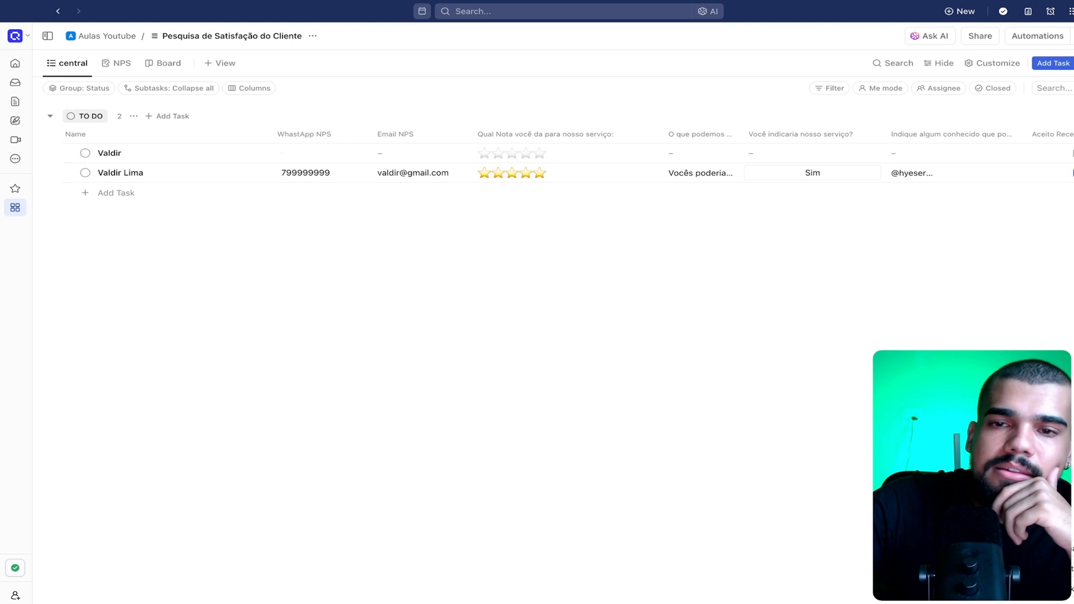
pyautogui.click(762, 177)
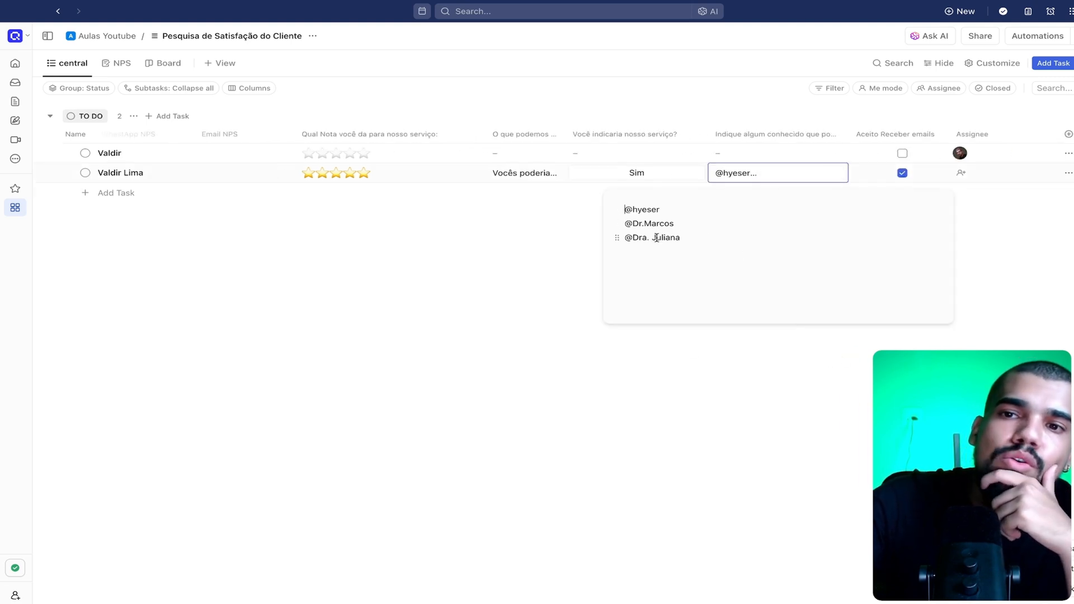
pyautogui.click(1025, 250)
# Assign the task created from the submitted response to the same workspace member as the other task
pyautogui.click(957, 175)
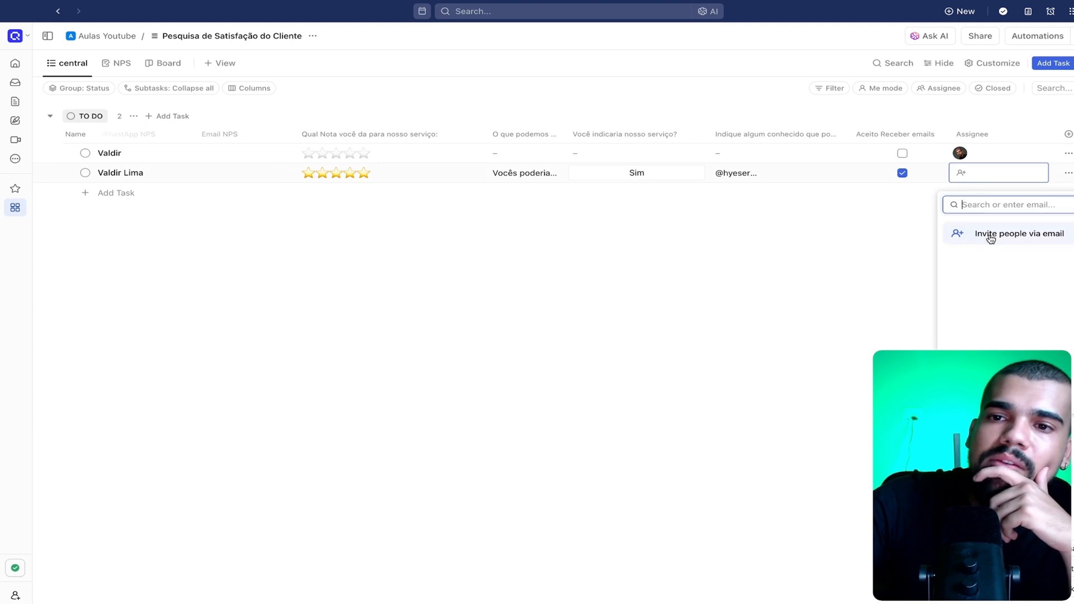
pyautogui.click(987, 234)
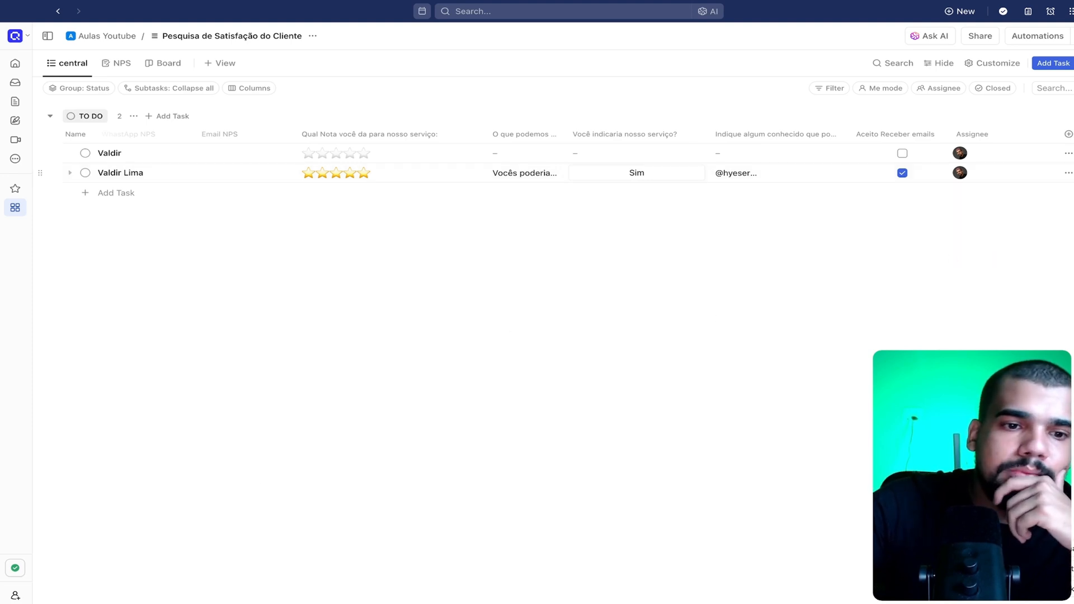
pyautogui.moveTo(367, 602); pyautogui.dragTo(255, 602)
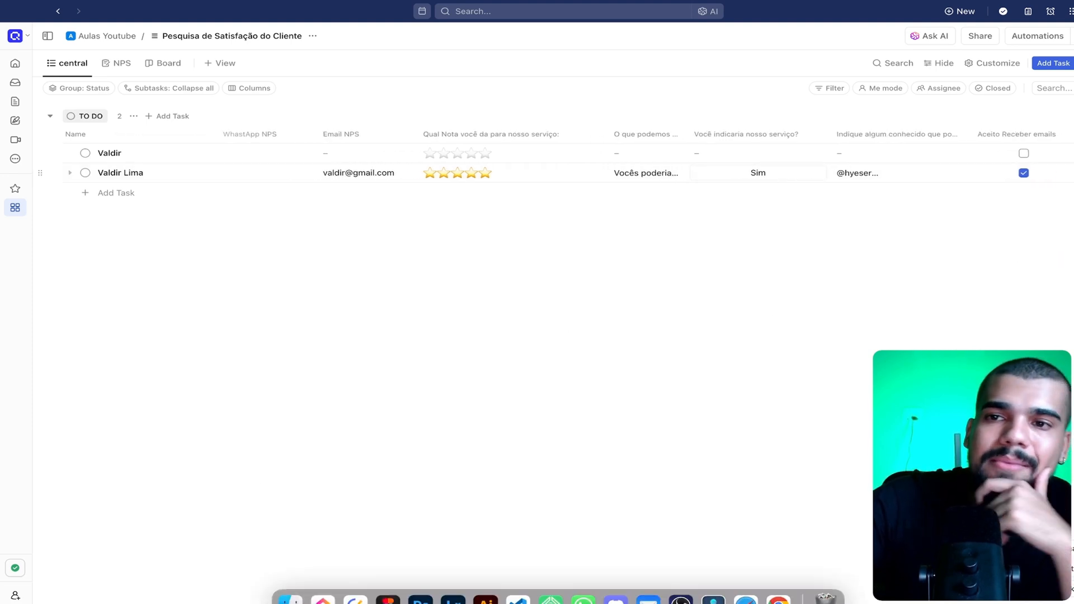
# Review the NPS form in editing and preview modes, and open the list of its responses
pyautogui.click(117, 65)
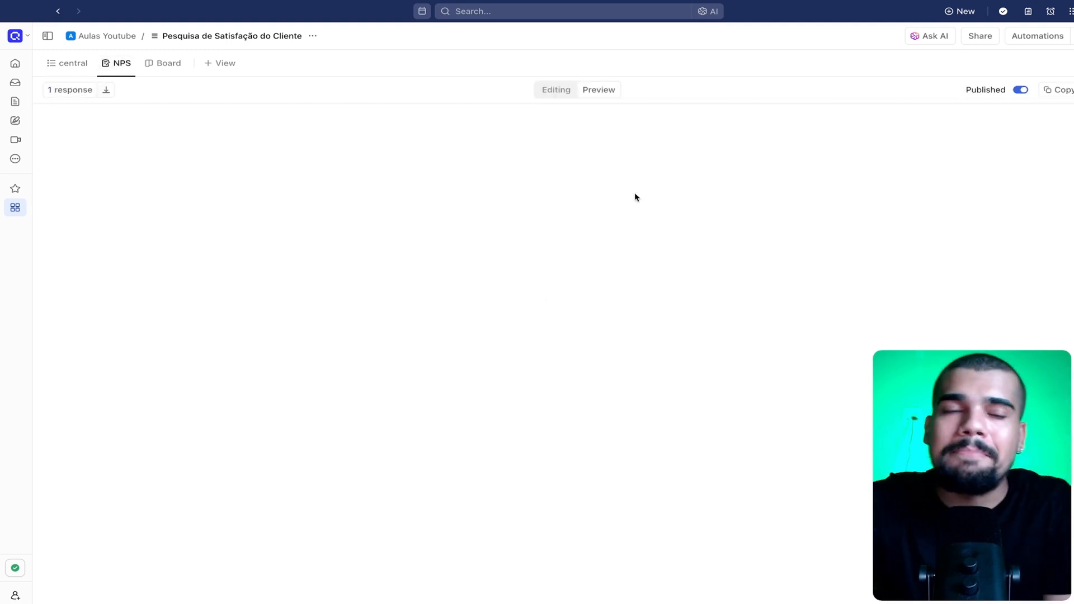
pyautogui.click(557, 91)
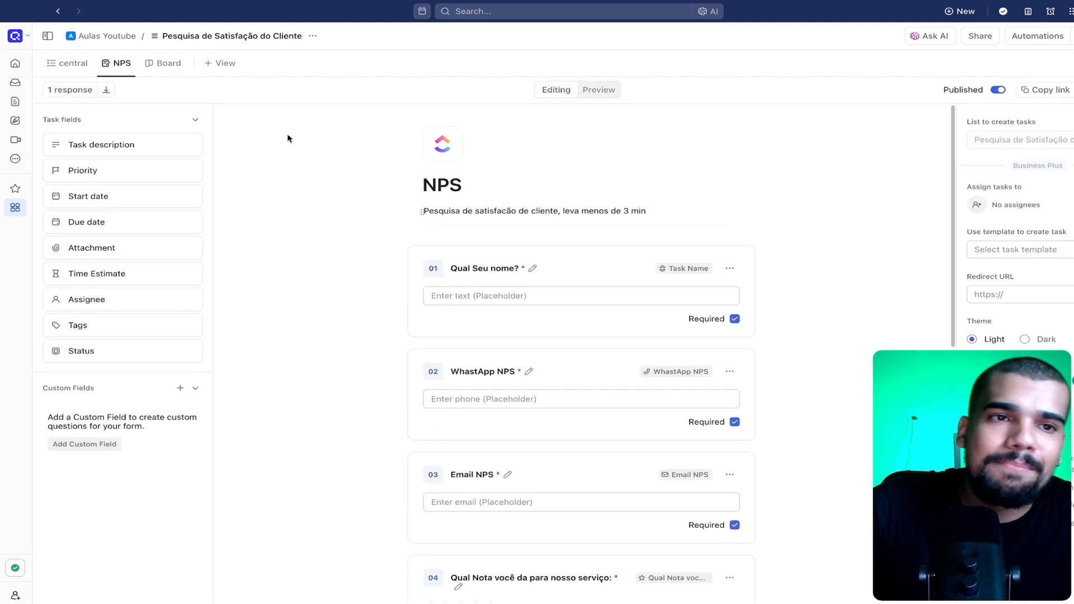
pyautogui.click(609, 89)
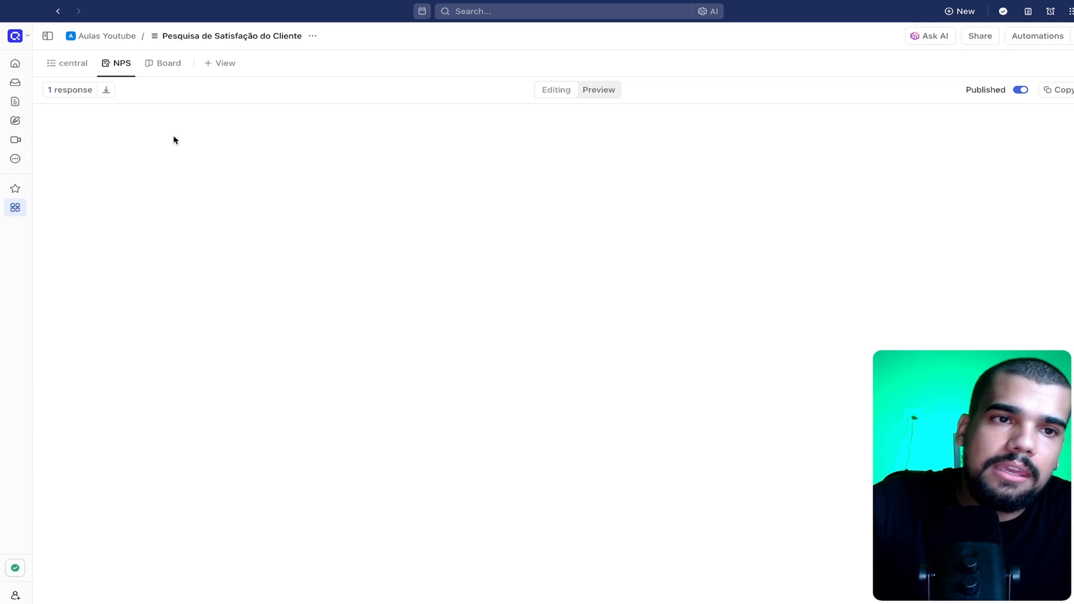
pyautogui.click(76, 91)
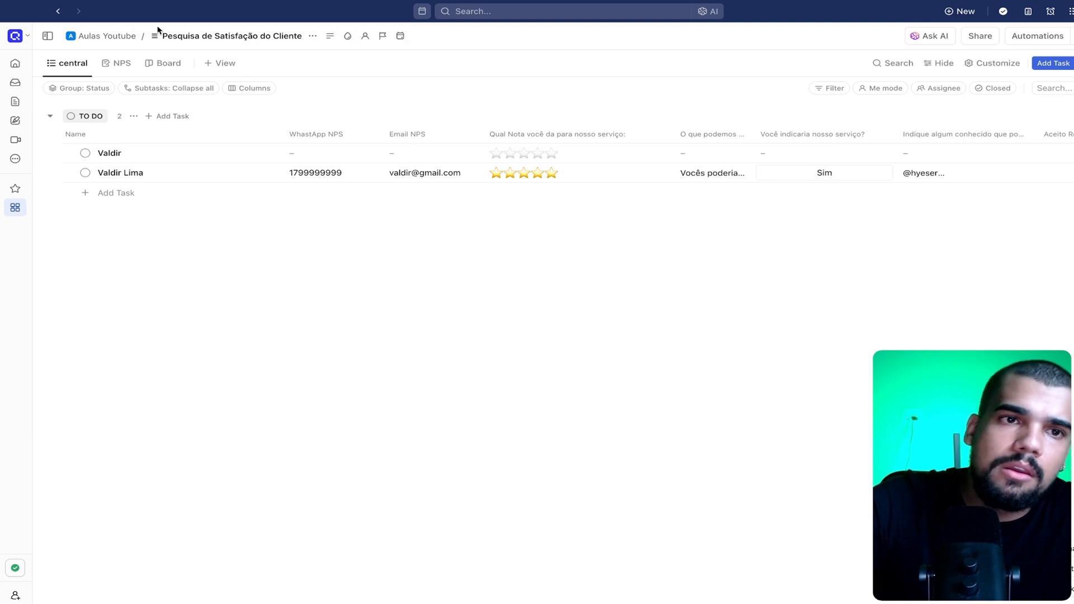
# Return to the NPS form view, switch to Google Chrome, and open the form's public link in a new tab
pyautogui.click(119, 64)
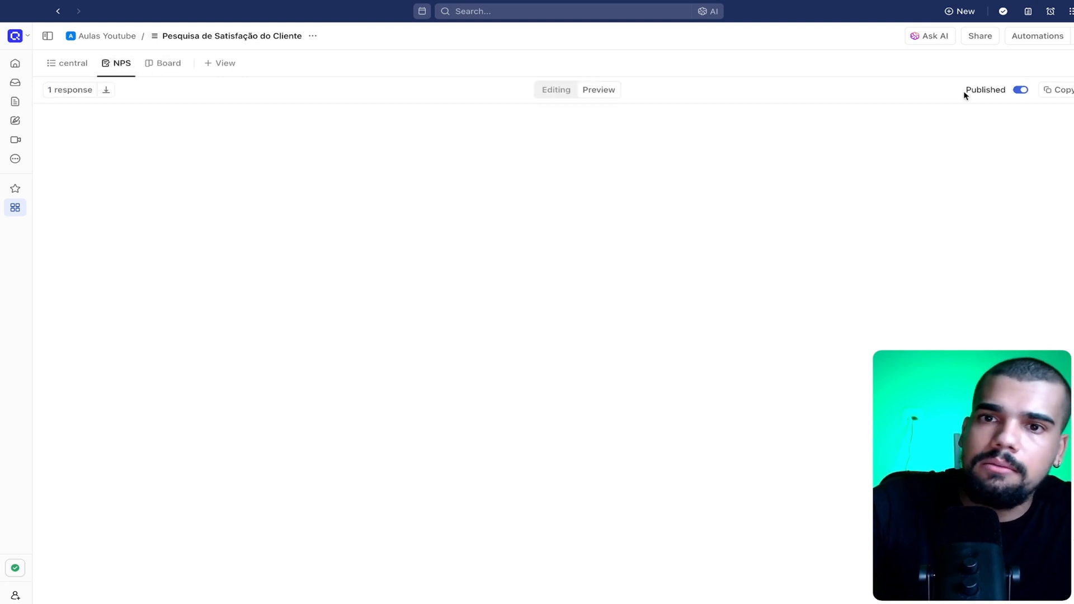
pyautogui.moveTo(454, 603)
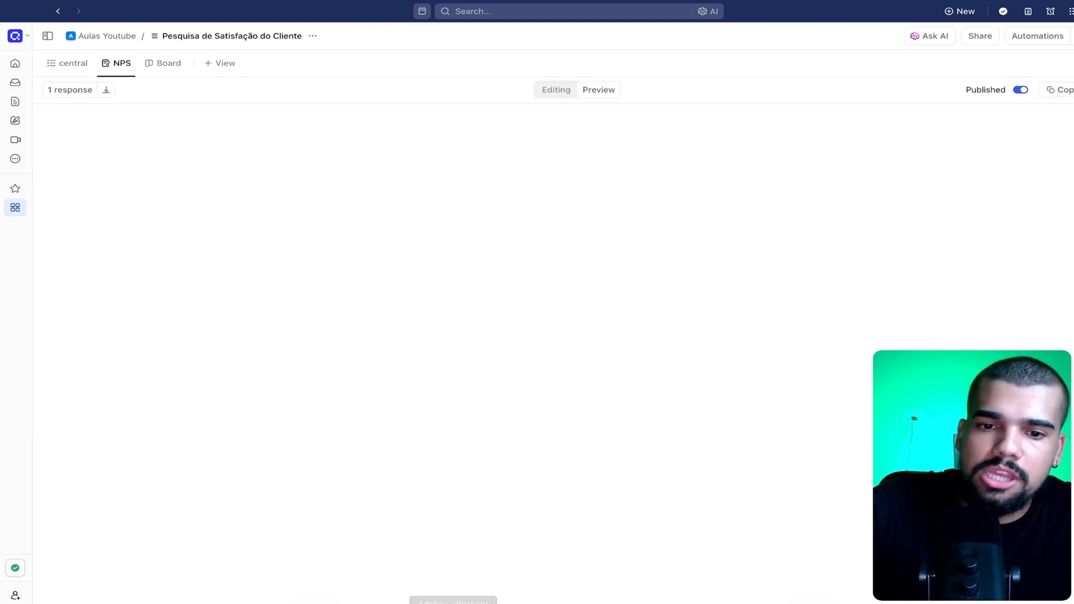
pyautogui.click(778, 598)
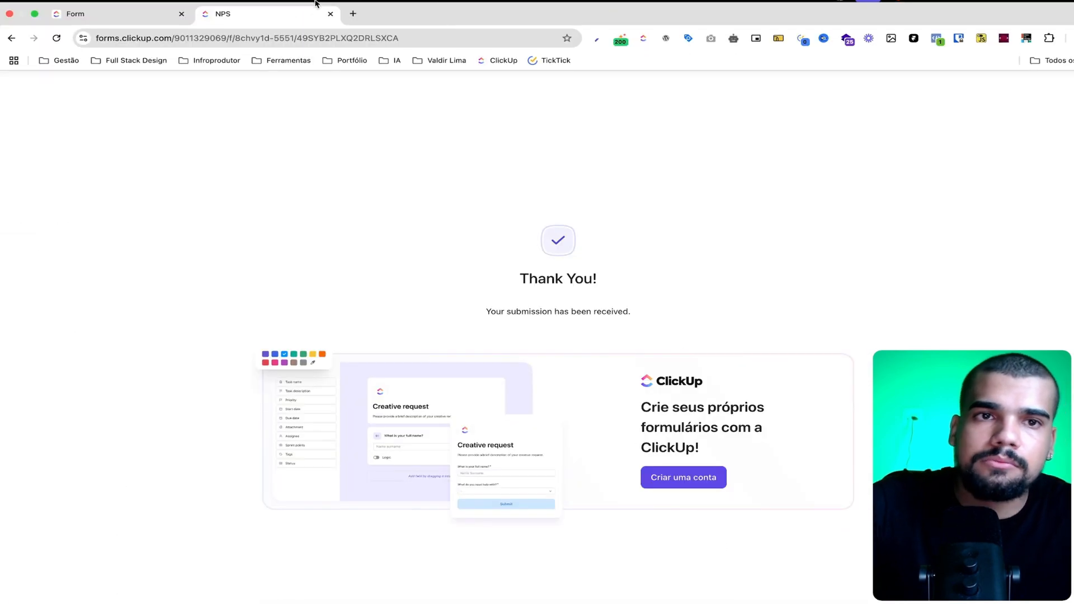
pyautogui.press('super+t')
pyautogui.press('super+v')
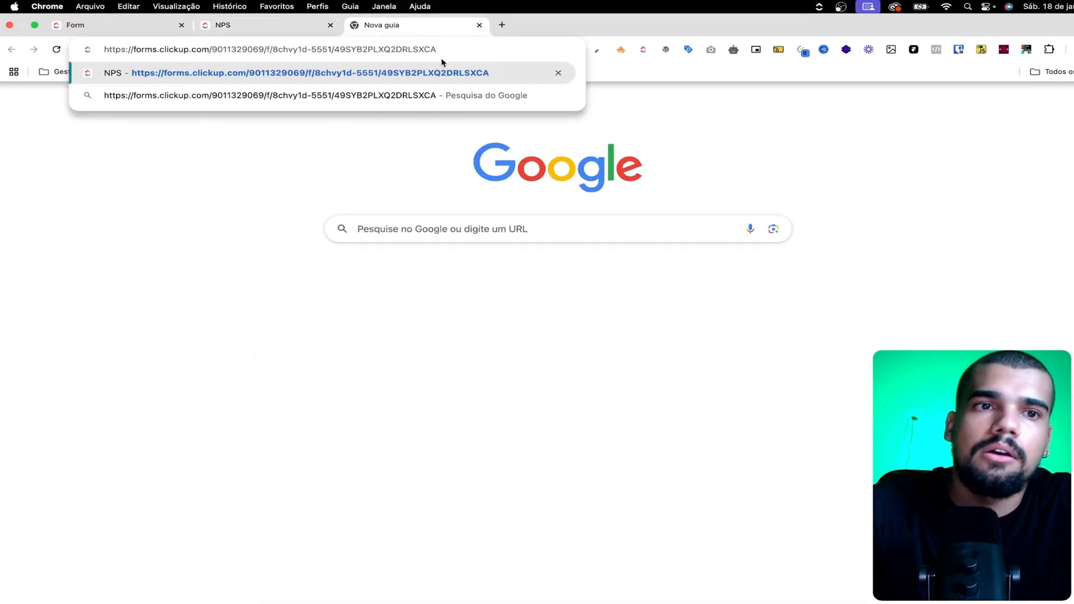
pyautogui.press('Return')
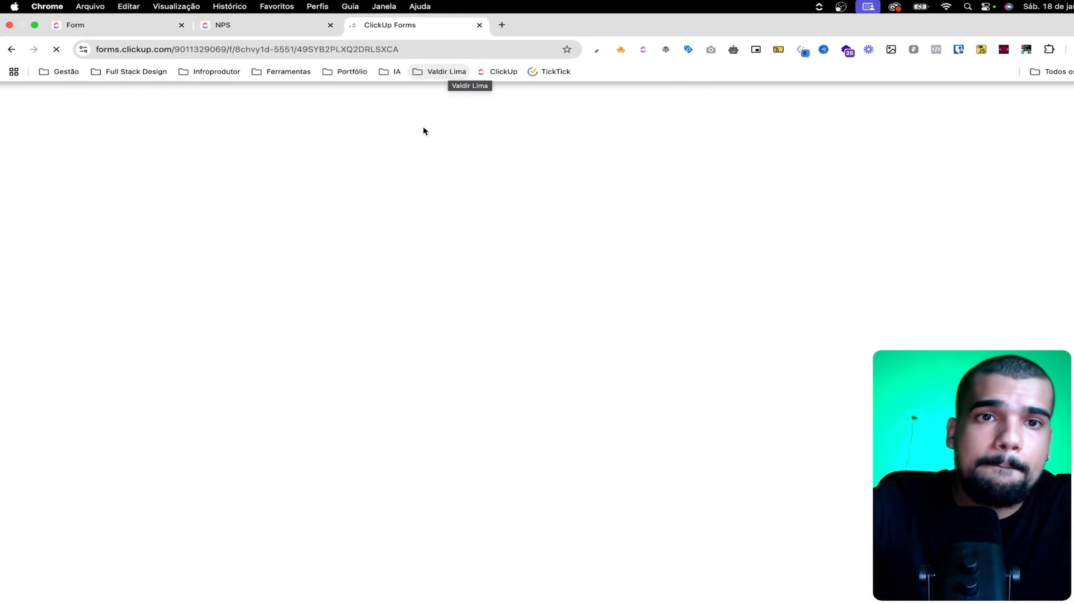
# Answer "Qual Seu nome?" on the blank form with the second respondent's first name
pyautogui.click(294, 237)
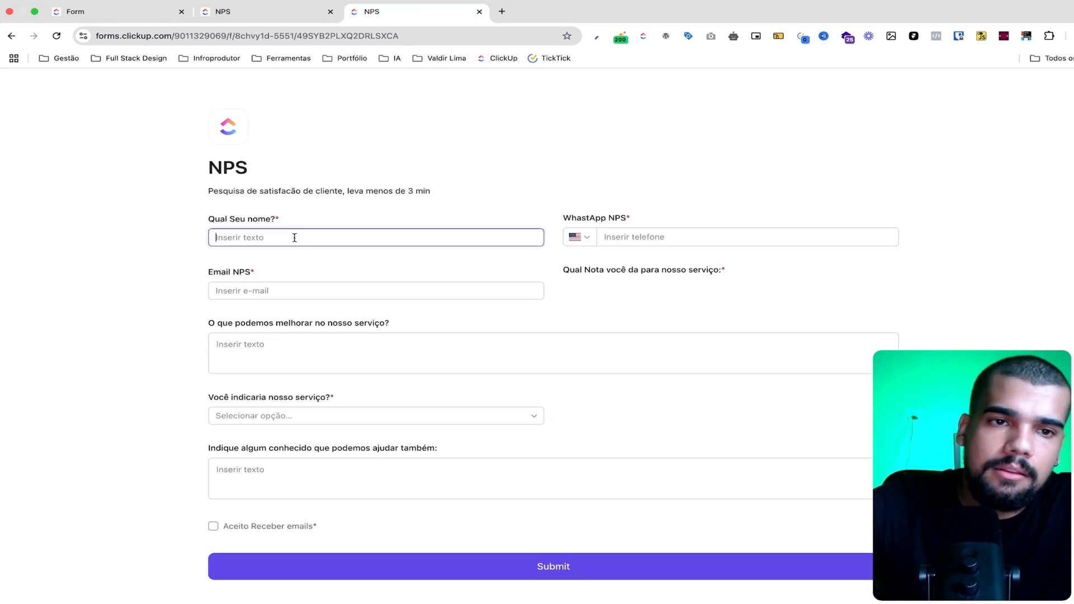
pyautogui.write('Julia')
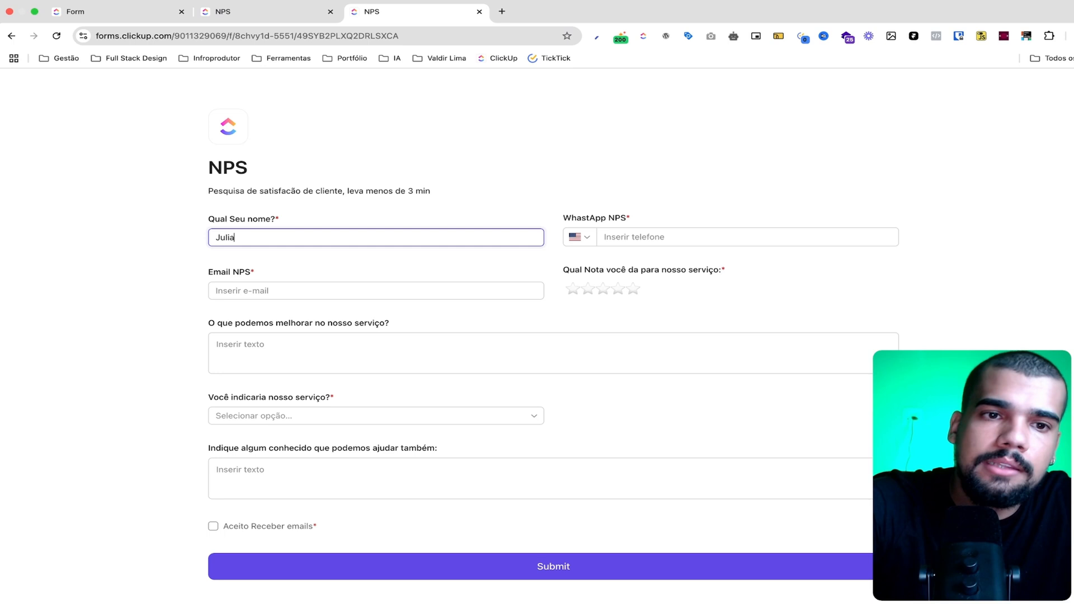
pyautogui.write('no')
# Enter the second respondent's phone number in "WhastApp NPS" and rate the service one star
pyautogui.click(641, 237)
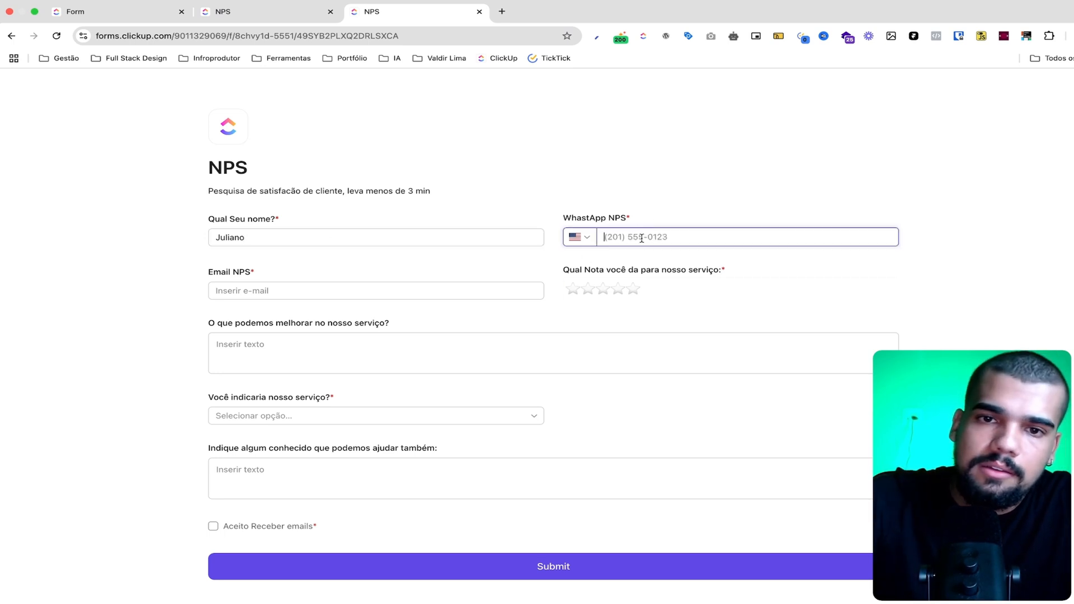
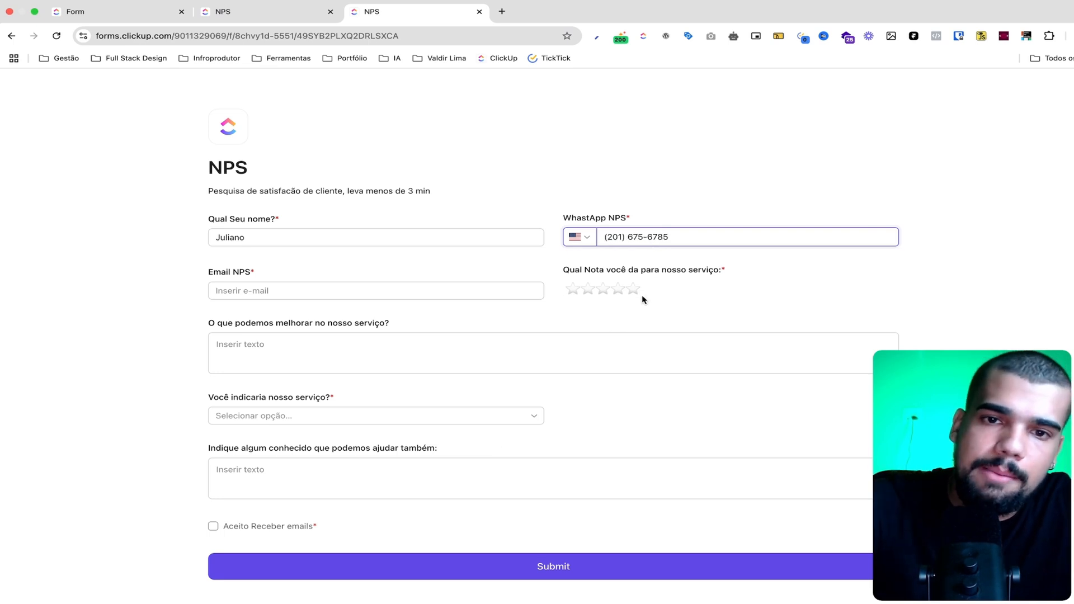
pyautogui.click(571, 290)
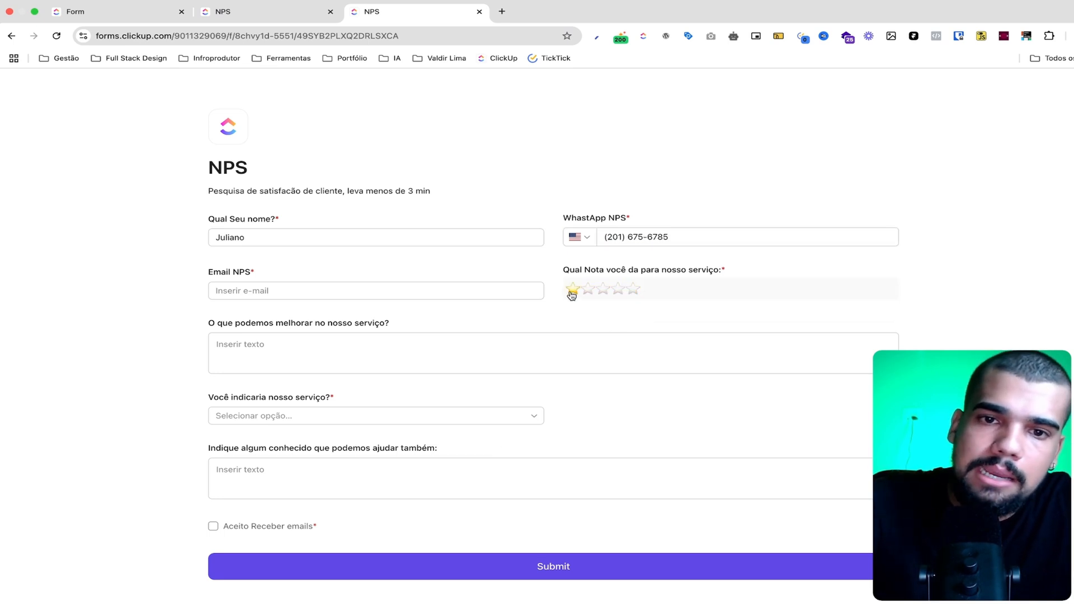
# Enter the second respondent's e-mail address in "Email NPS"
pyautogui.click(277, 289)
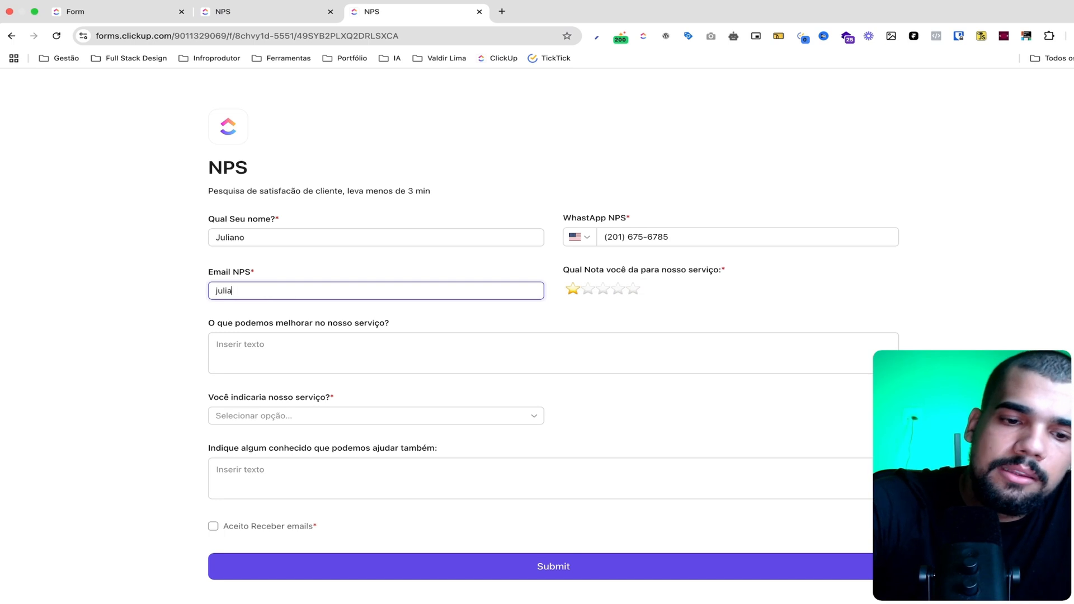
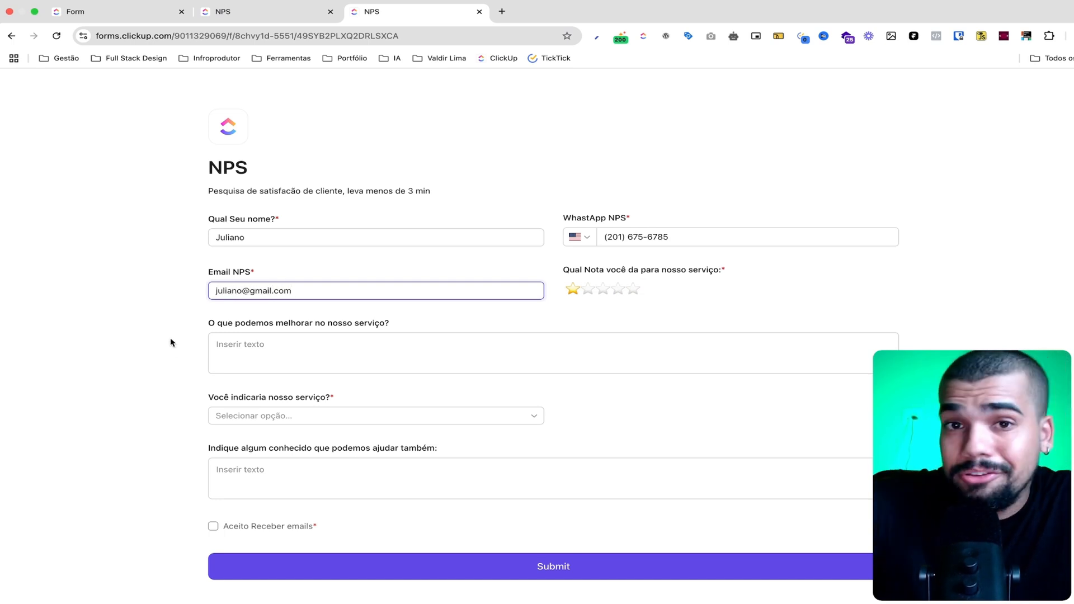
# Answer "O que podemos melhorar no nosso serviço?" with "Entregar no prazo." and set "Você indicaria nosso serviço?" to Não
pyautogui.click(250, 346)
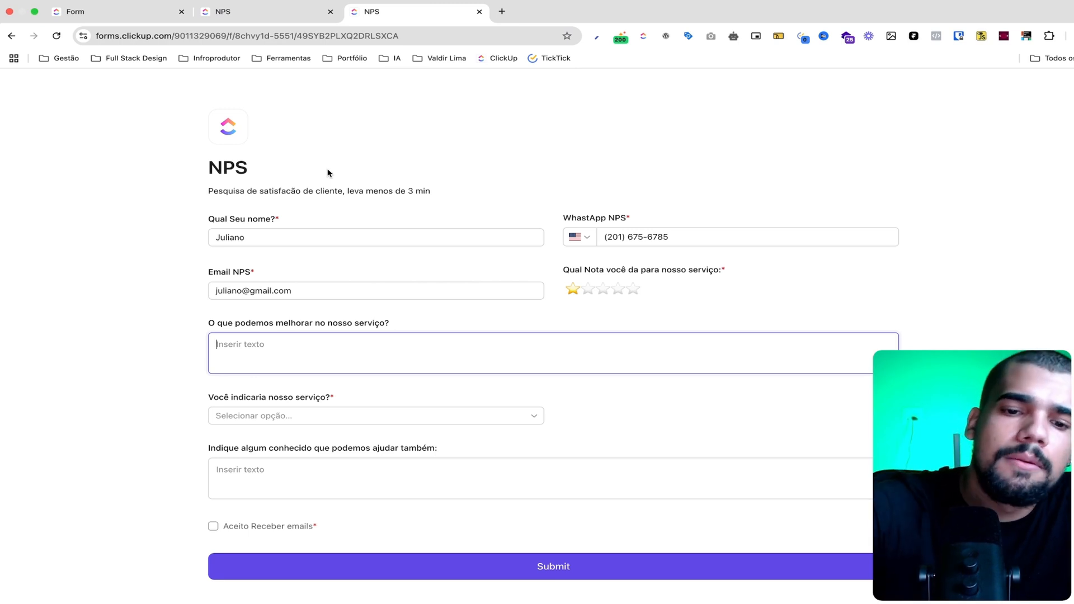
pyautogui.write('En')
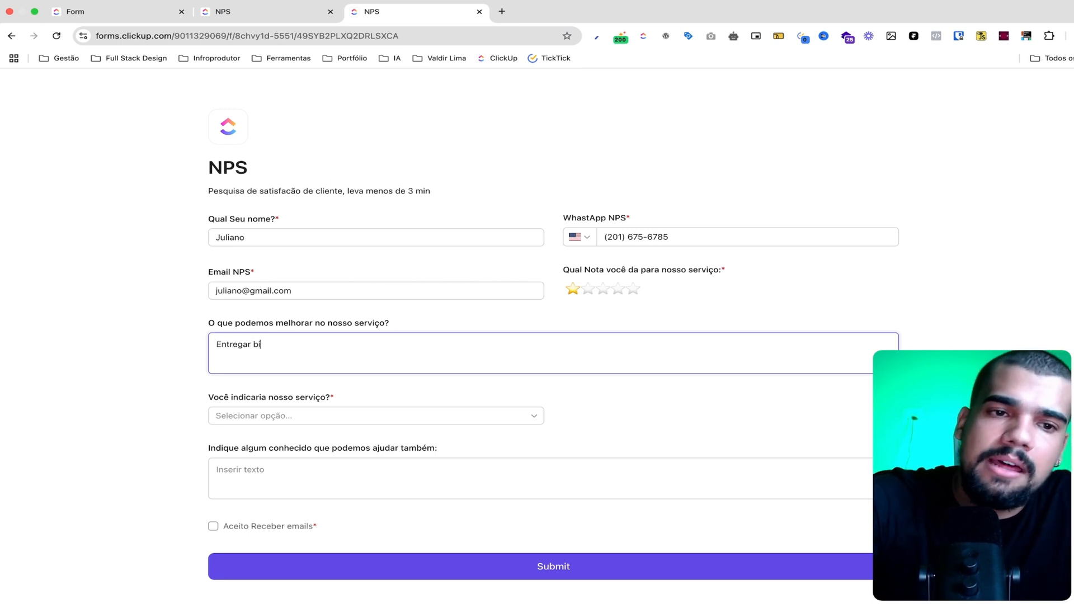
pyautogui.write('tregar no pra')
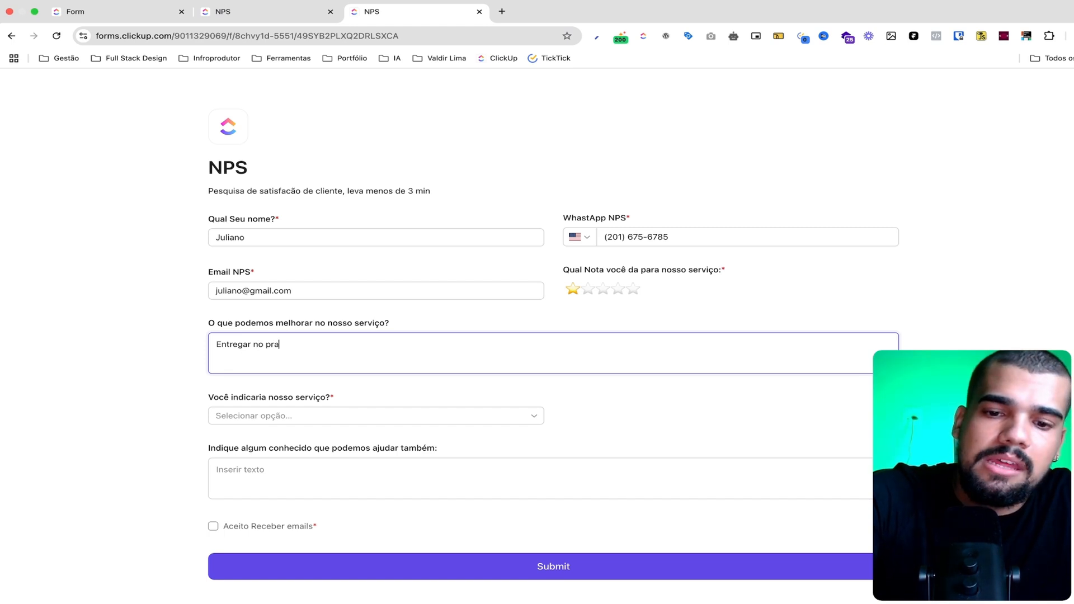
pyautogui.write('zo.')
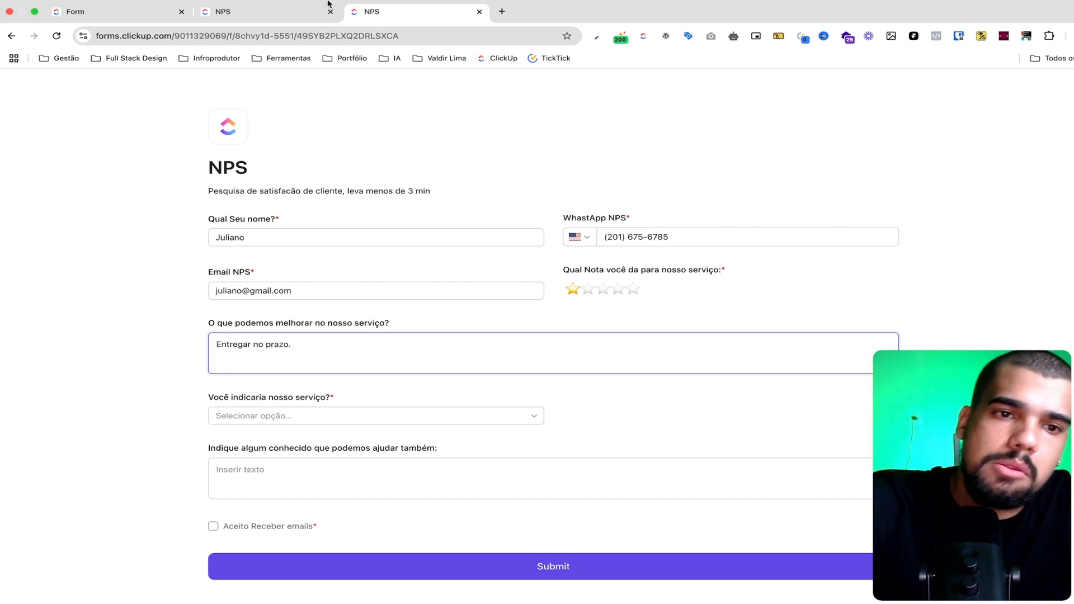
pyautogui.click(271, 422)
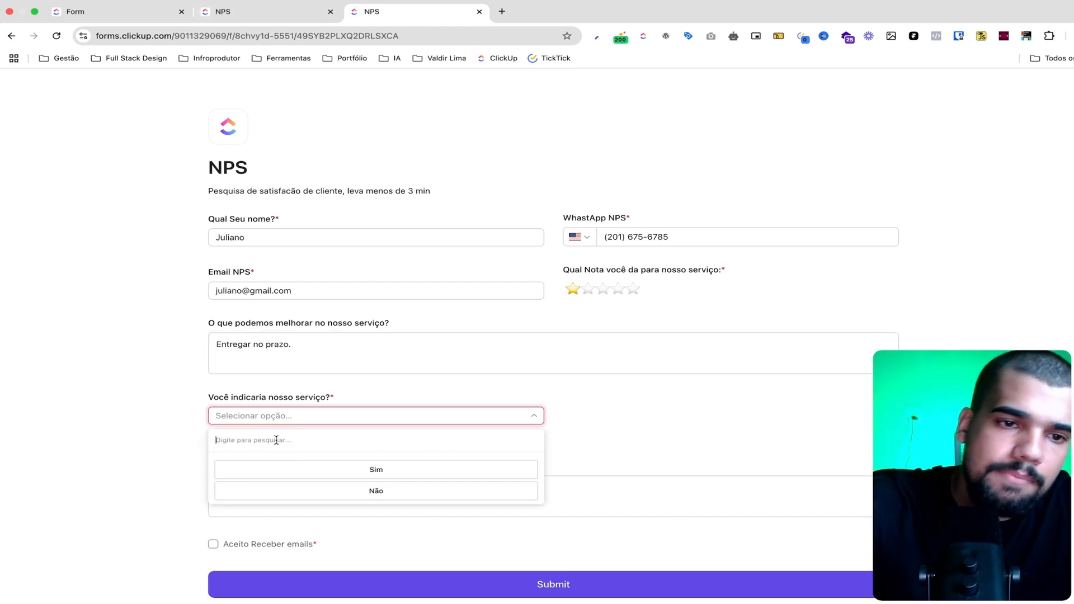
pyautogui.click(314, 490)
# Enter "não gostei da experiencia" under "Indique algum conhecido que podemos ajudar também" and submit the form with "Aceito Receber emails" checked
pyautogui.click(278, 480)
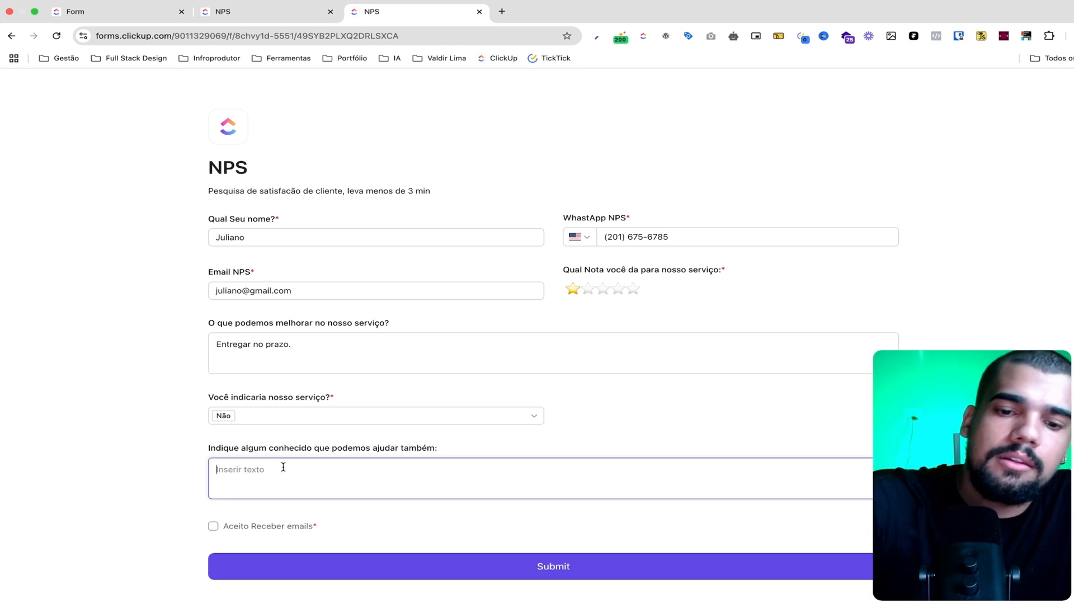
pyautogui.write('não goste')
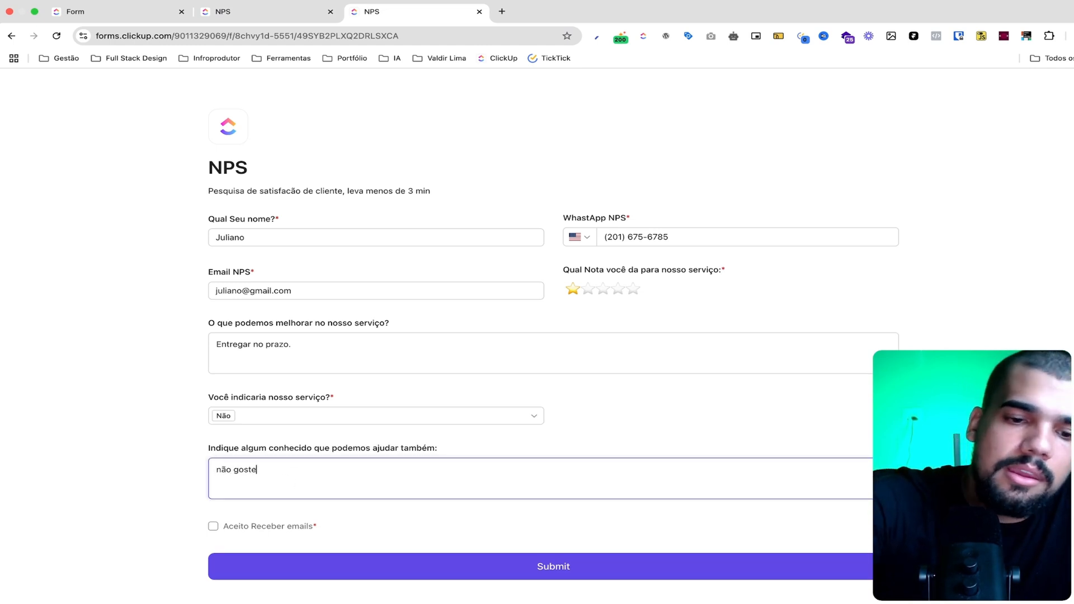
pyautogui.write('i da experiencia')
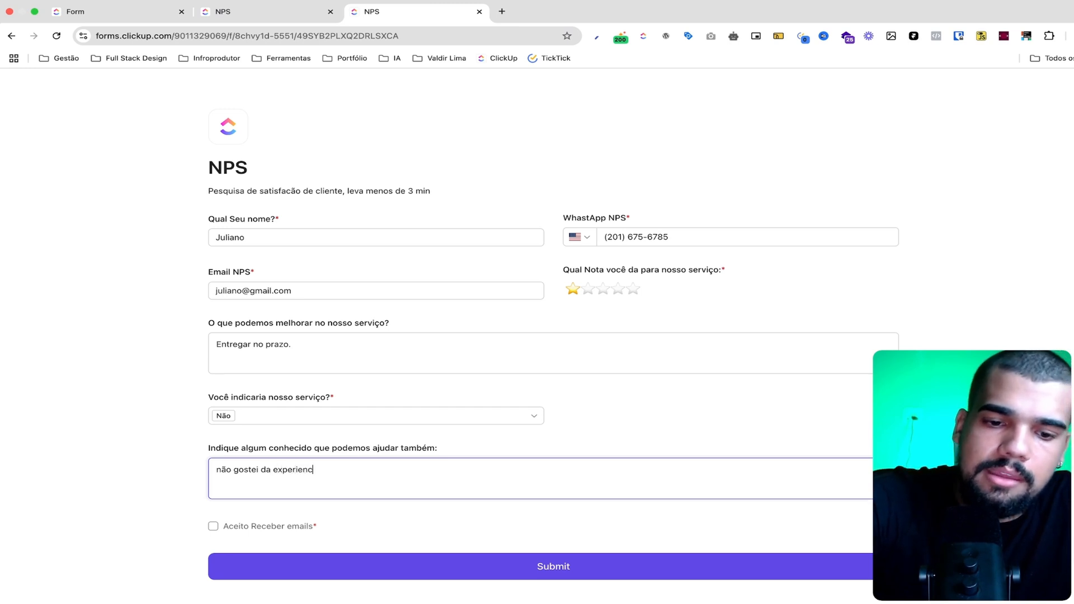
pyautogui.click(213, 527)
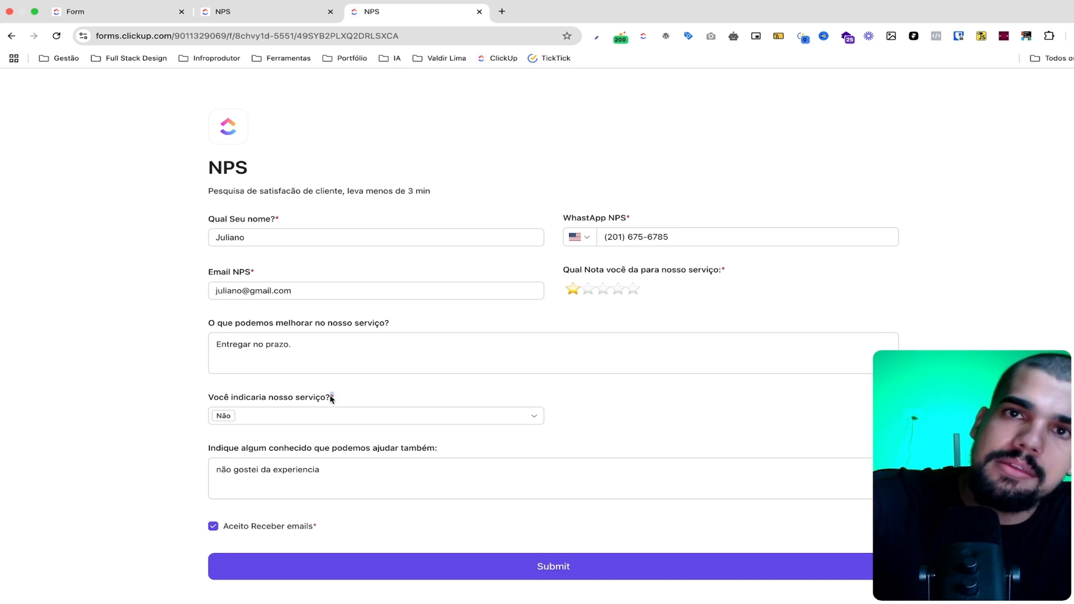
pyautogui.click(407, 567)
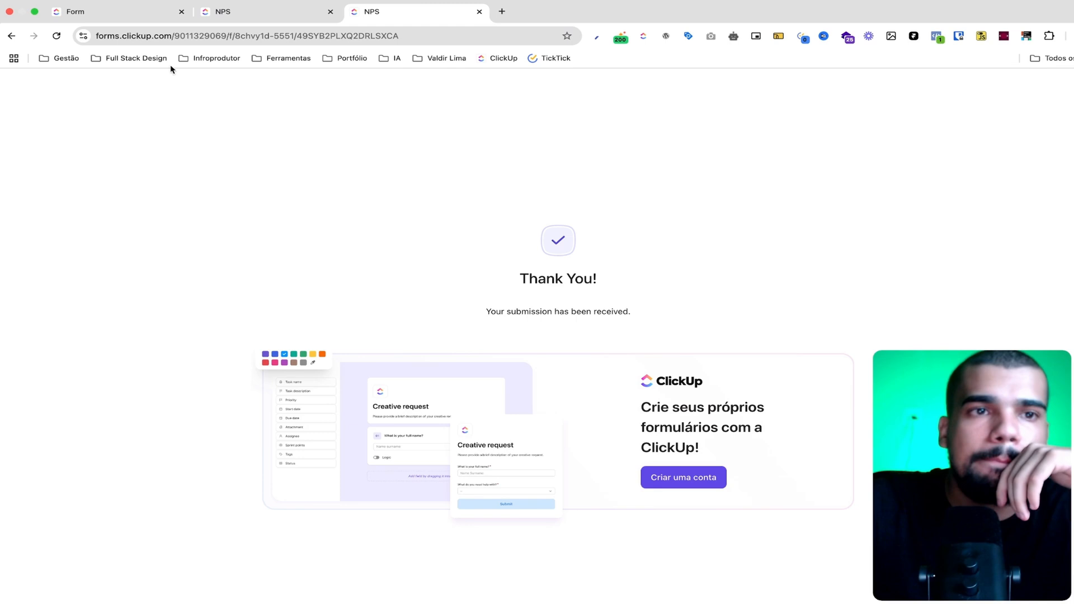
# Switch to the ClickUp app, open the list's central view, and read the full referral answer of the five-star response
pyautogui.click(134, 13)
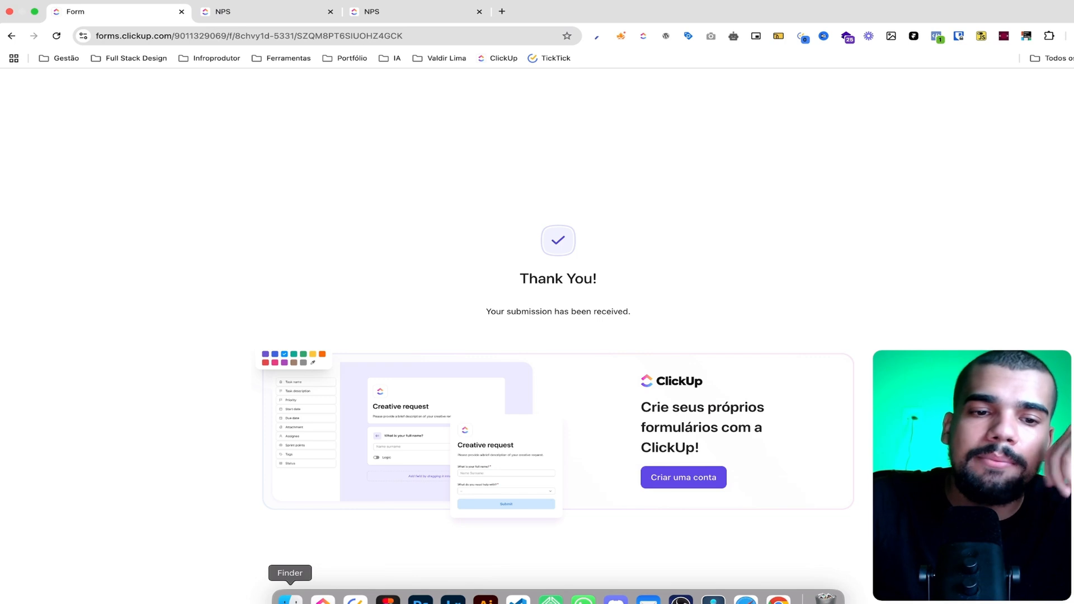
pyautogui.click(290, 597)
pyautogui.click(77, 64)
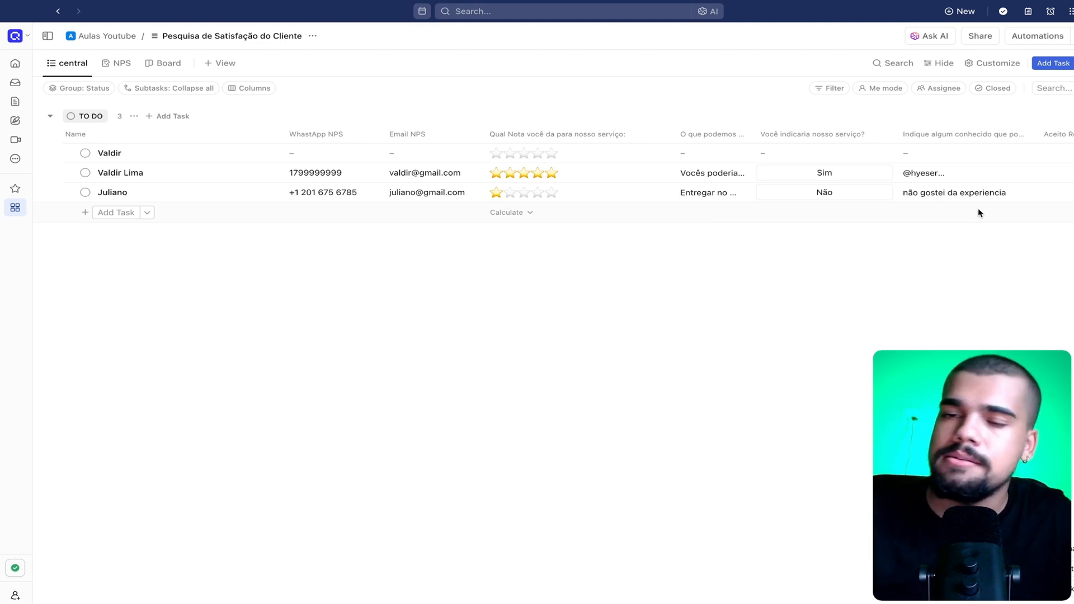
pyautogui.click(974, 178)
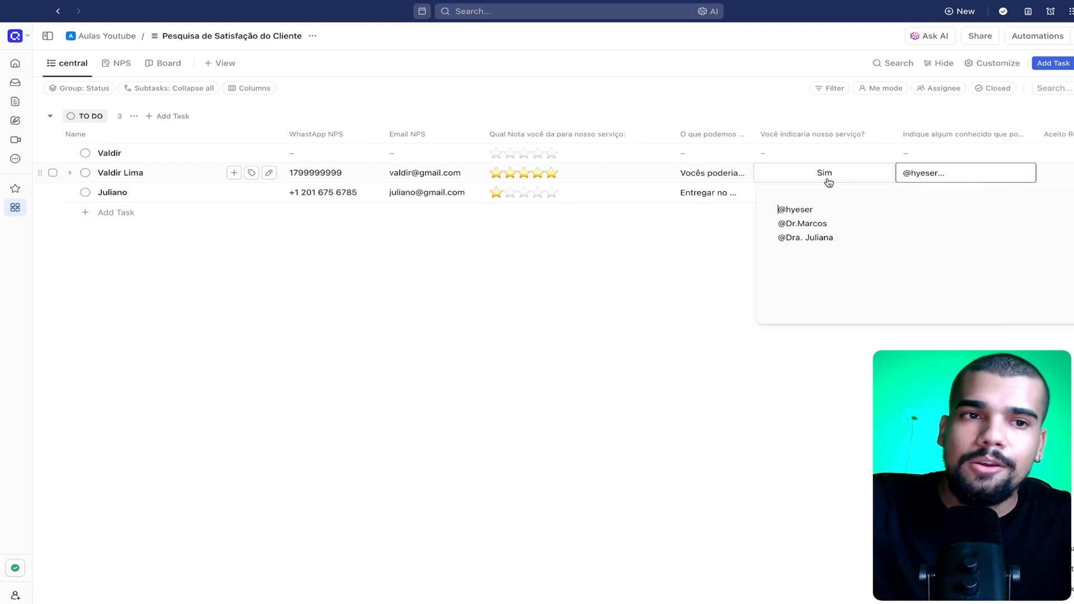
pyautogui.moveTo(840, 245); pyautogui.dragTo(749, 212)
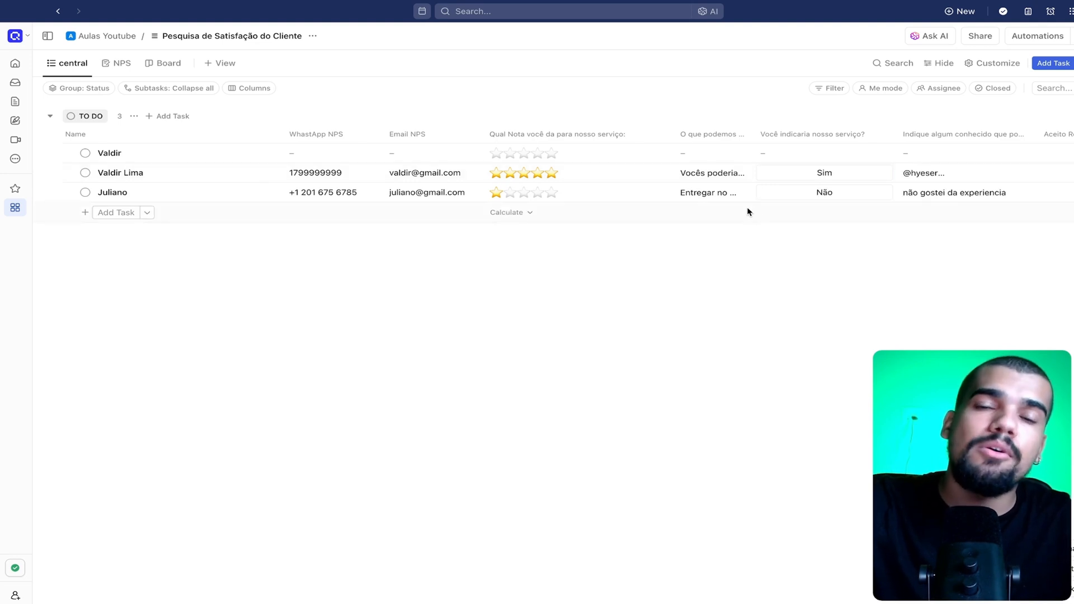